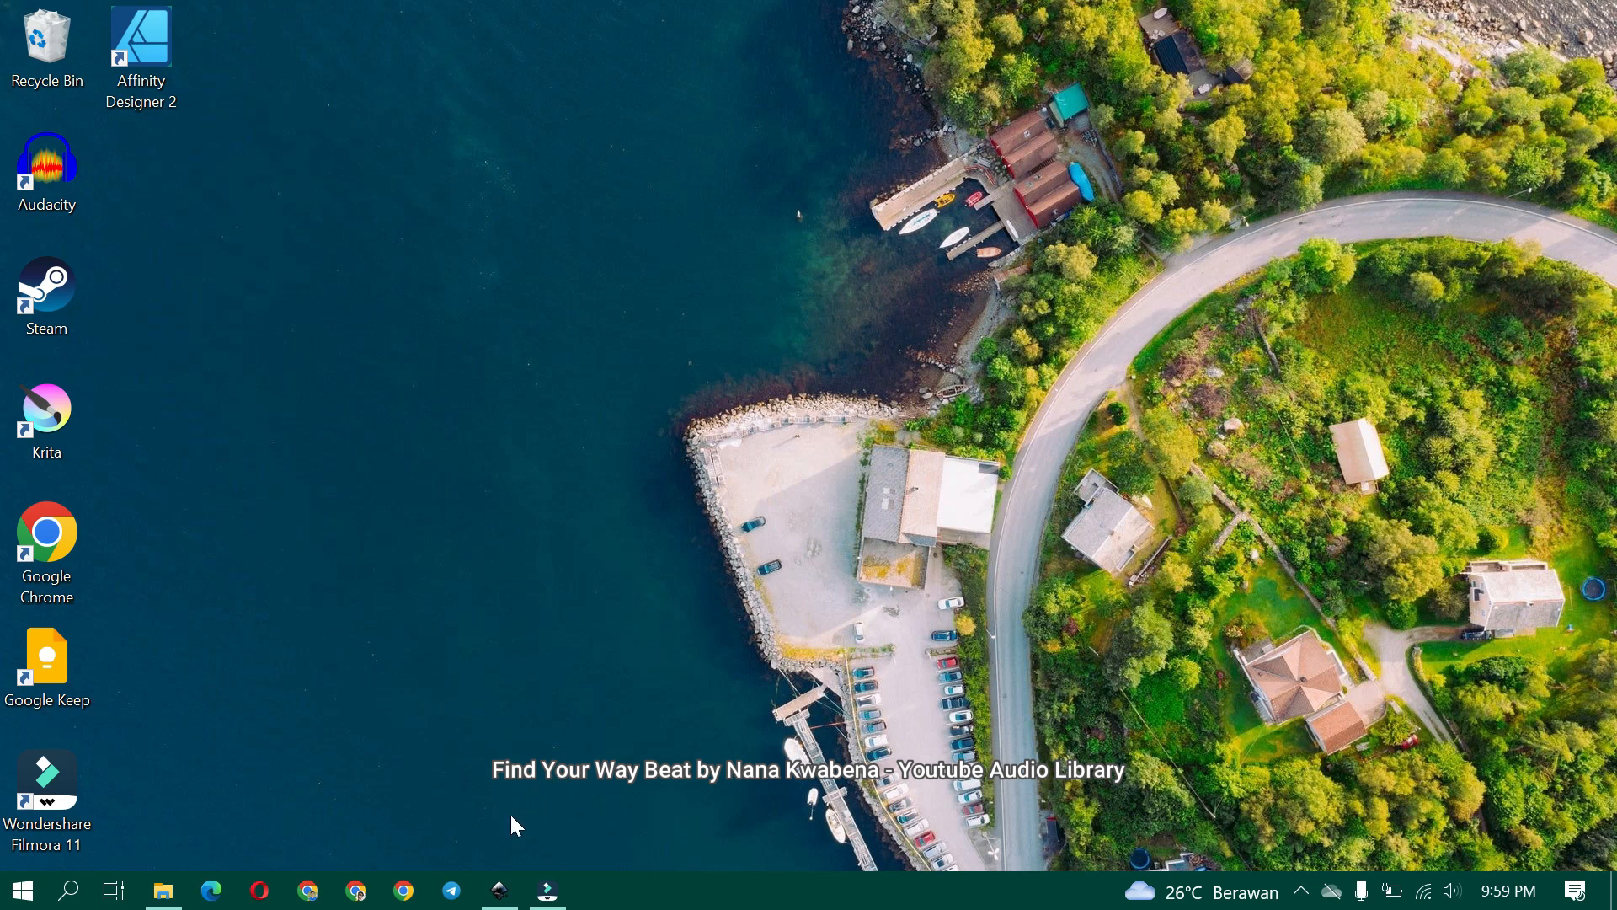
Switch to Inkscape, draw a circle about 284 px across below the three color squares, and fill it yellow
click(500, 891)
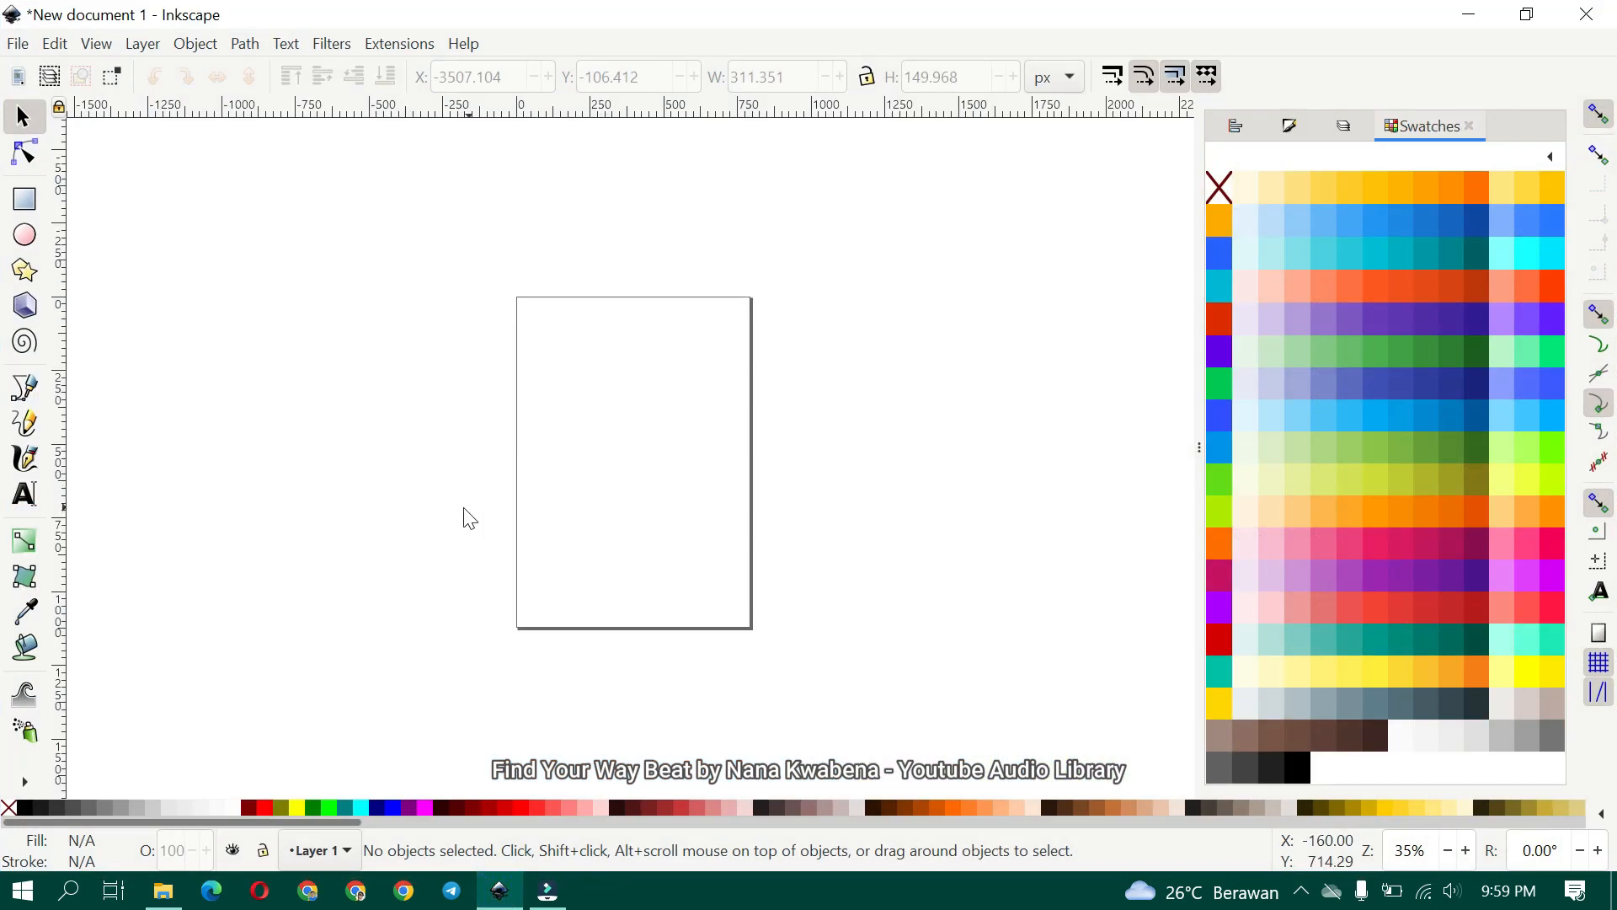
drag(465, 507, 794, 490)
drag(511, 483, 1169, 484)
drag(691, 424, 414, 344)
ctrl+scroll(542, 326, up, 2)
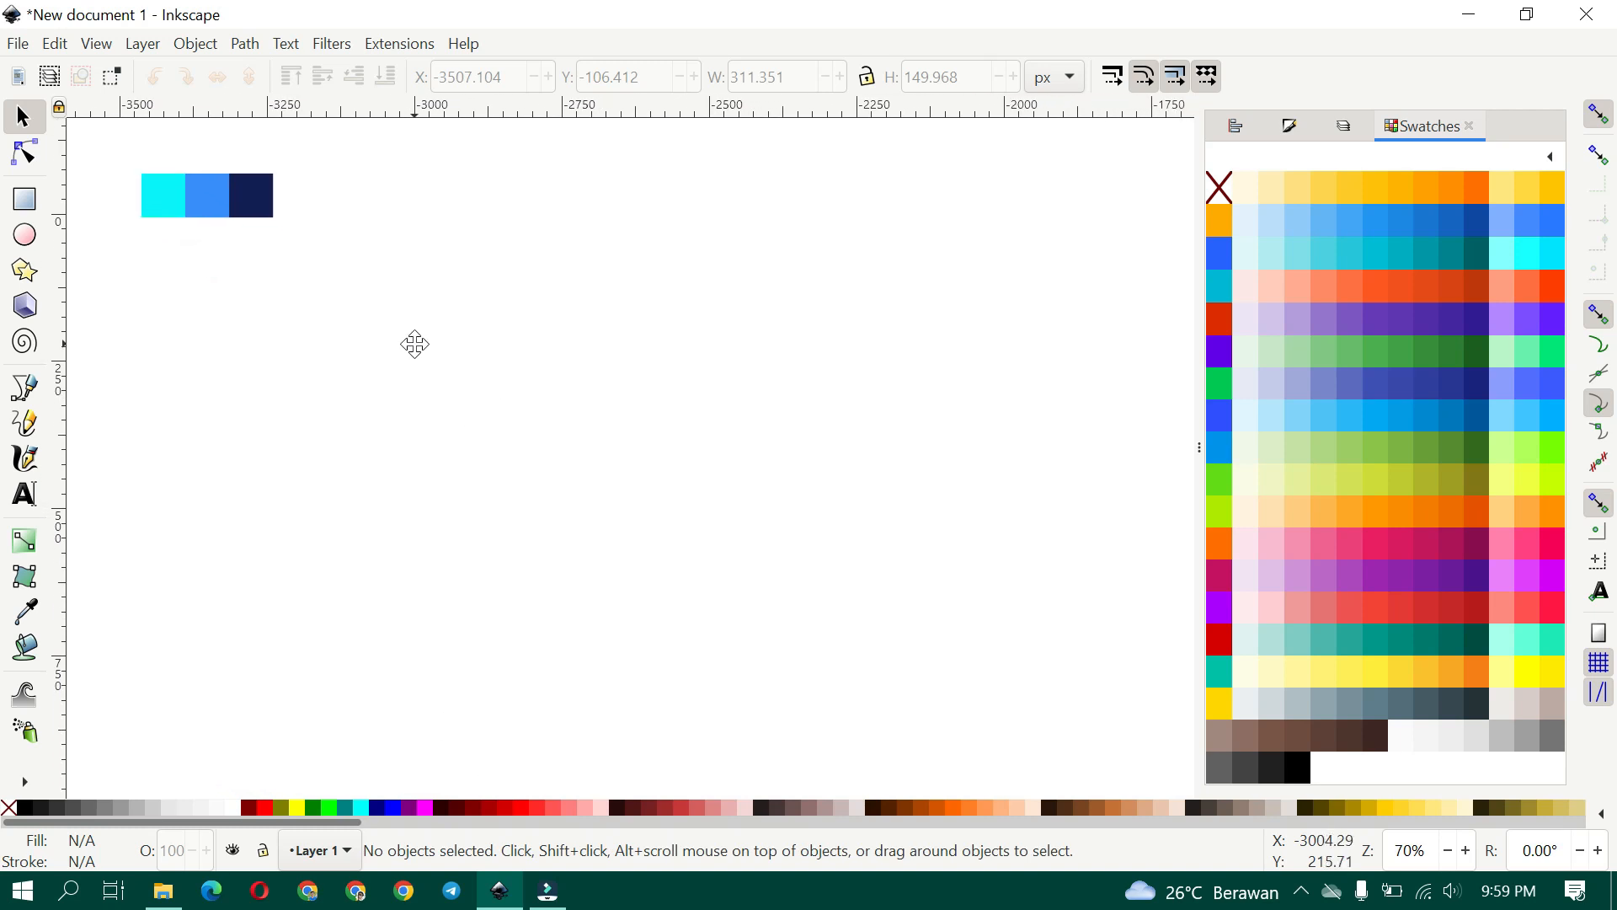
click(25, 236)
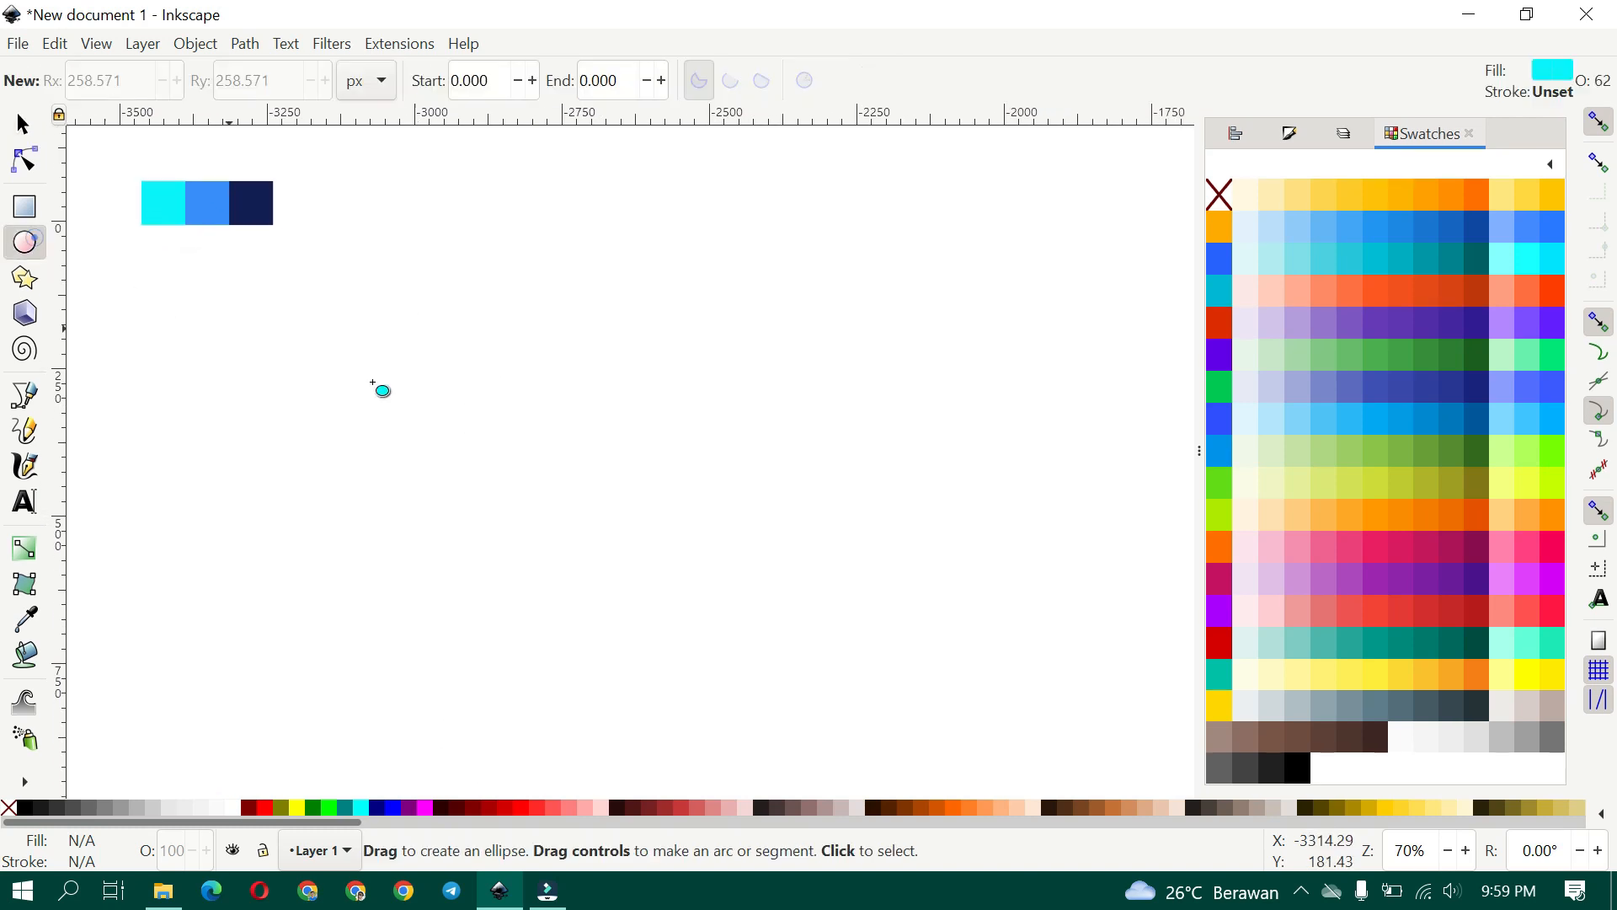
ctrl+drag(460, 389, 635, 557)
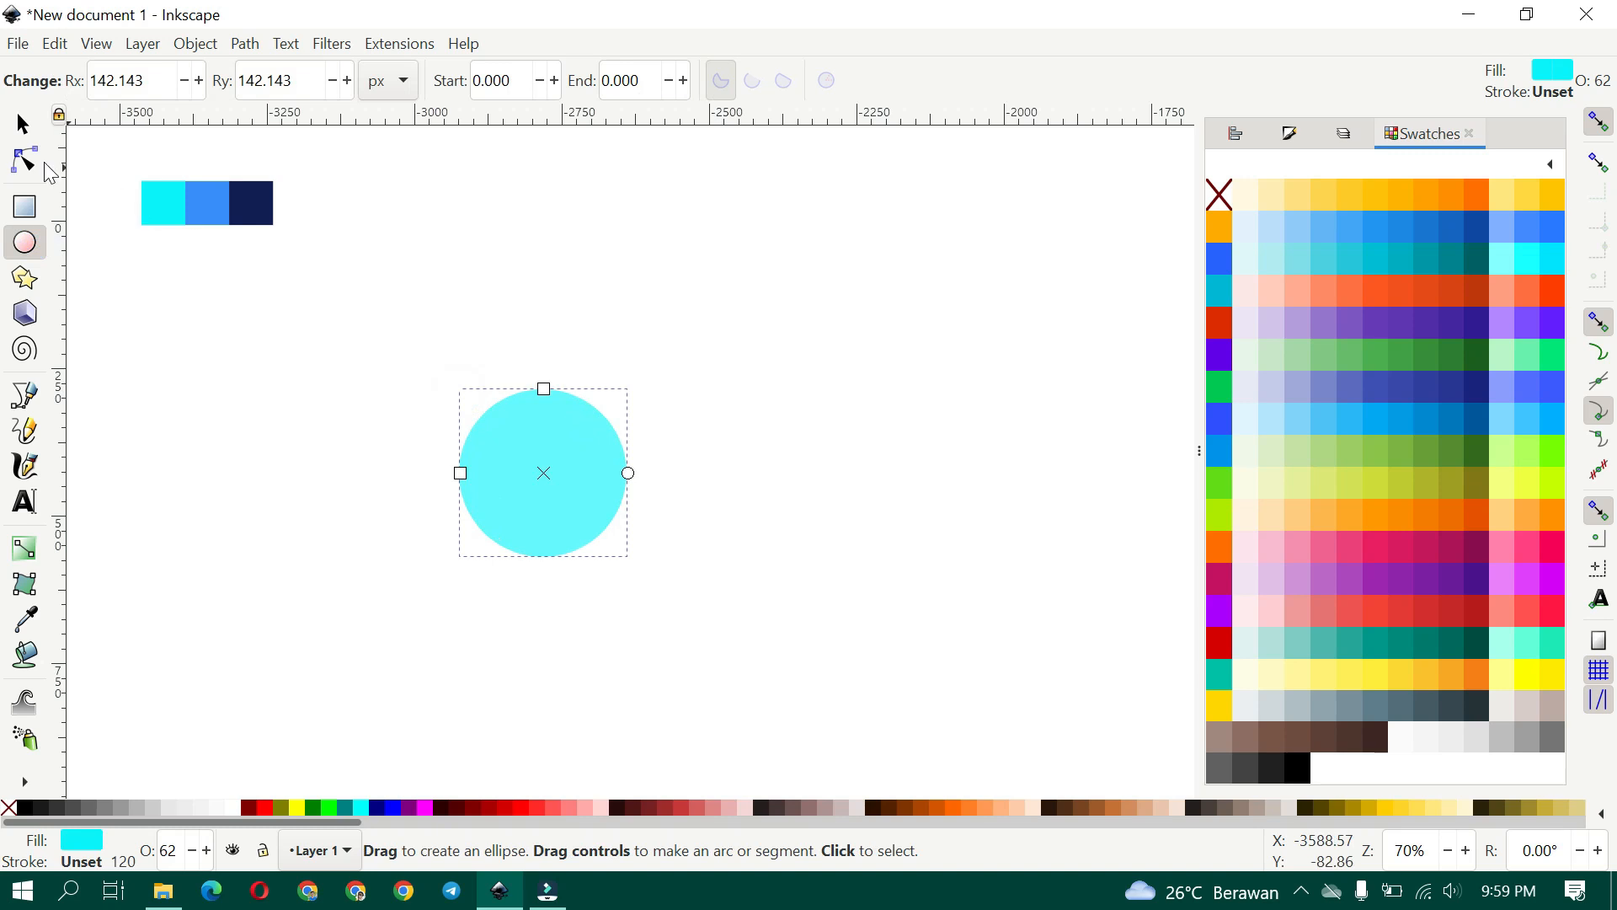
click(23, 124)
click(298, 807)
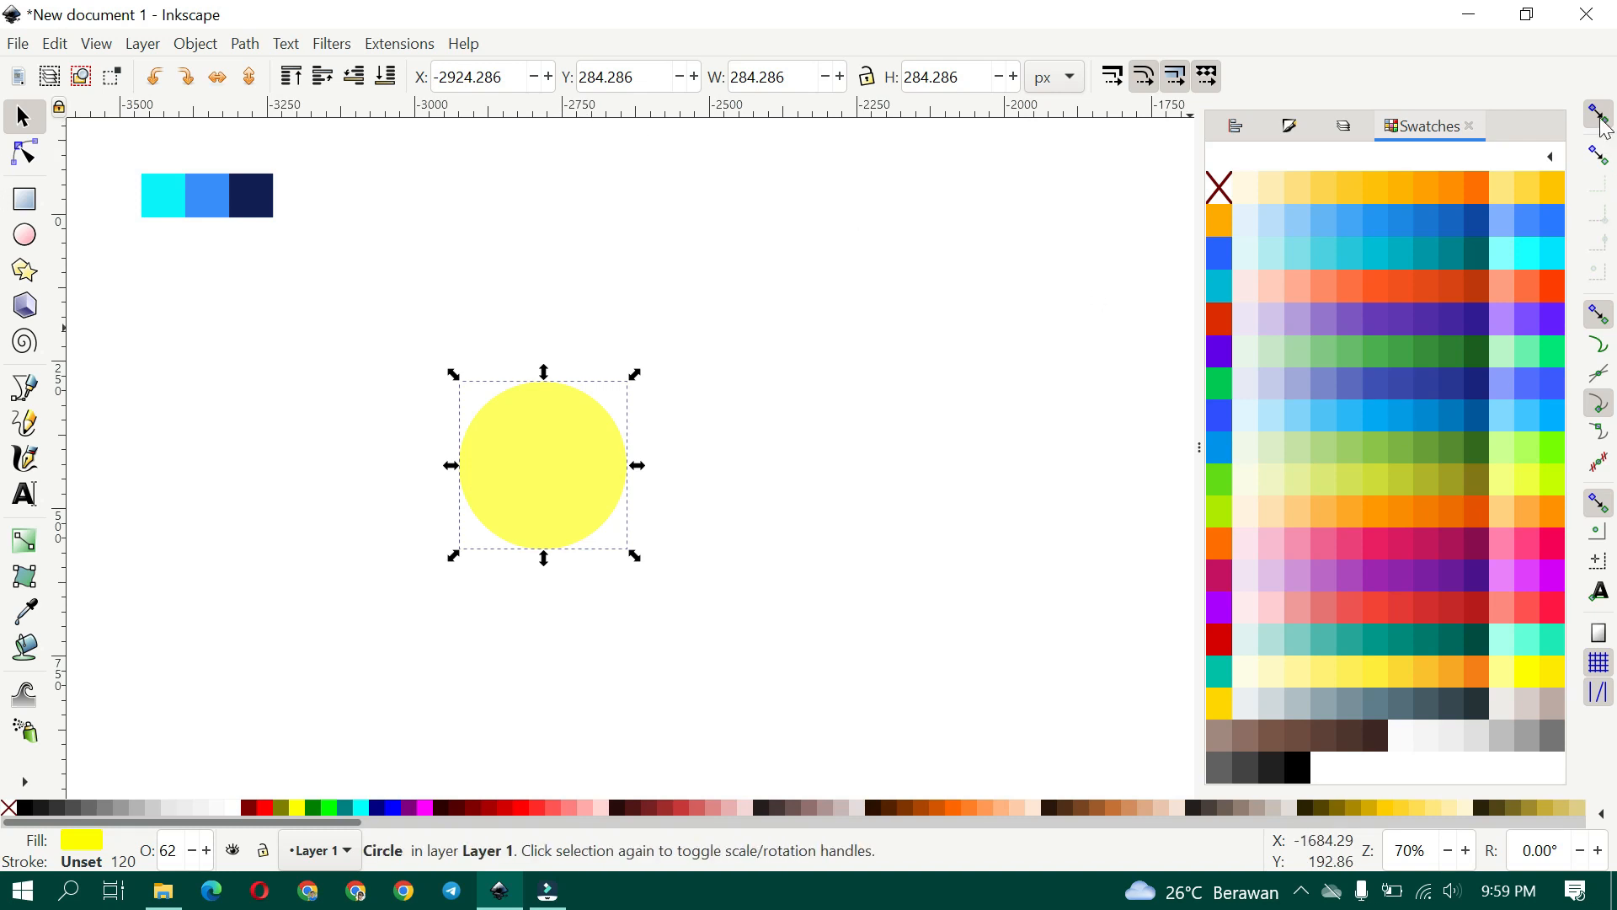
Enable snapping to paths and object rotation centers, and place a horizontal and a vertical guide through the circle's center
click(1595, 346)
click(1598, 563)
drag(539, 108, 544, 468)
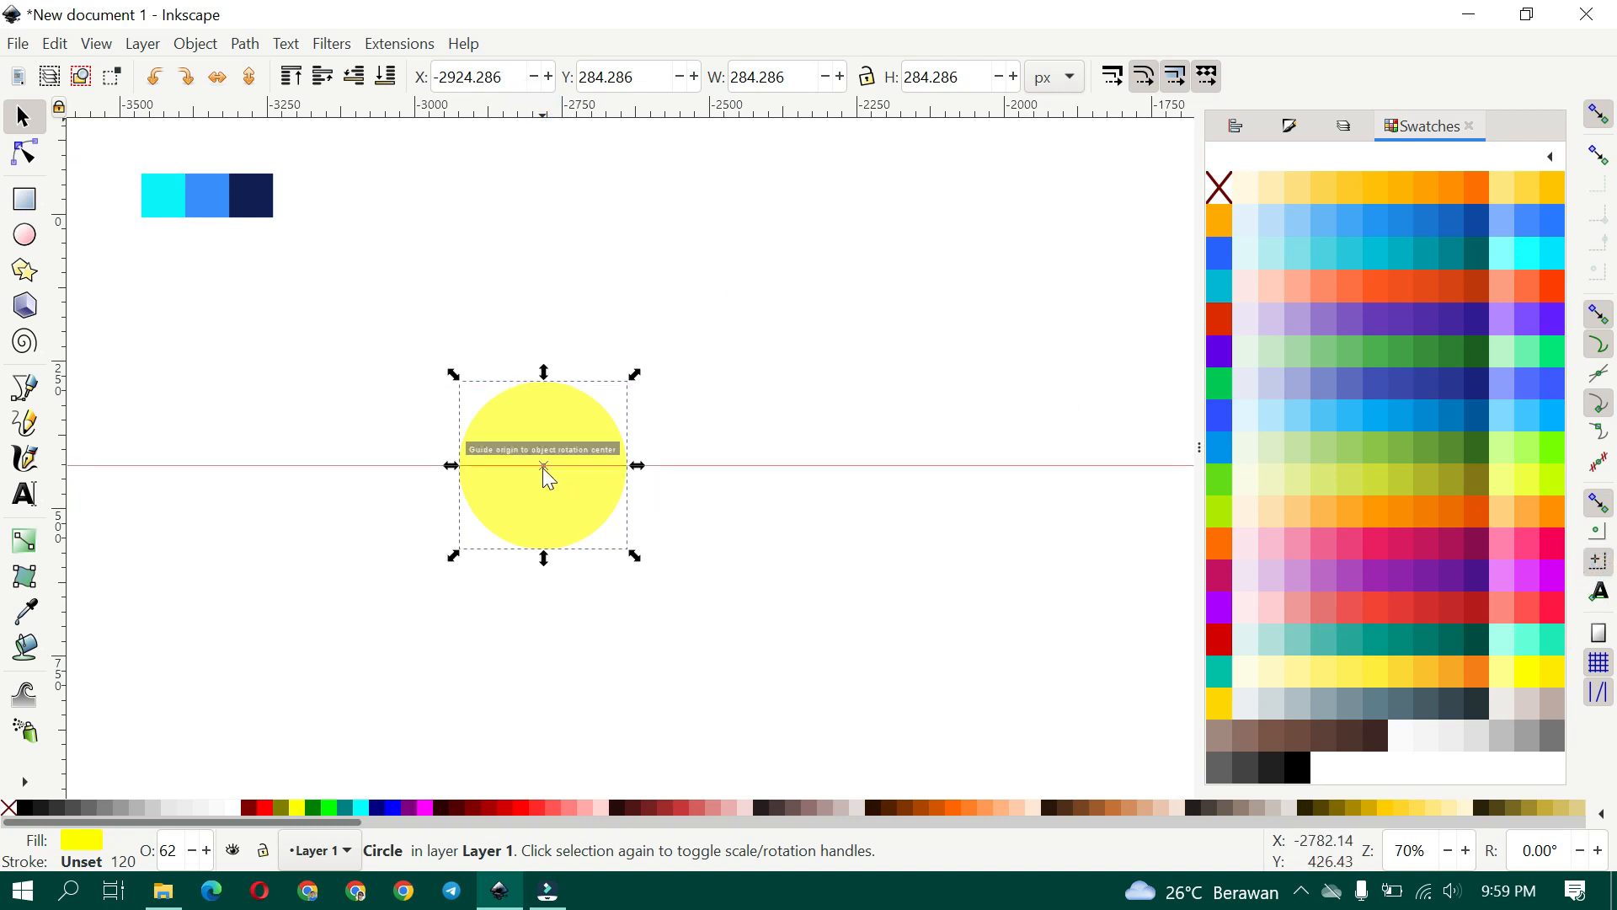
scroll(548, 474, up, 1)
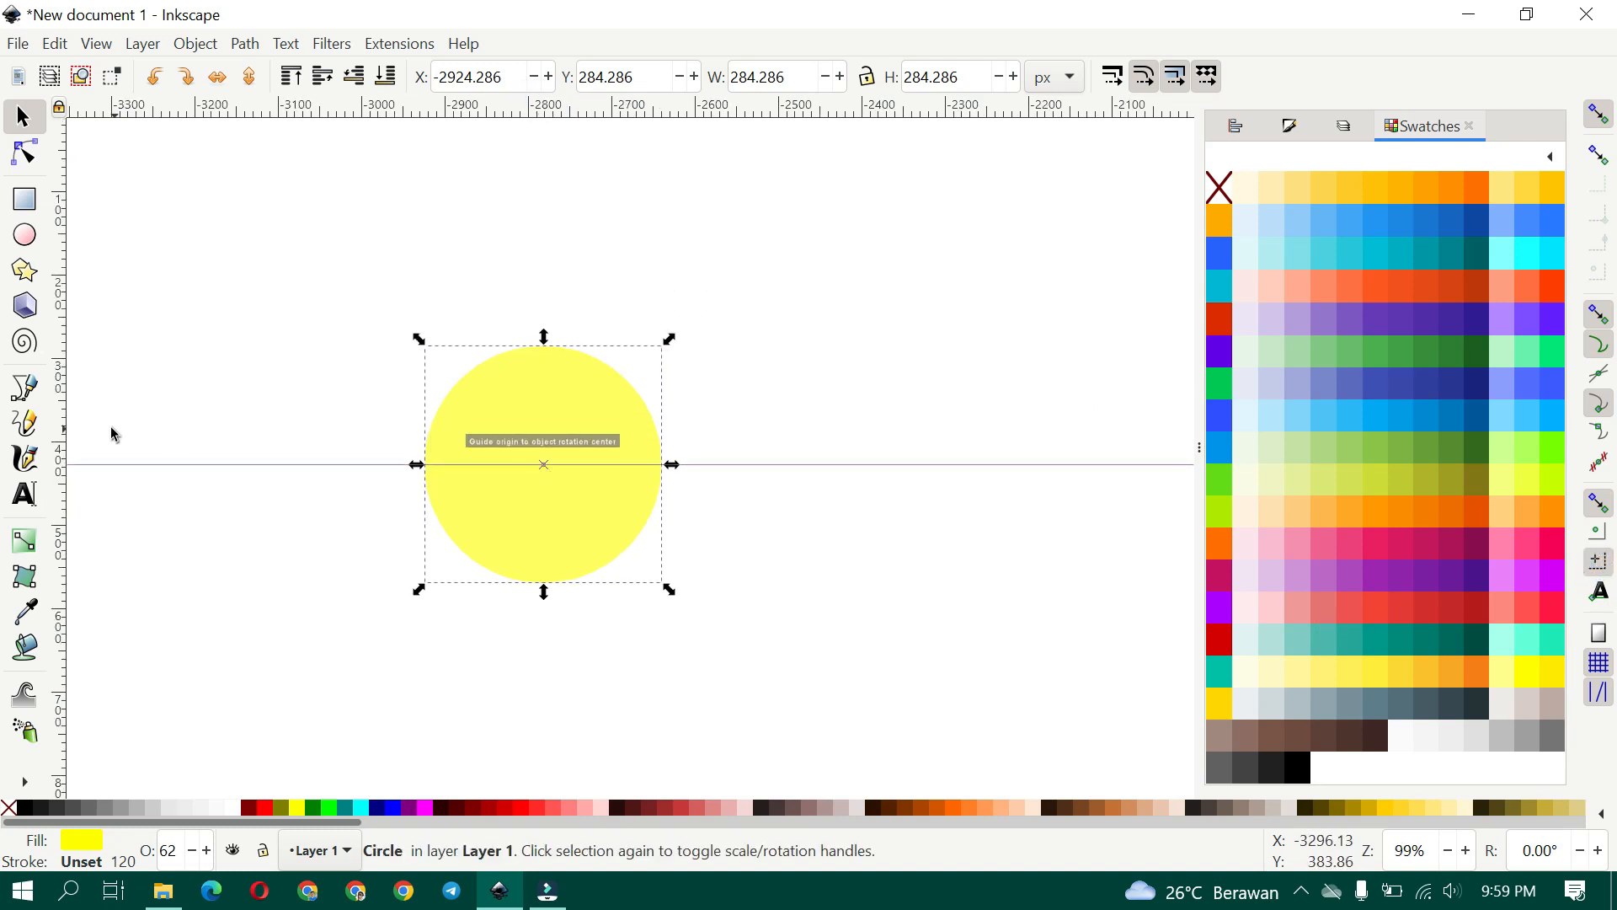
drag(58, 433, 543, 469)
click(822, 382)
Give the circle a flat black stroke and remove its fill
click(592, 436)
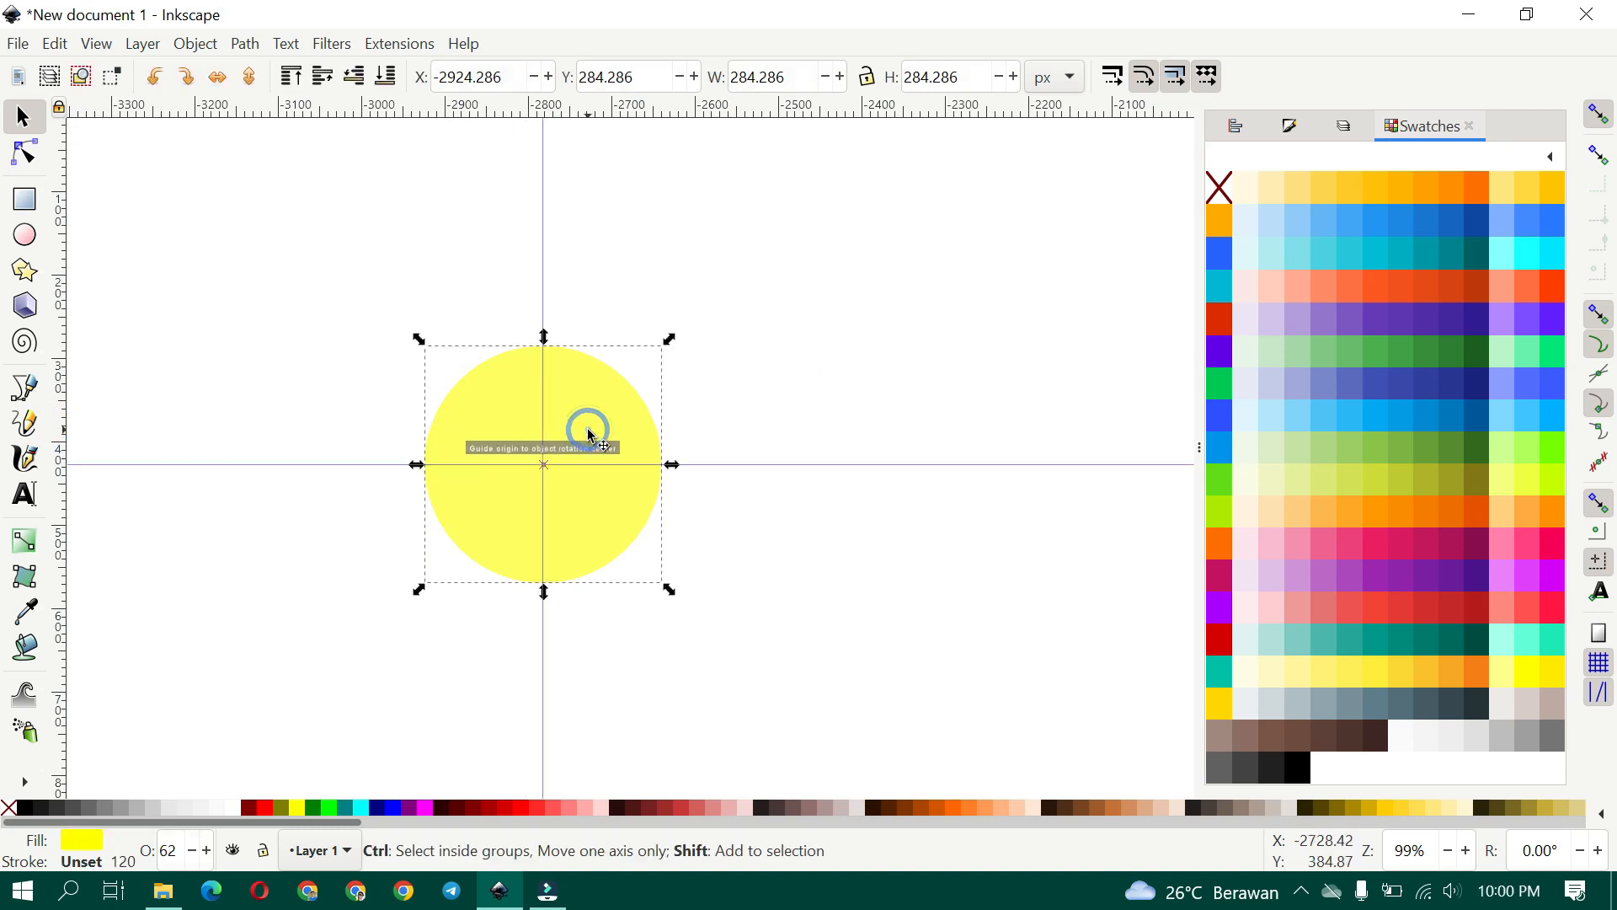
key(ctrl+shift+f)
click(1310, 161)
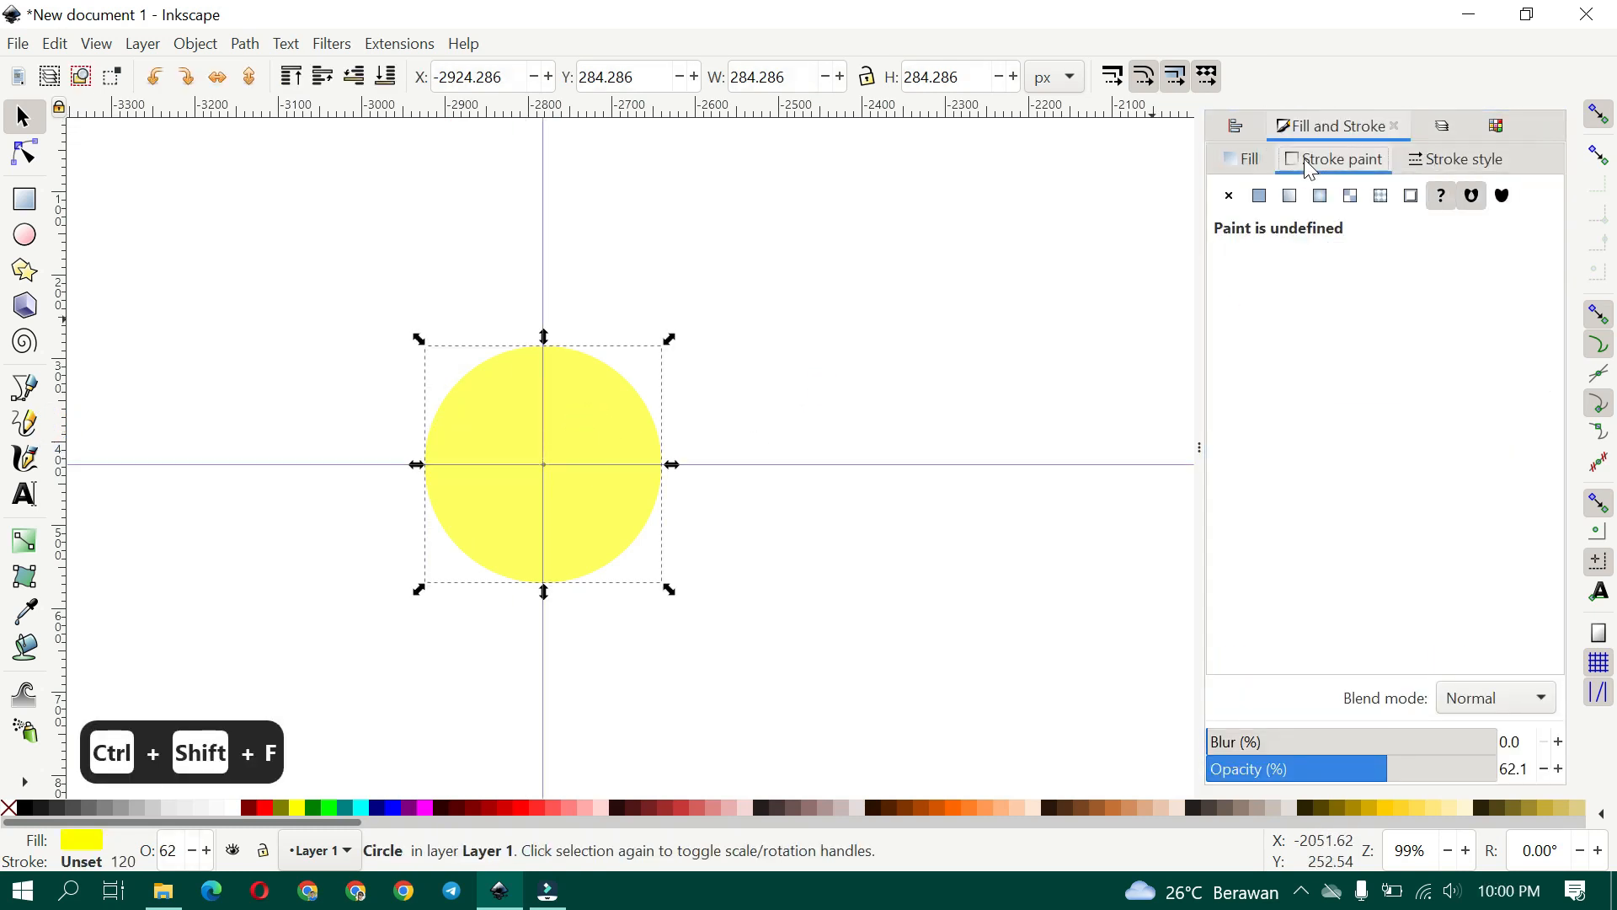
click(1260, 196)
click(1251, 158)
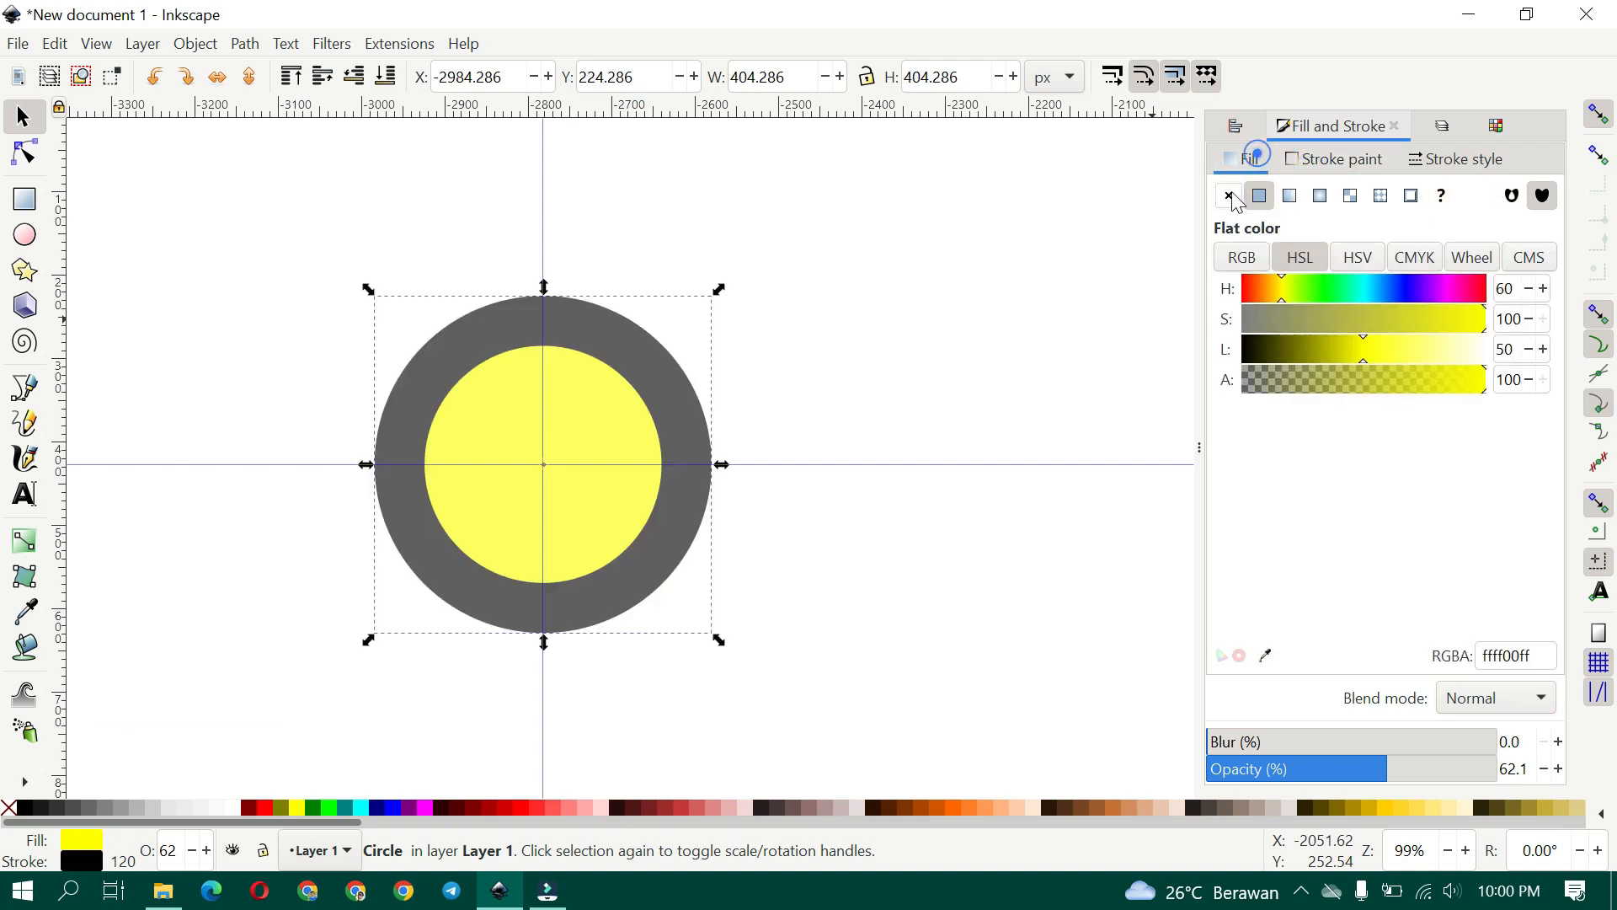
click(1235, 197)
Set the circle's stroke width to 120 px
click(1444, 160)
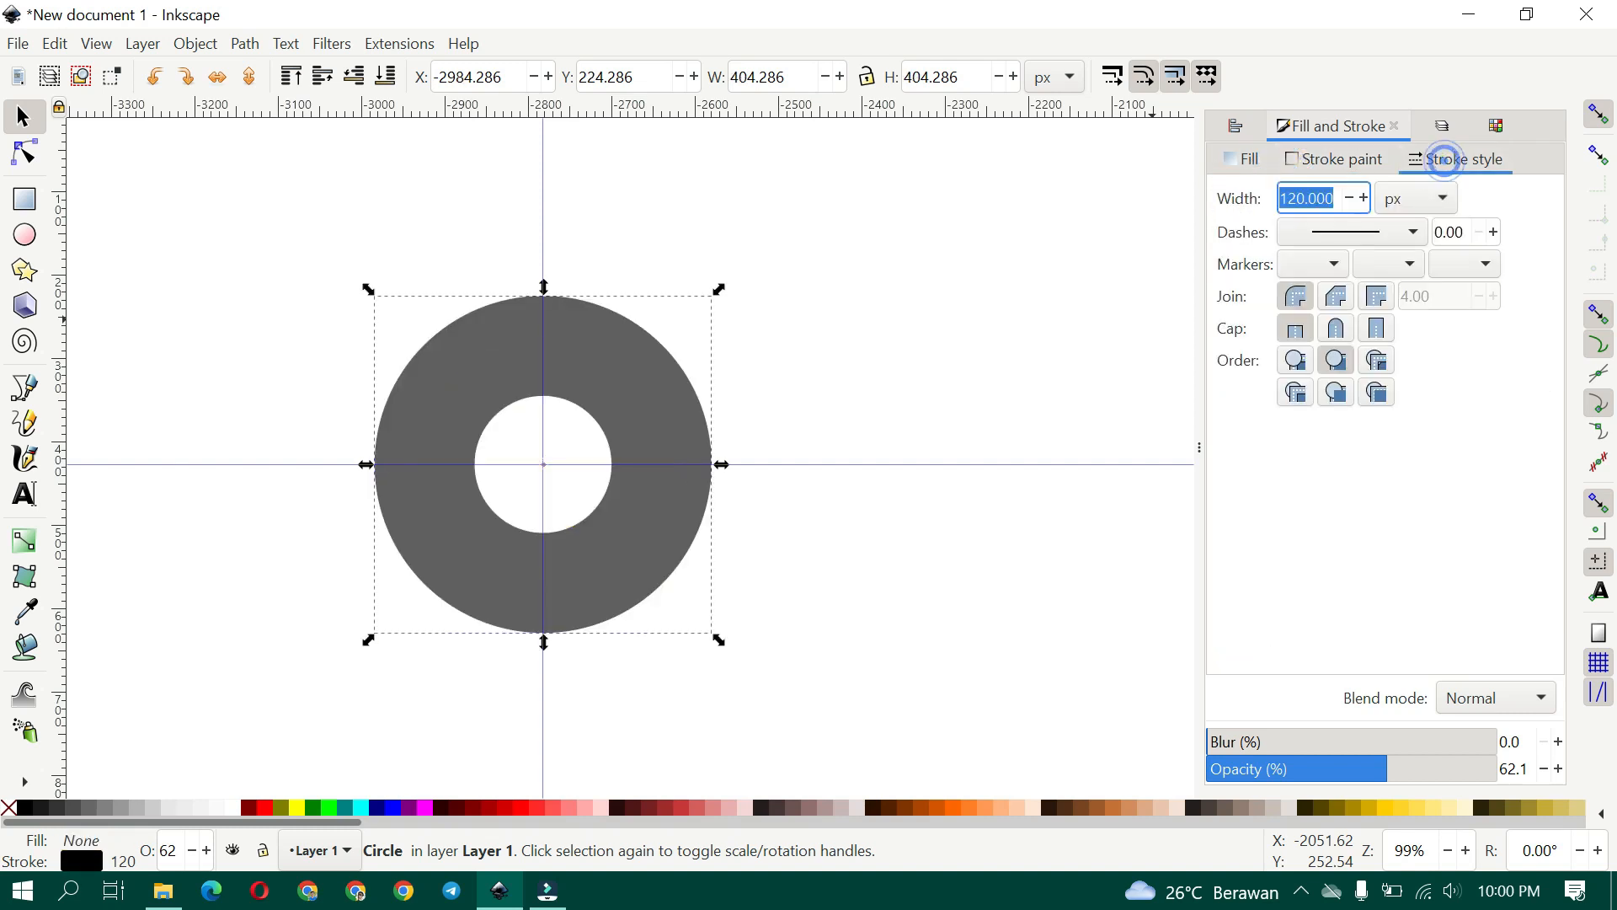
click(1310, 200)
key(ctrl+a)
text(120)
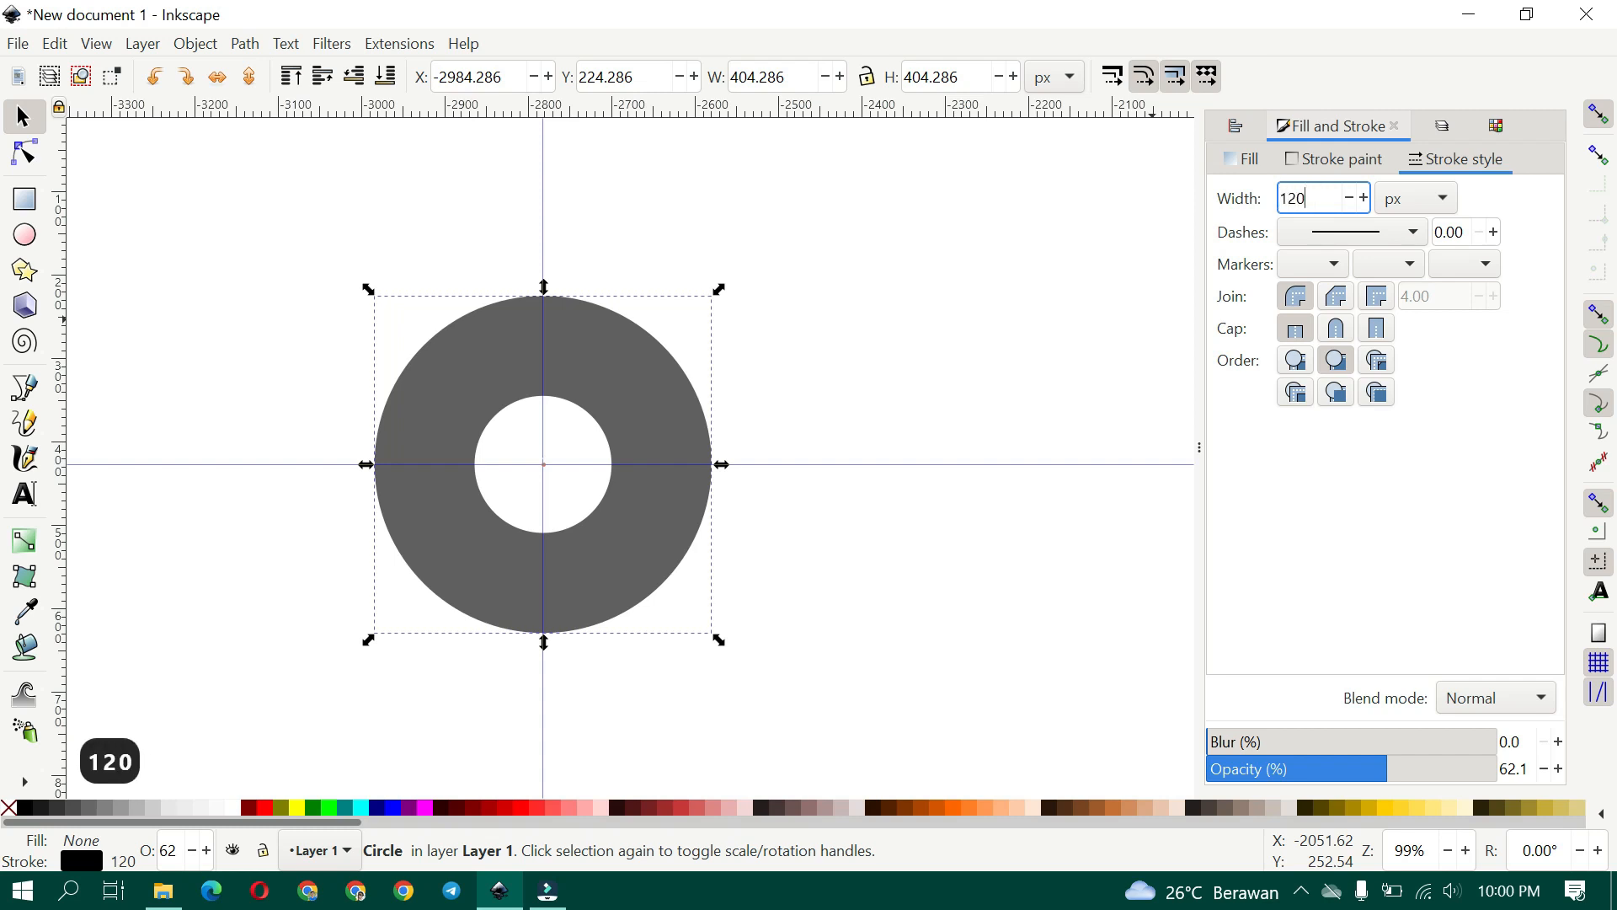
key(Return)
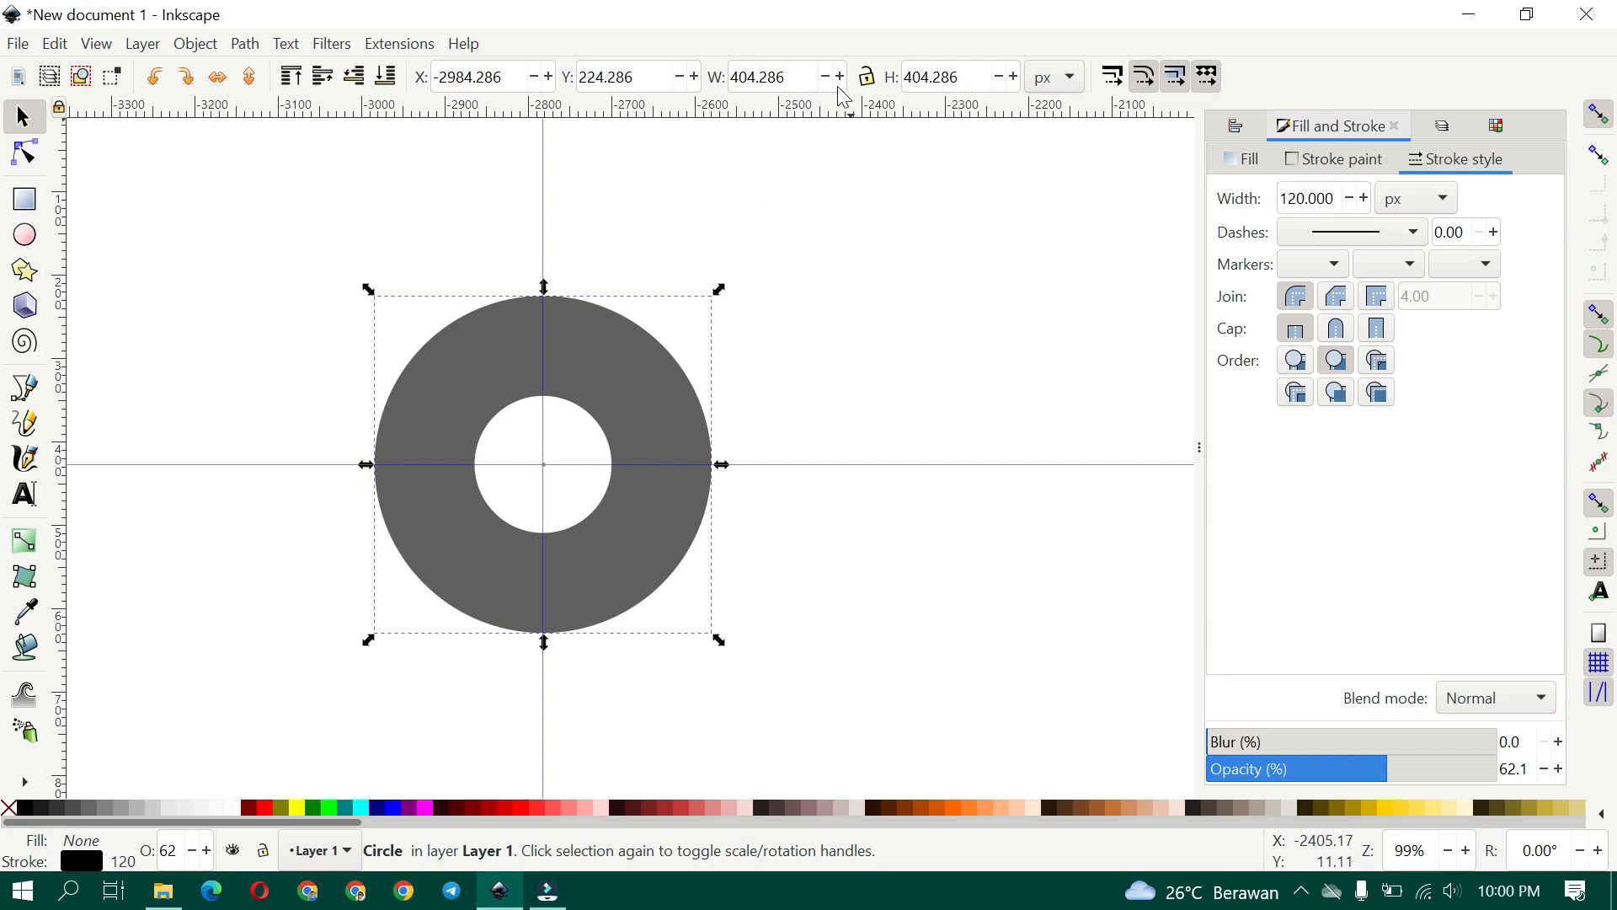
Lock the ring's proportions and set its width to 500 px
key(ctrl+a)
text(500)
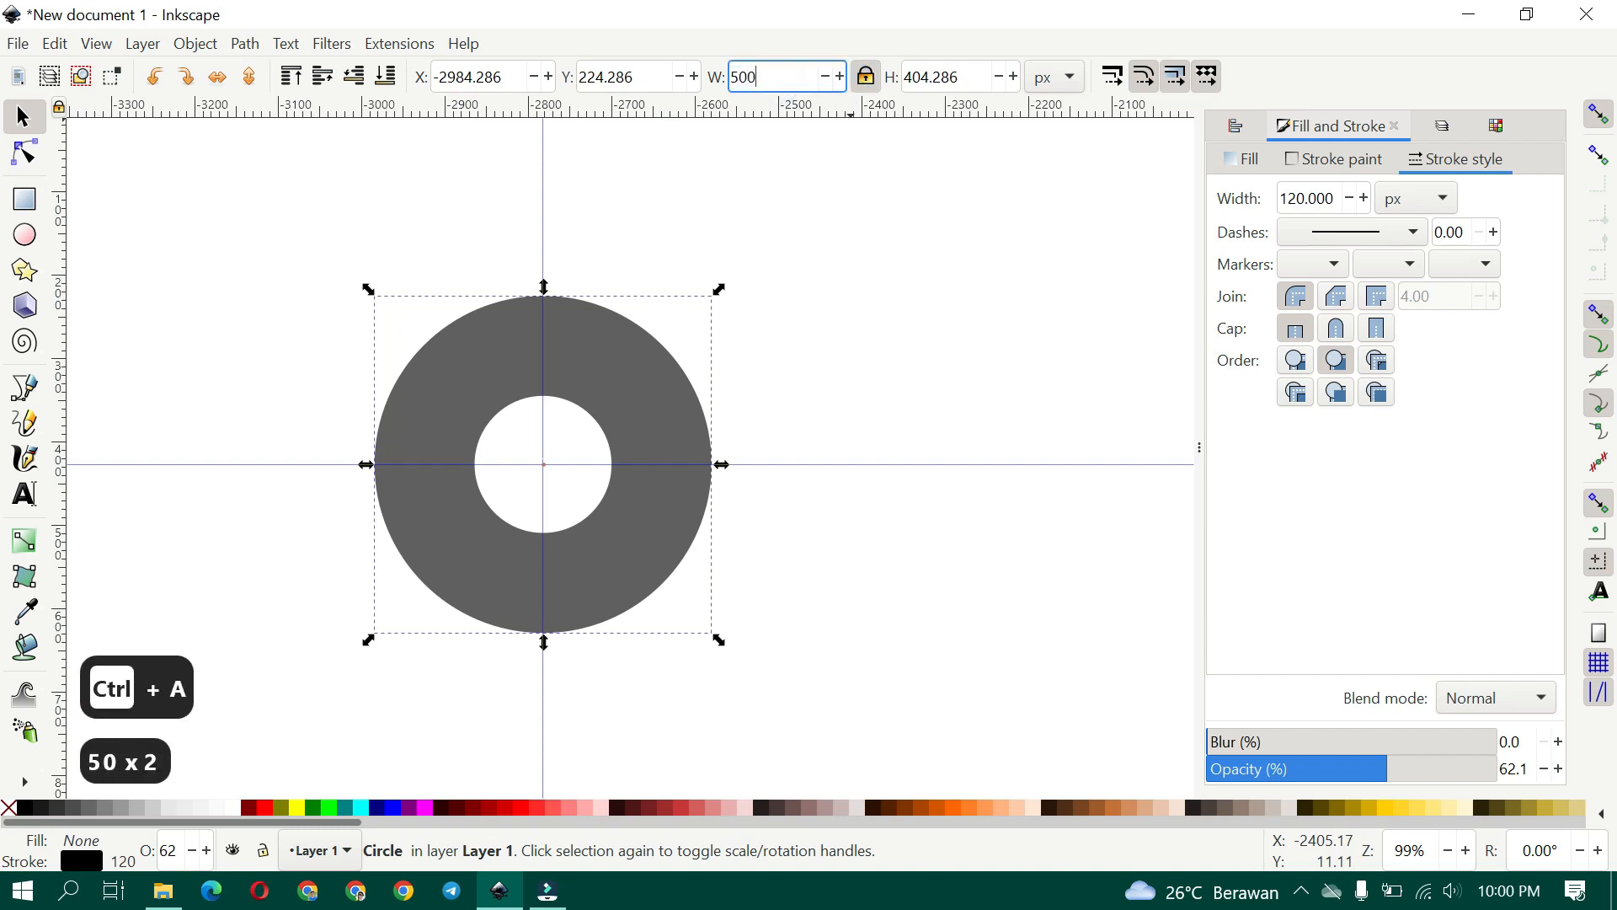
key(Return)
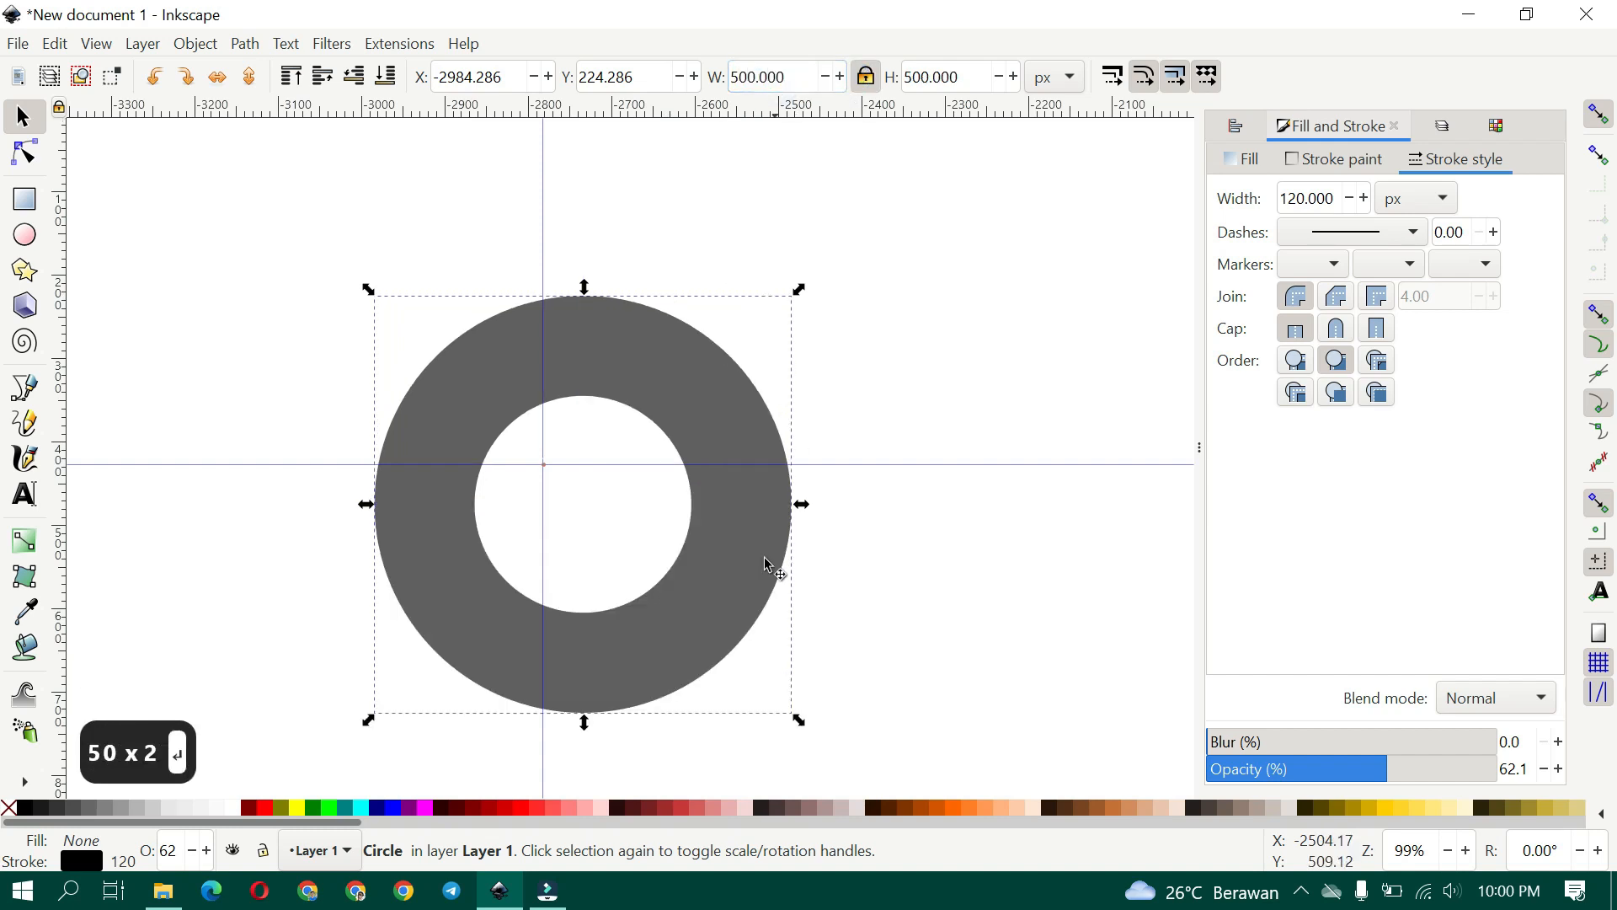
Center the ring on the intersection of the two guides and lower its opacity to 52.6%
drag(718, 581, 666, 573)
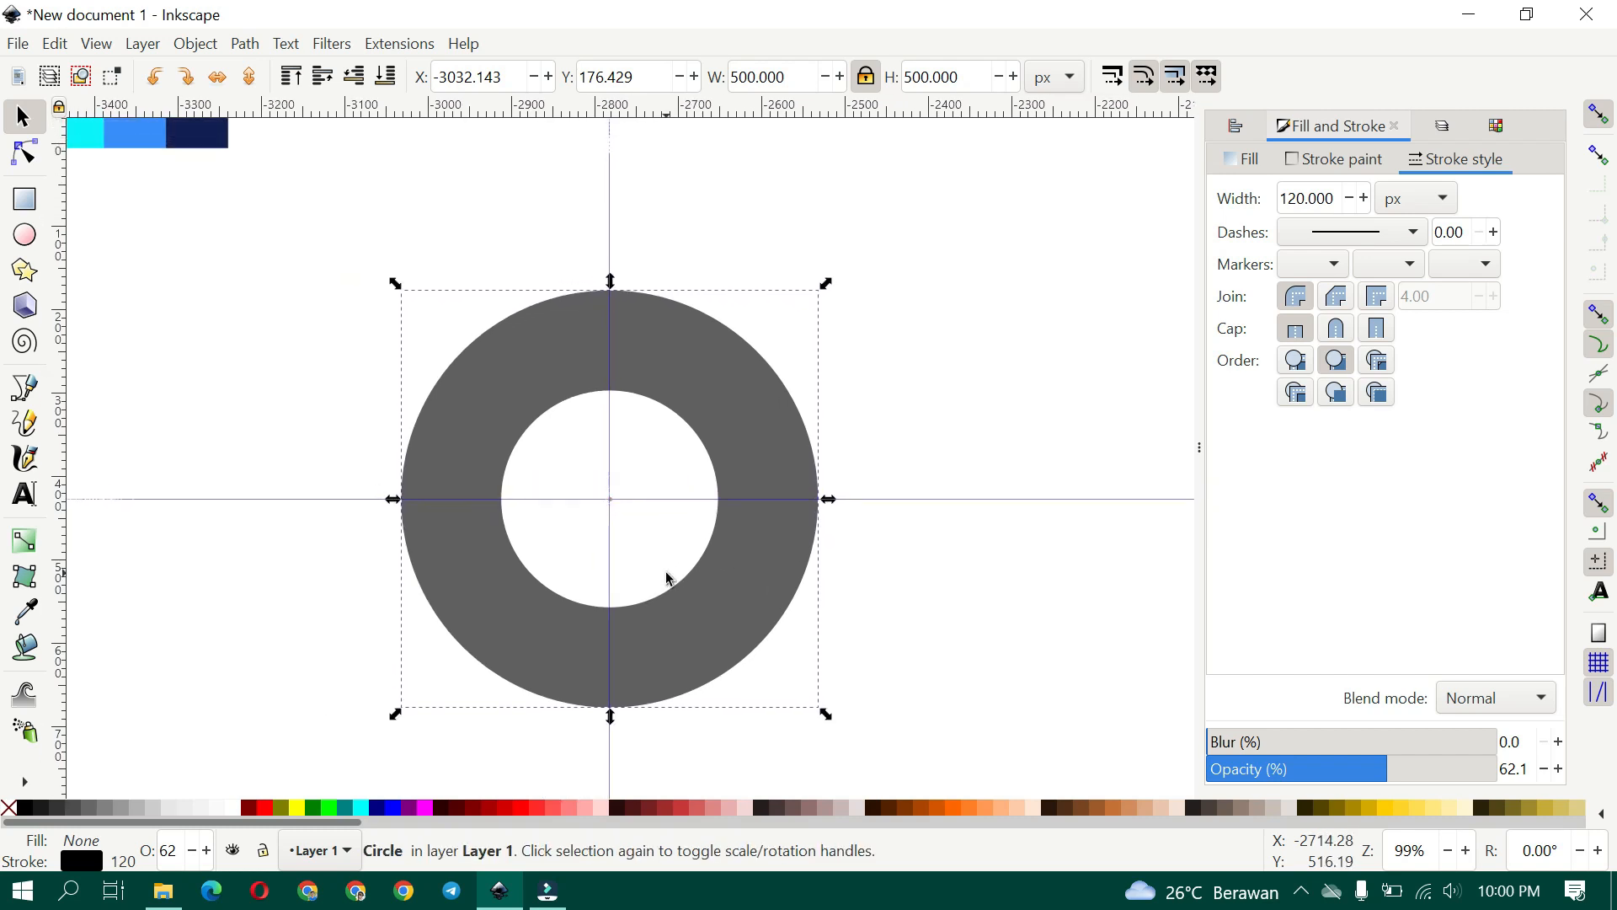
drag(1419, 768, 1360, 769)
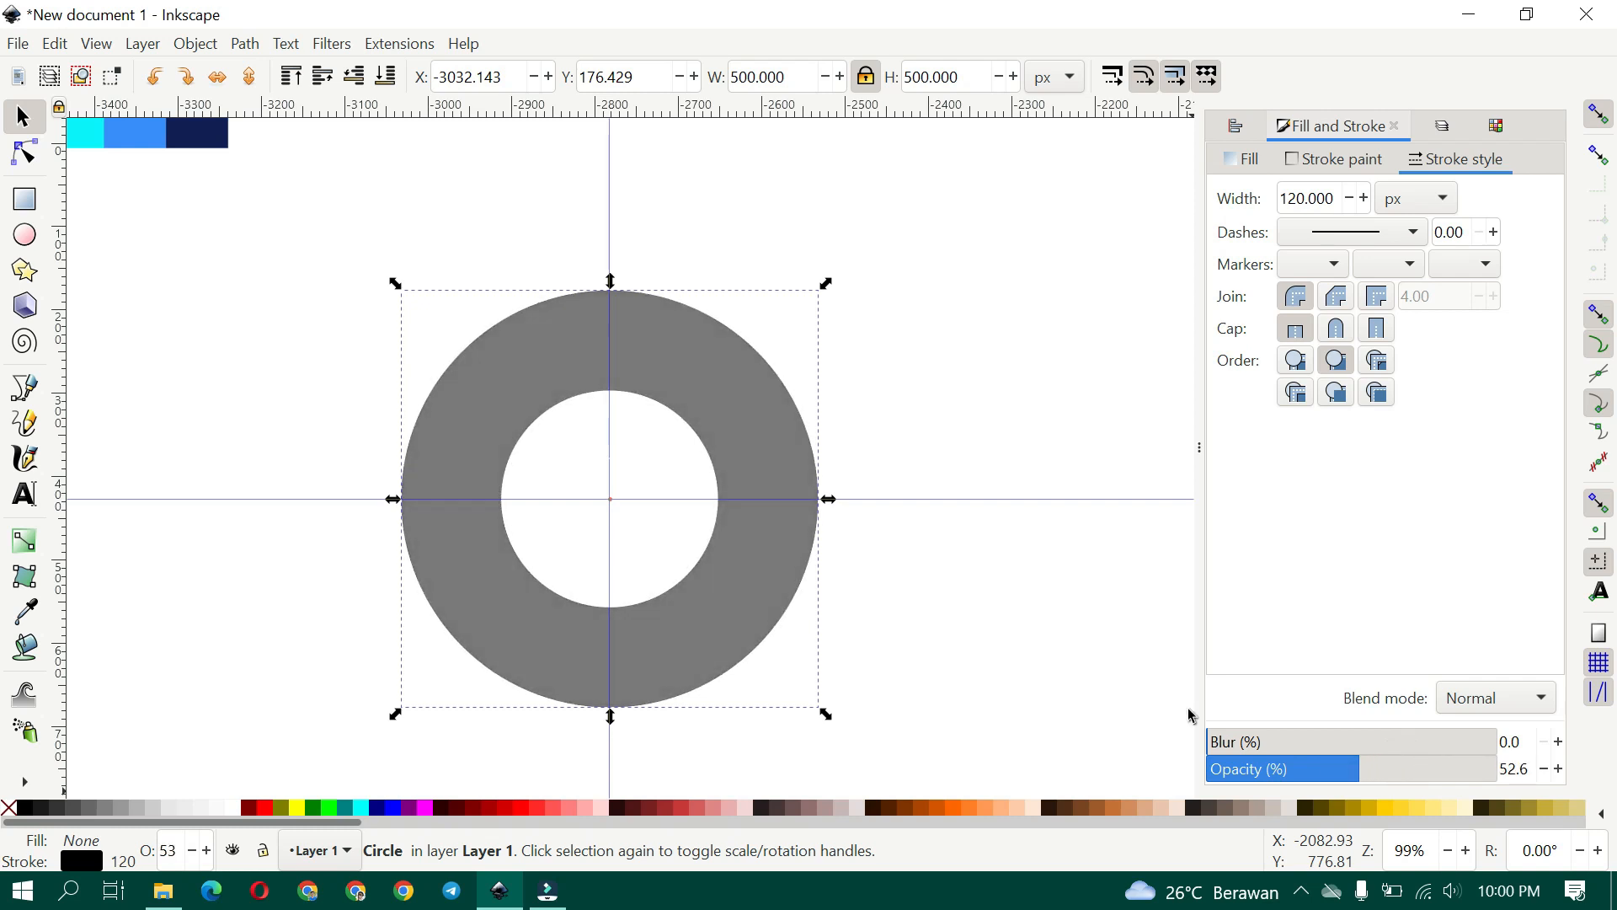
click(931, 634)
Enable bounding box snapping and place guides along all four outer edges of the ring's bounding box
click(767, 393)
click(1600, 157)
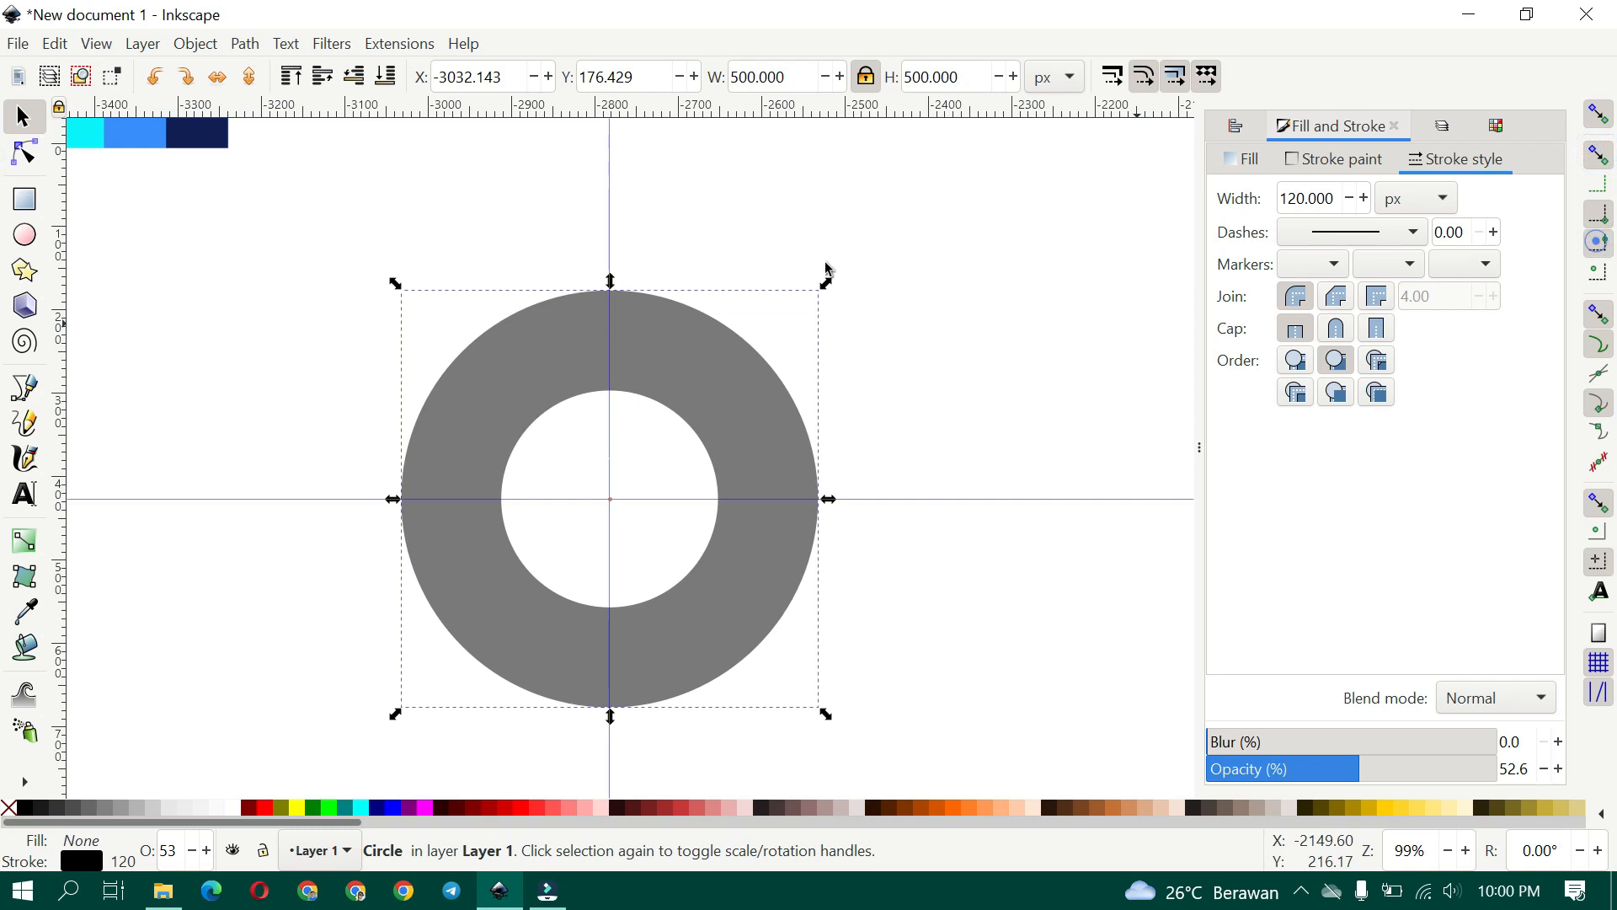
drag(62, 288, 399, 296)
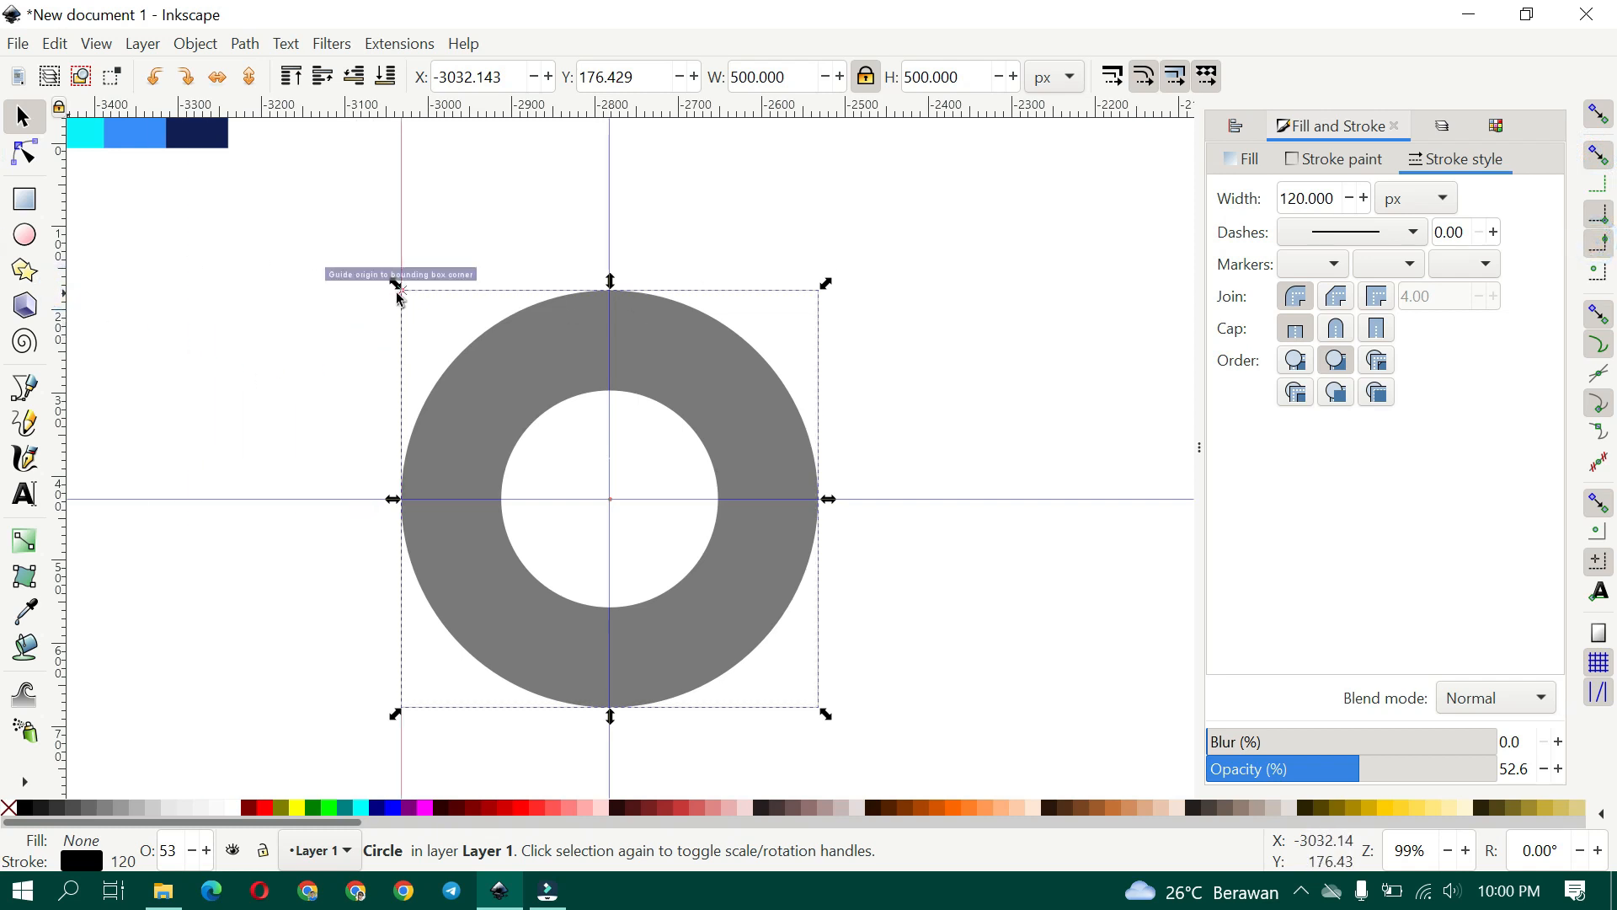
drag(457, 115, 405, 290)
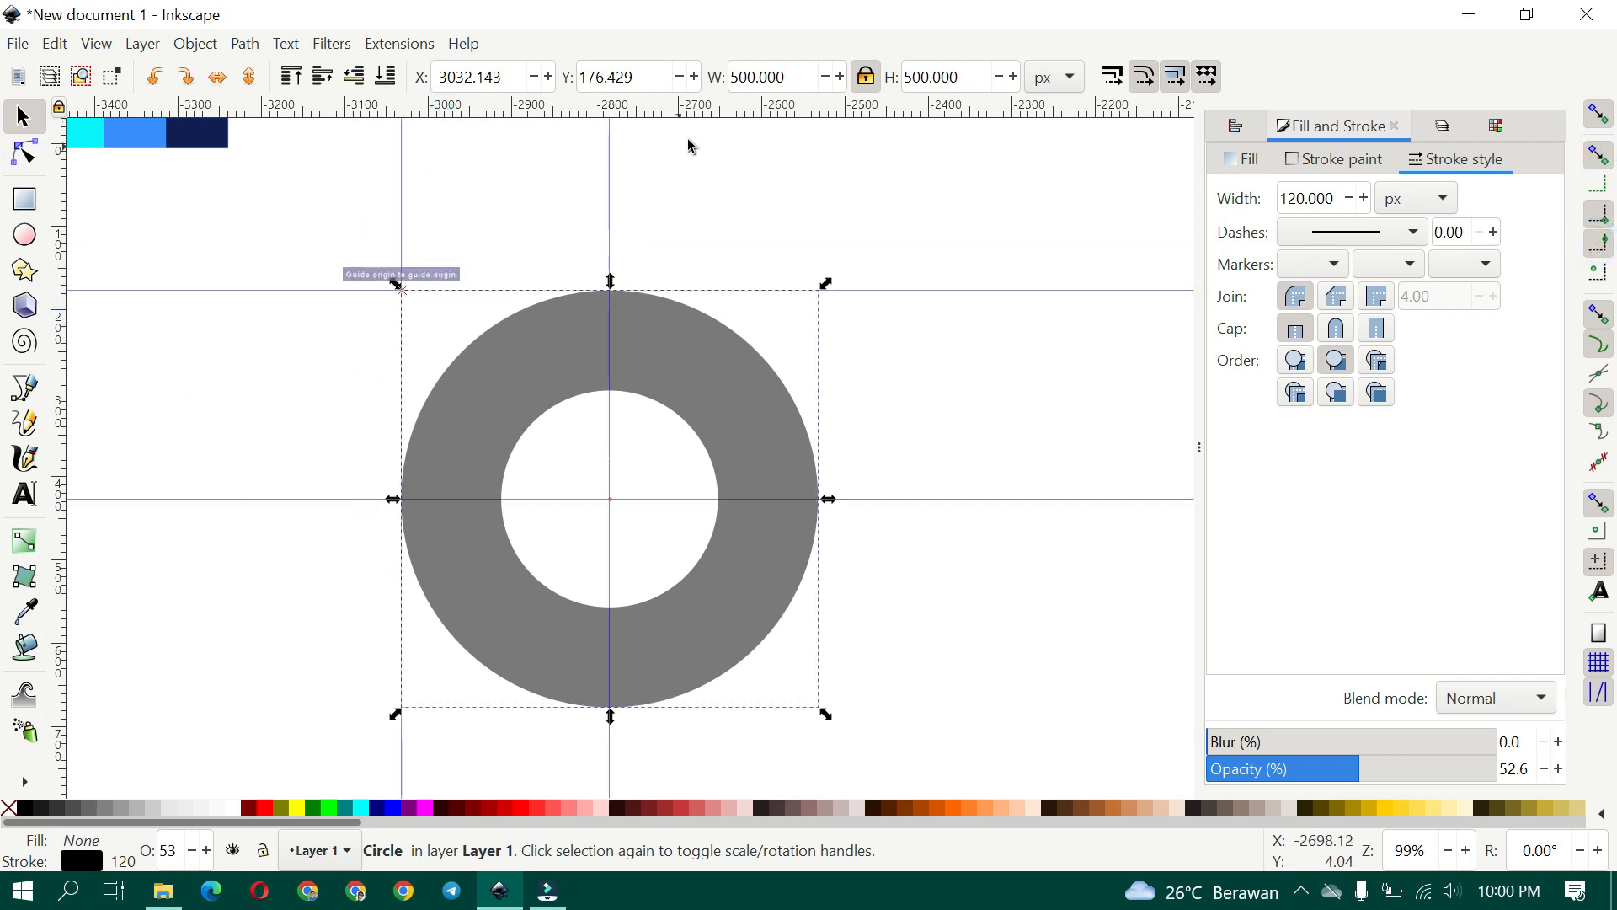
drag(66, 469, 823, 716)
drag(819, 110, 824, 710)
click(973, 624)
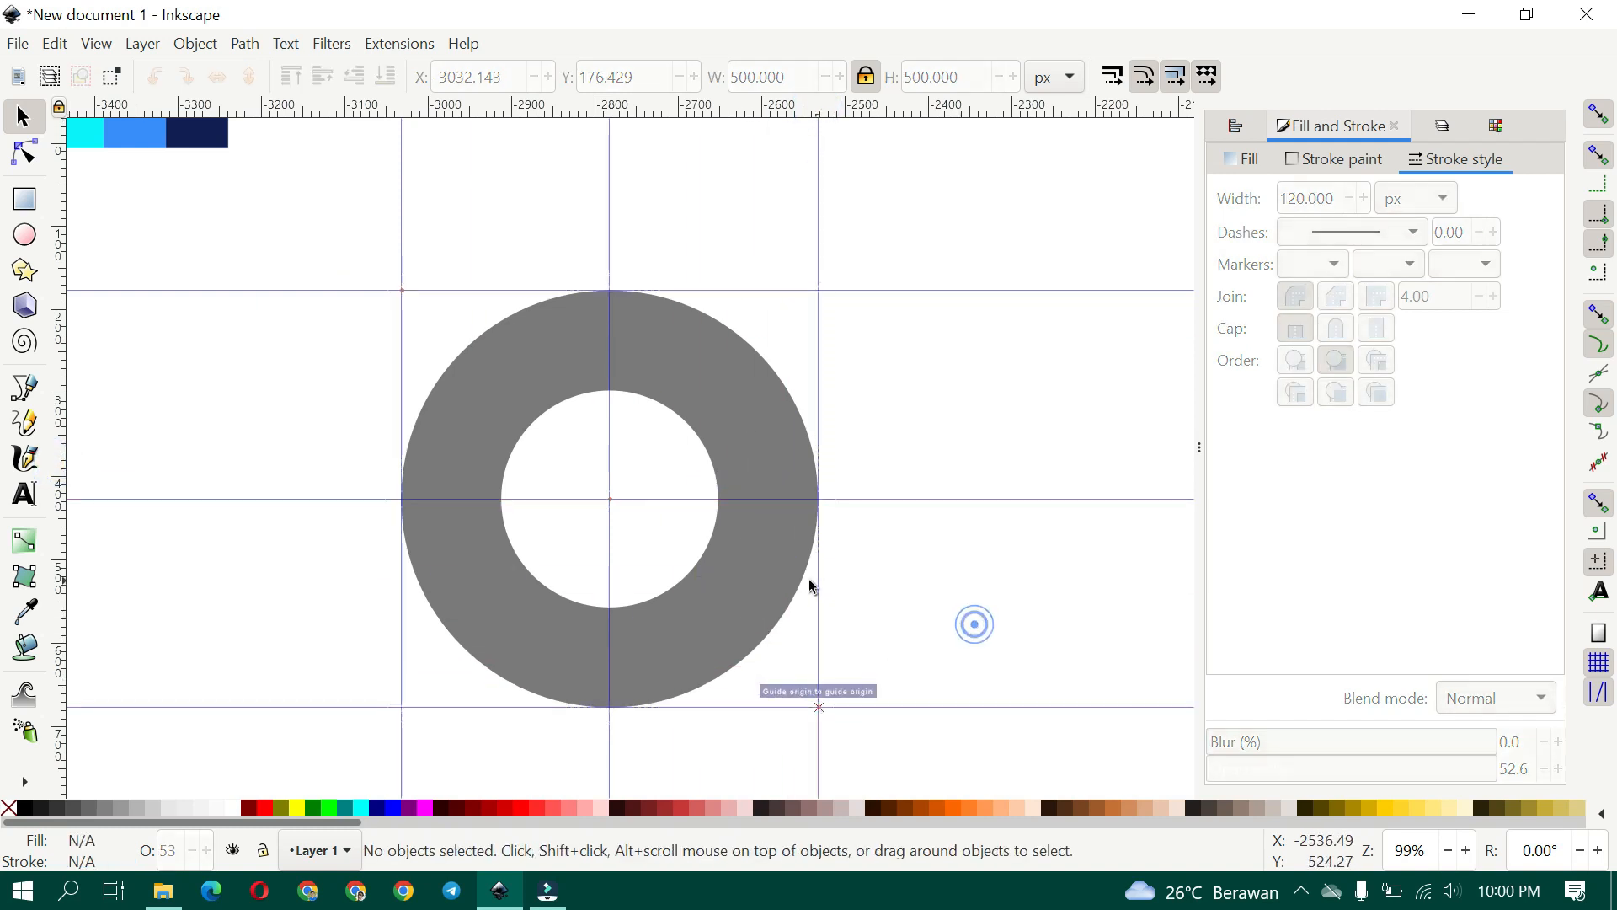
Draw a straight horizontal line from the ring's right edge to its center and set its stroke width to 120 px
scroll(680, 563, right, 2)
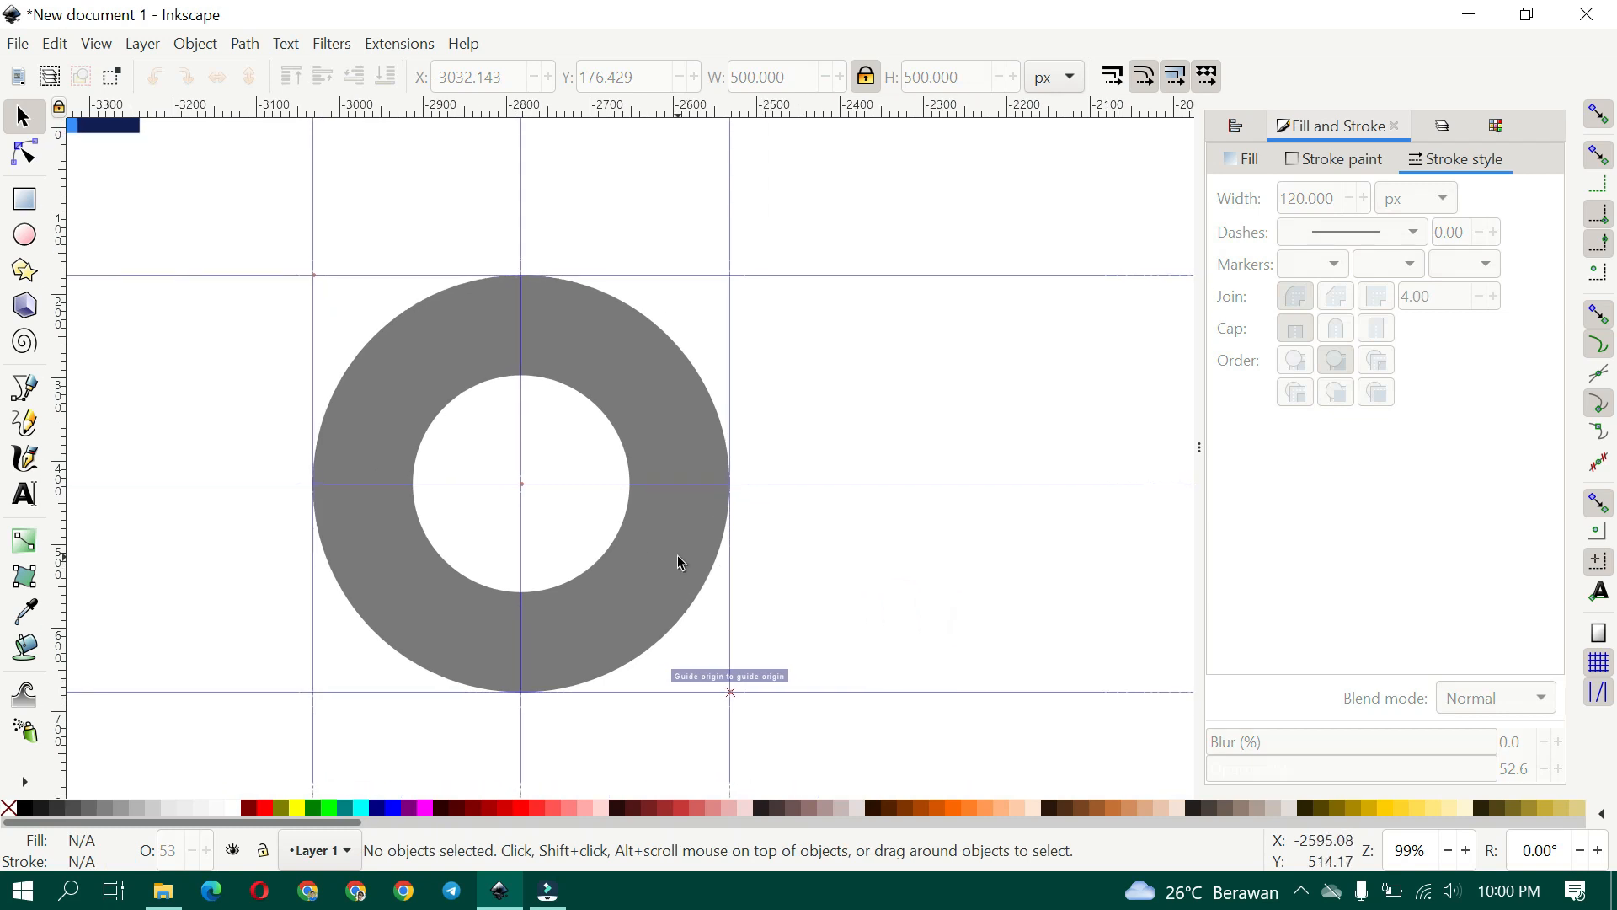
click(34, 394)
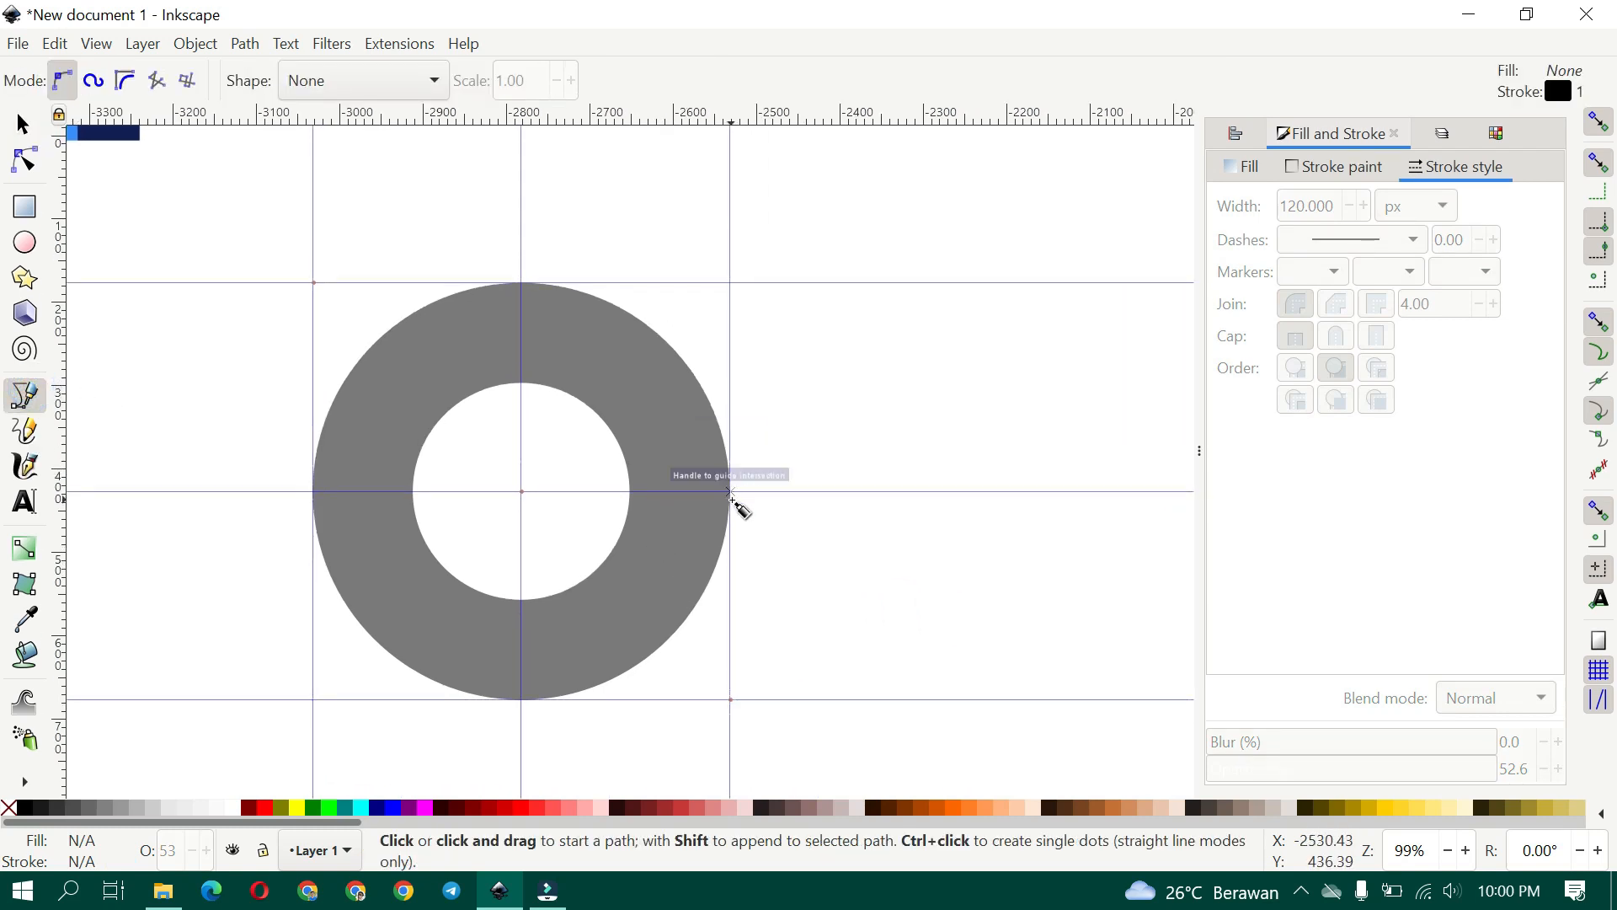
click(730, 492)
double_click(522, 491)
click(1310, 205)
key(ctrl+a)
text(1)
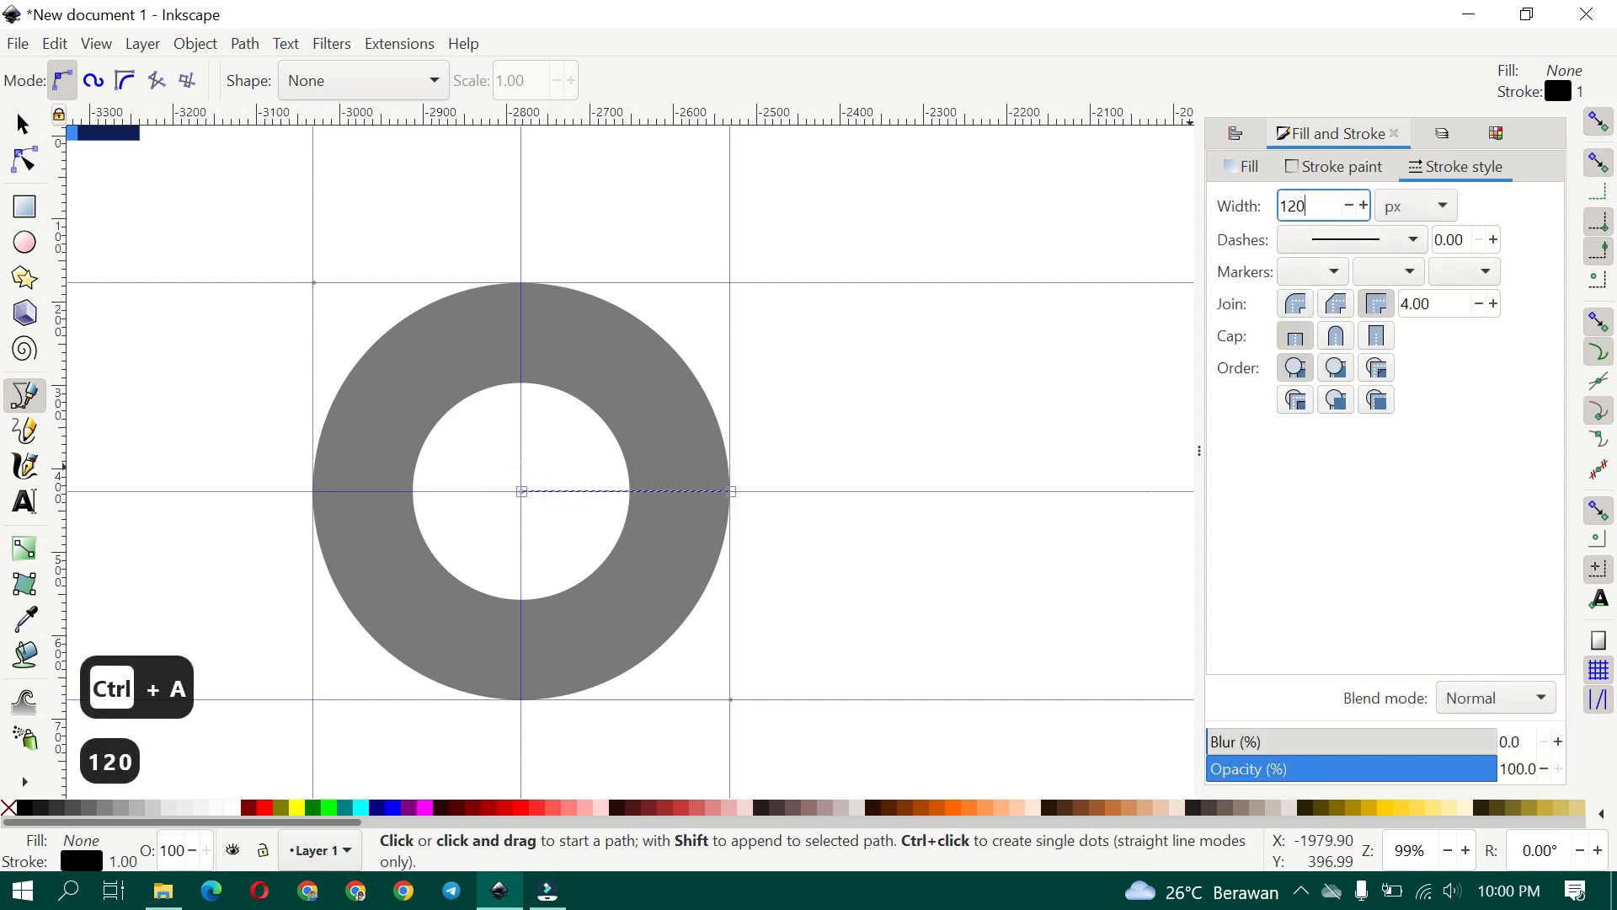
text(20)
key(Return)
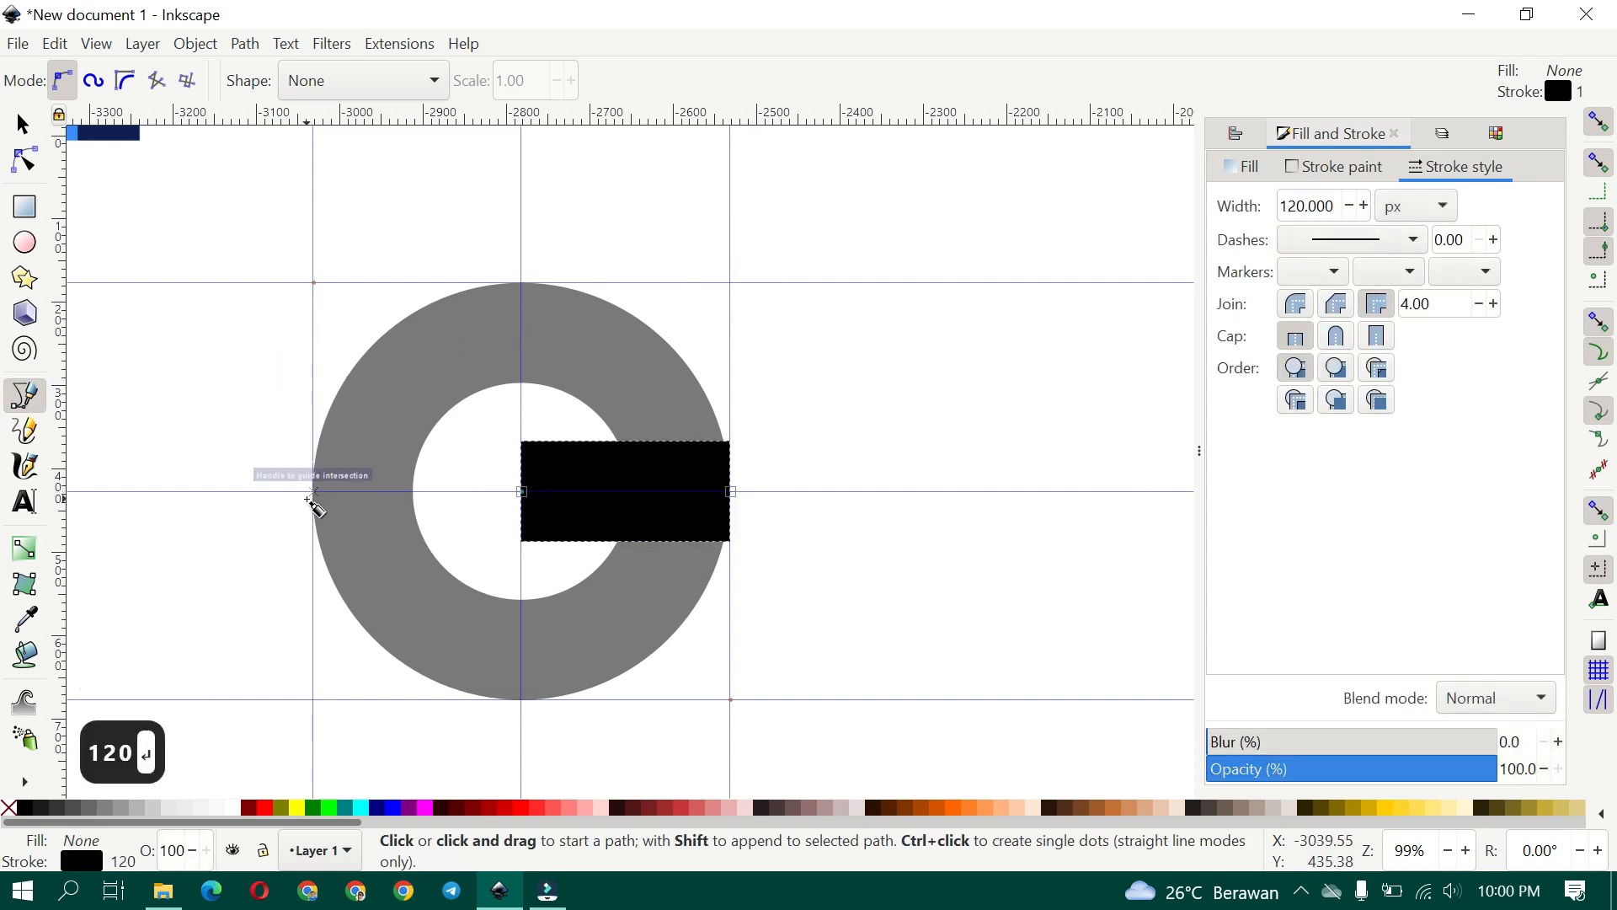
Draw a vertical line from the ring's left edge midpoint up to the top-left guide intersection, with a 120 px stroke
click(312, 492)
double_click(313, 283)
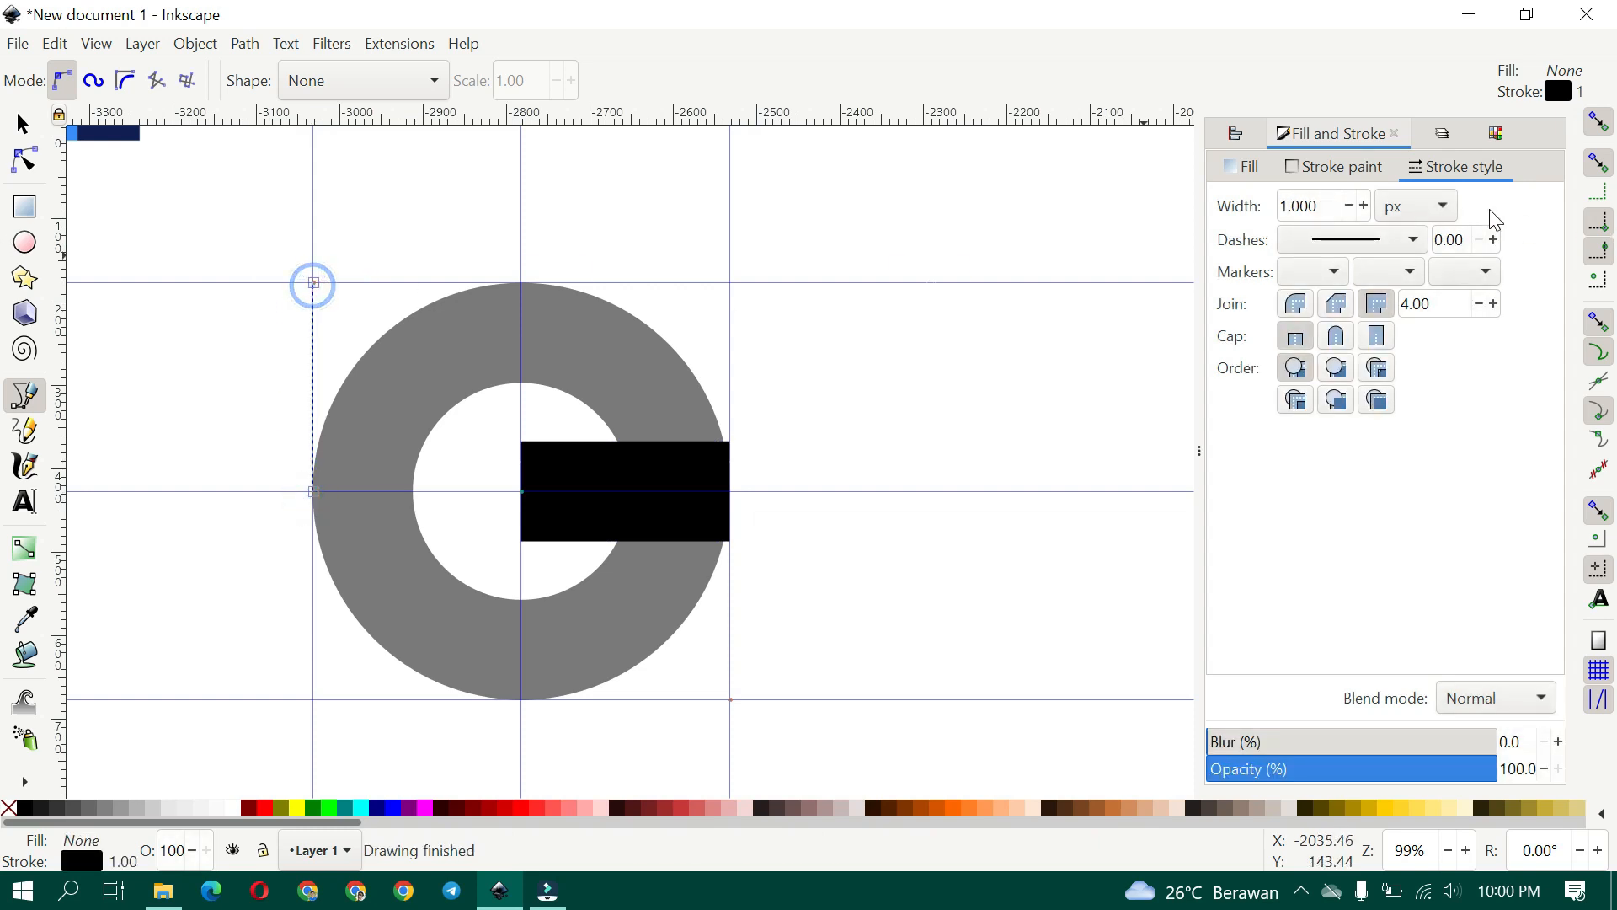
click(1310, 206)
key(ctrl+a)
text(120)
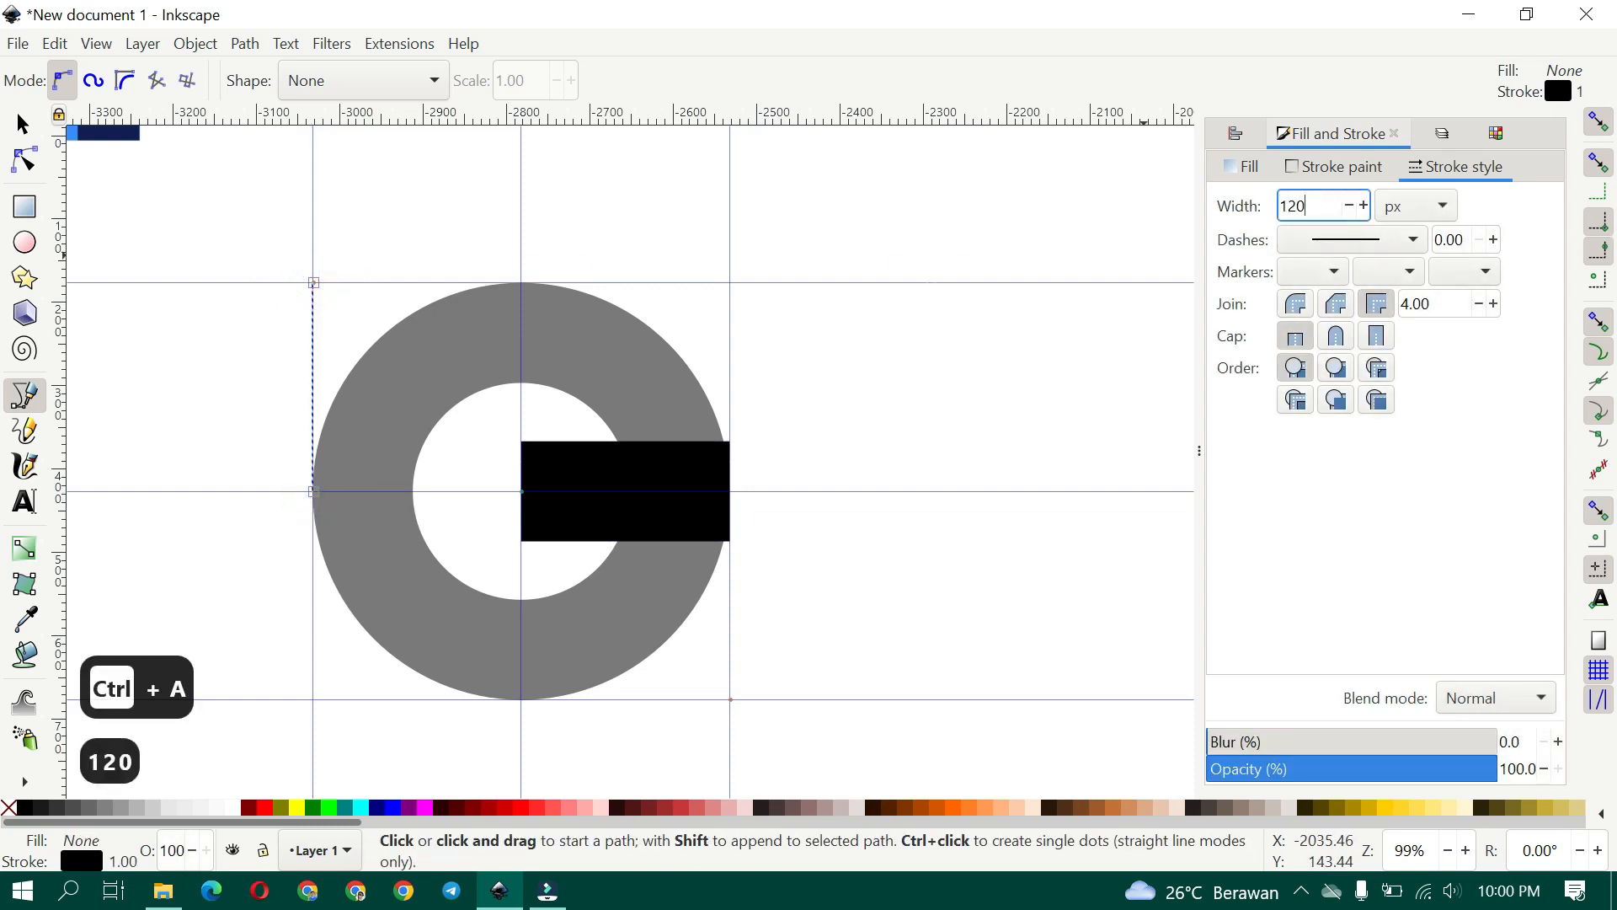
key(Return)
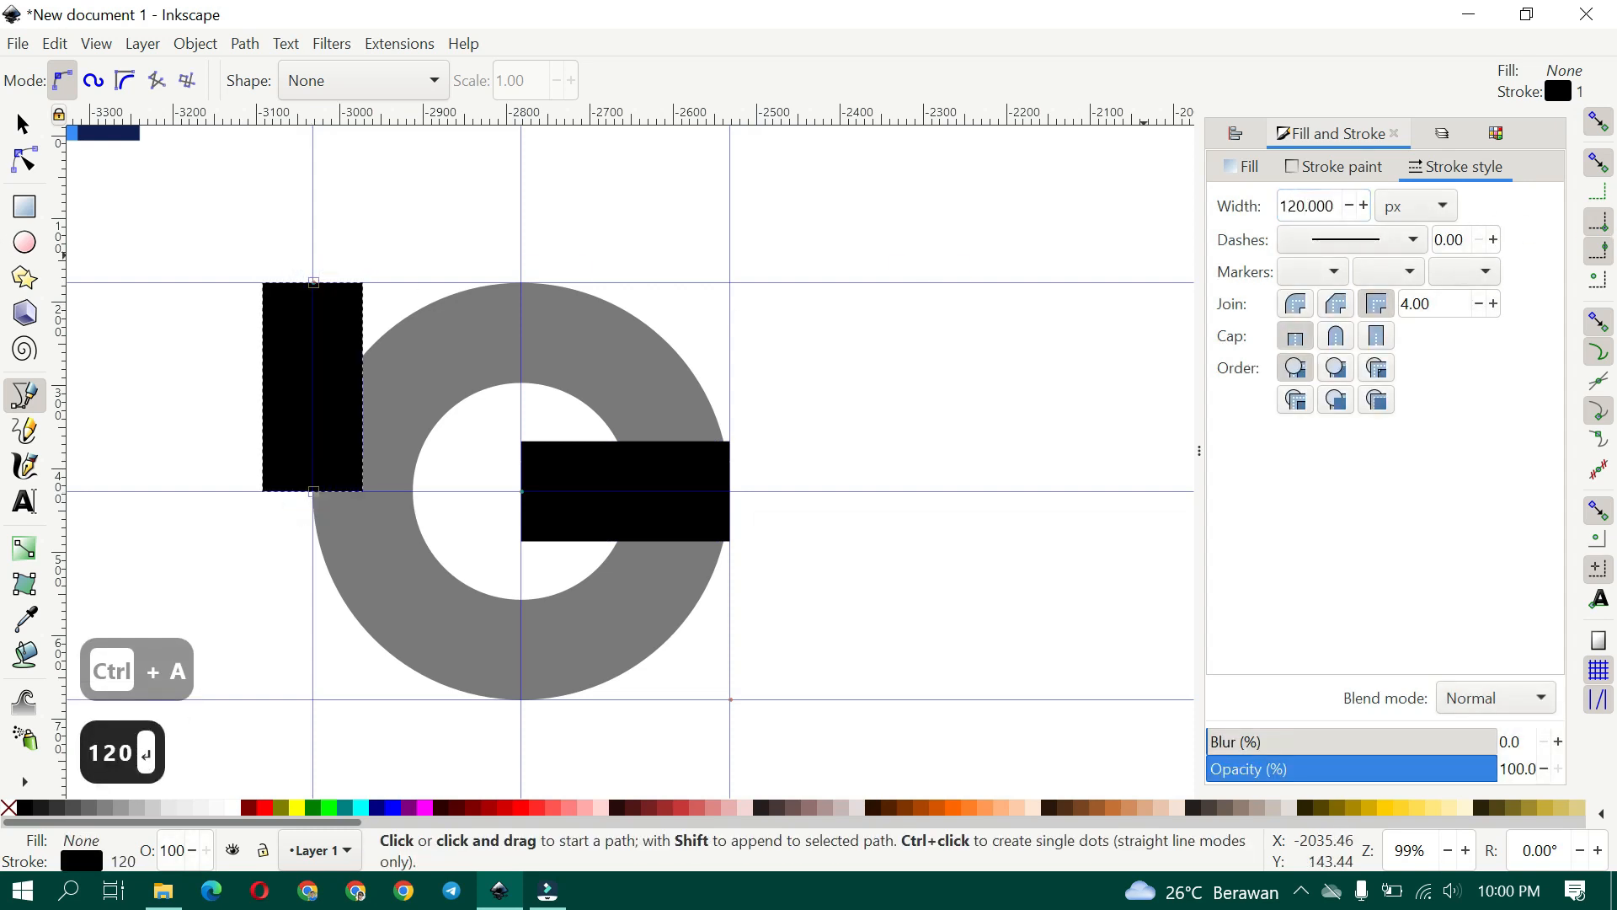
Convert the ring from a circle object to a path for node editing, keeping it centered on the guides
click(23, 124)
drag(520, 419, 571, 395)
click(890, 559)
drag(755, 536, 799, 547)
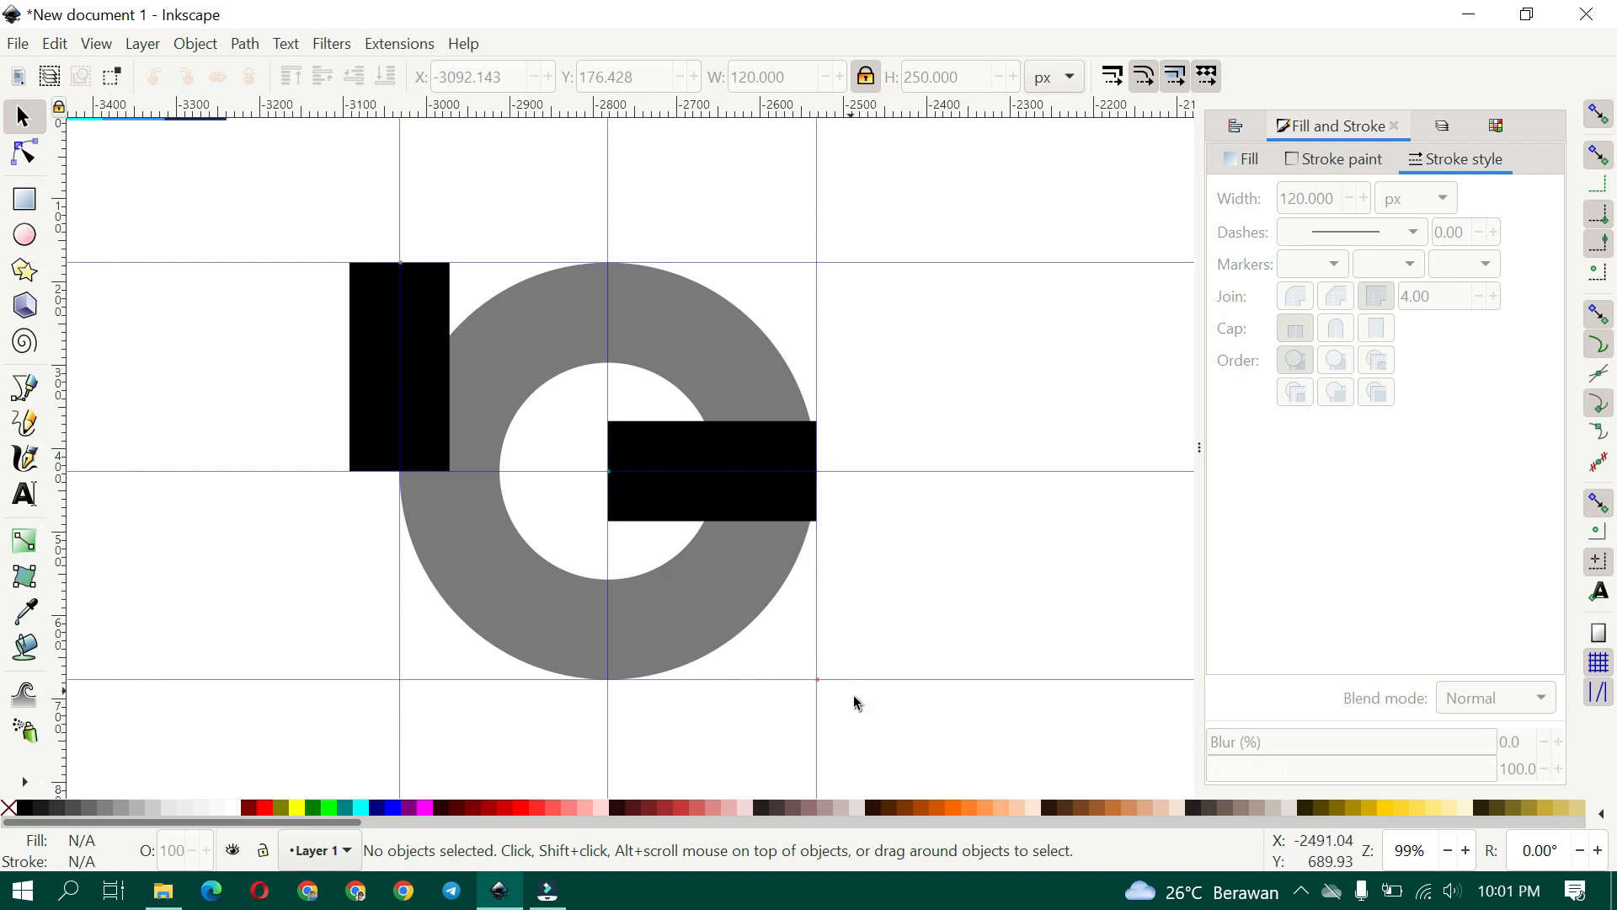
click(700, 586)
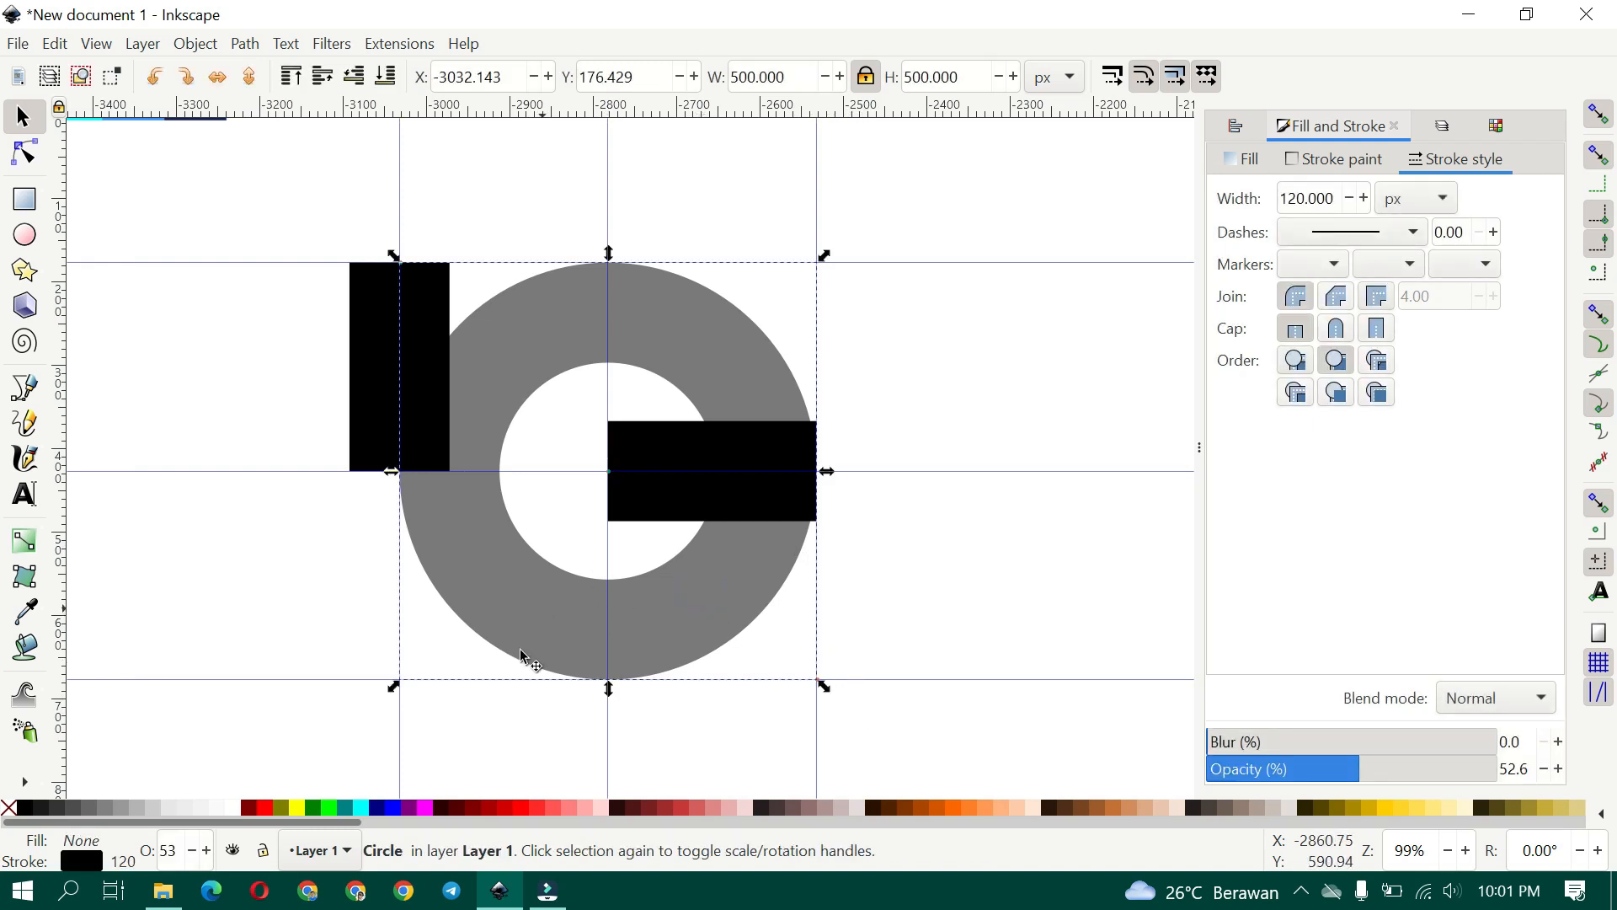
drag(482, 625, 524, 614)
key(ctrl+z)
click(34, 154)
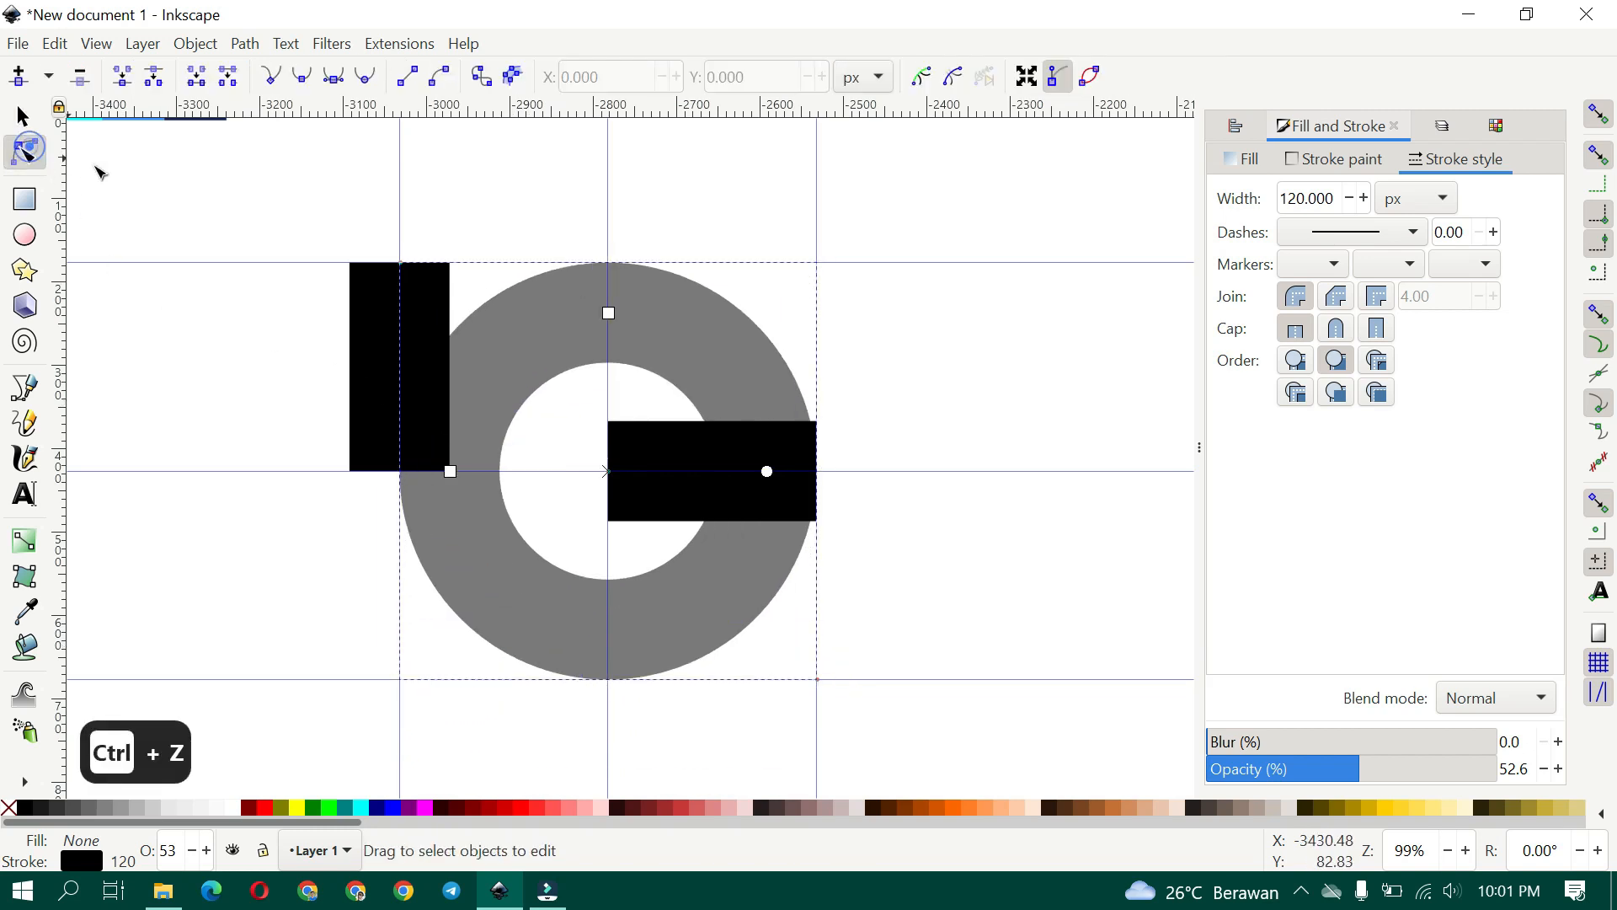
click(243, 44)
click(261, 72)
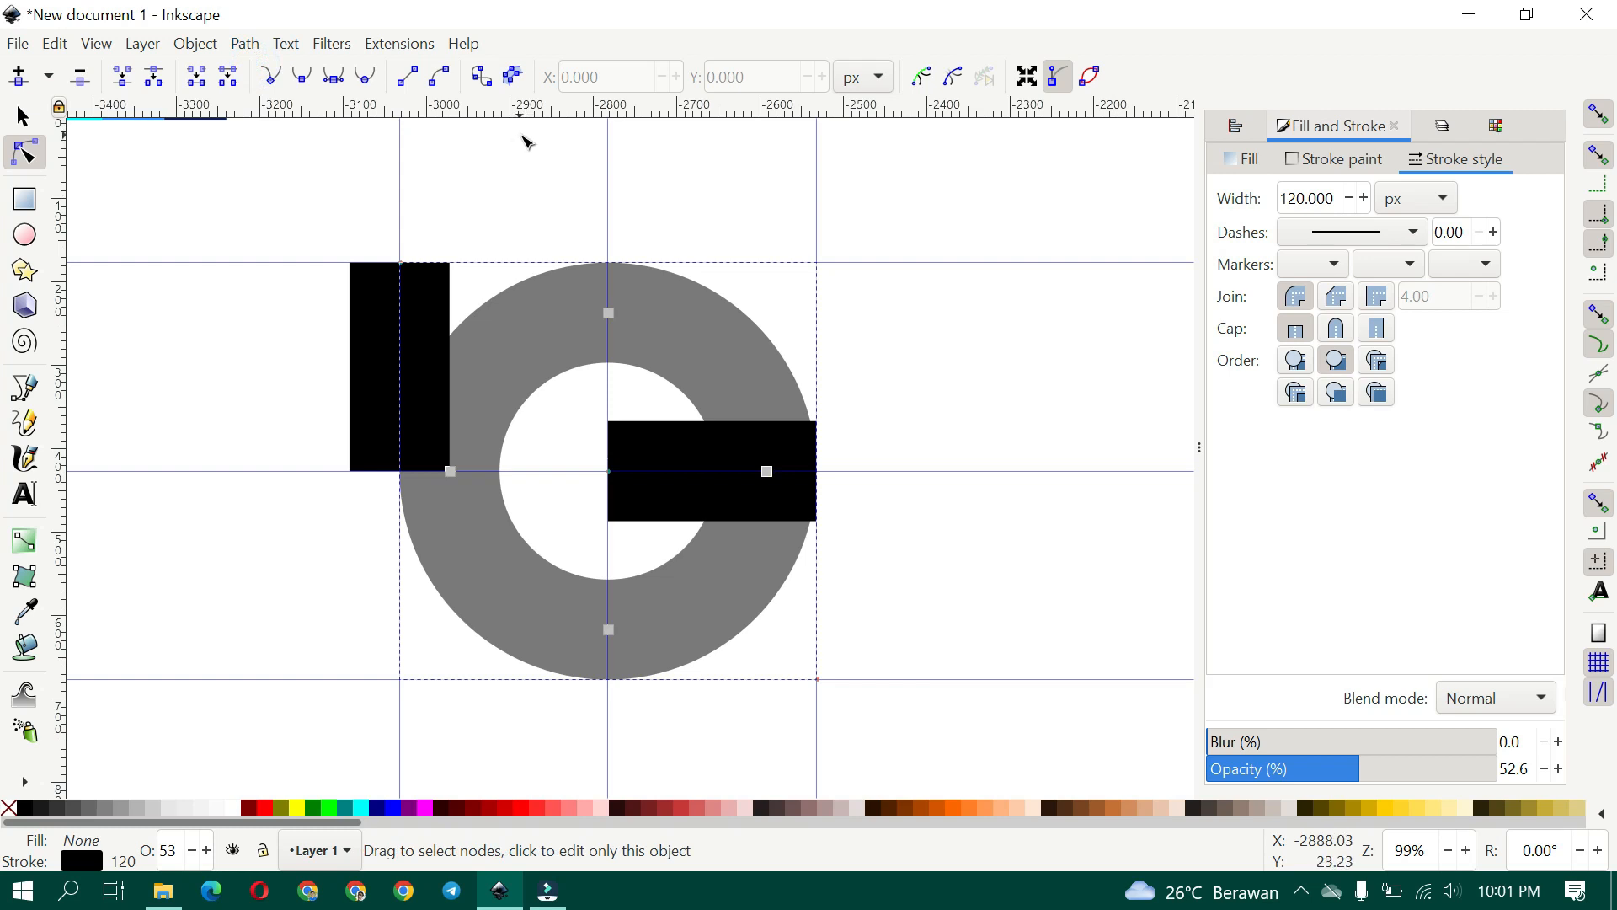
Break the ring path at its four nodes and break it apart into four separate quarter arcs
drag(552, 163, 698, 348)
key(alt+shift+d)
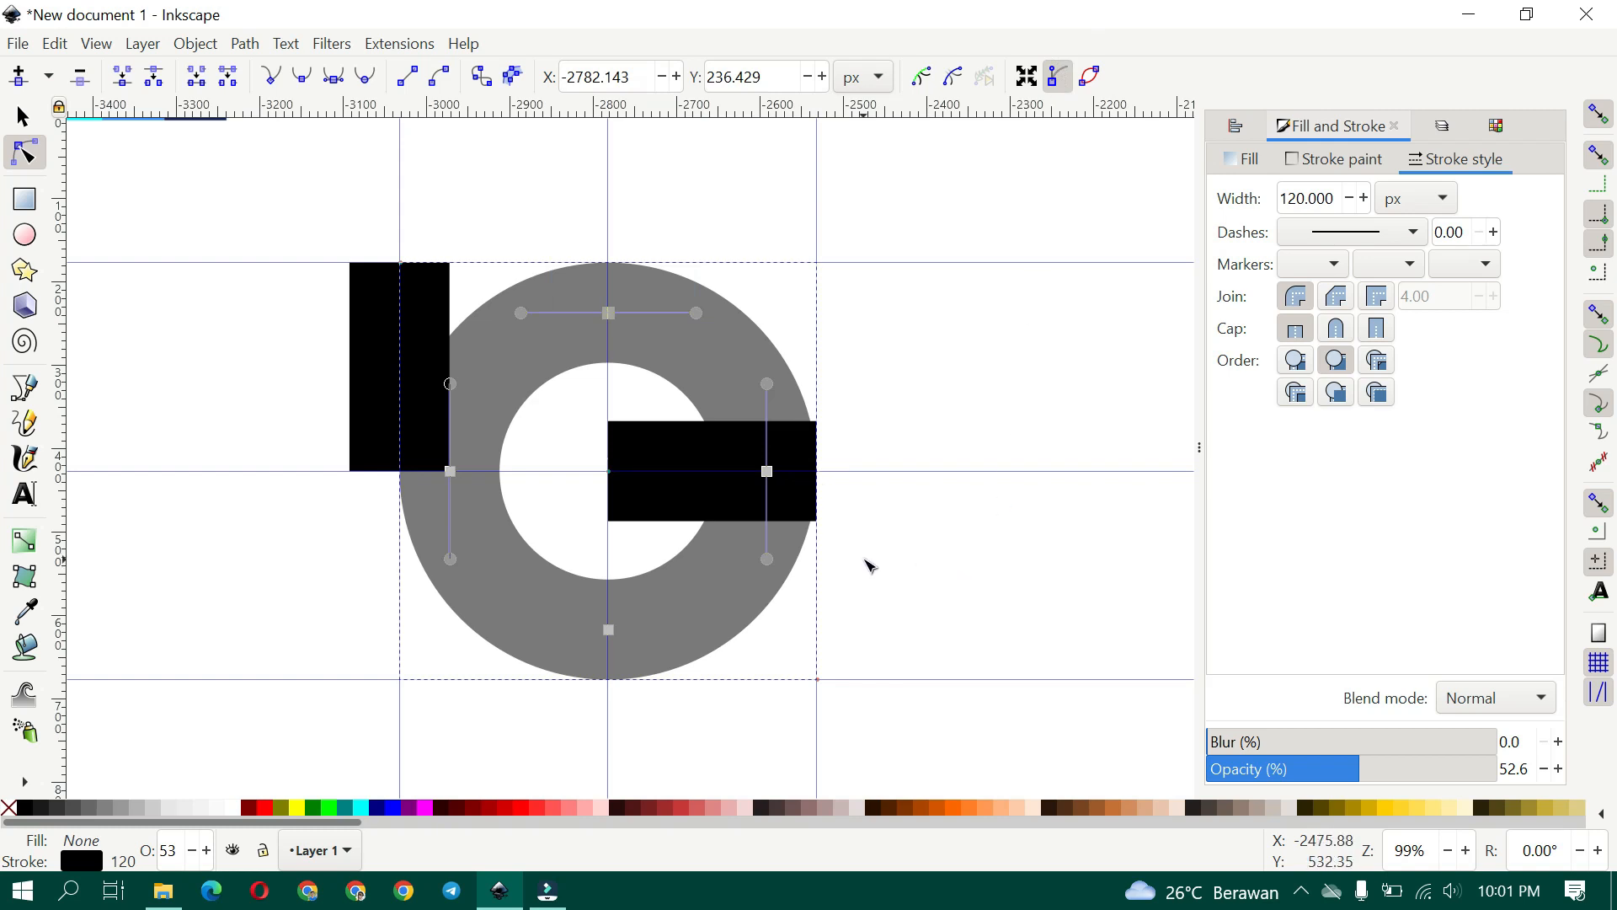
drag(940, 591, 885, 560)
drag(909, 765, 406, 250)
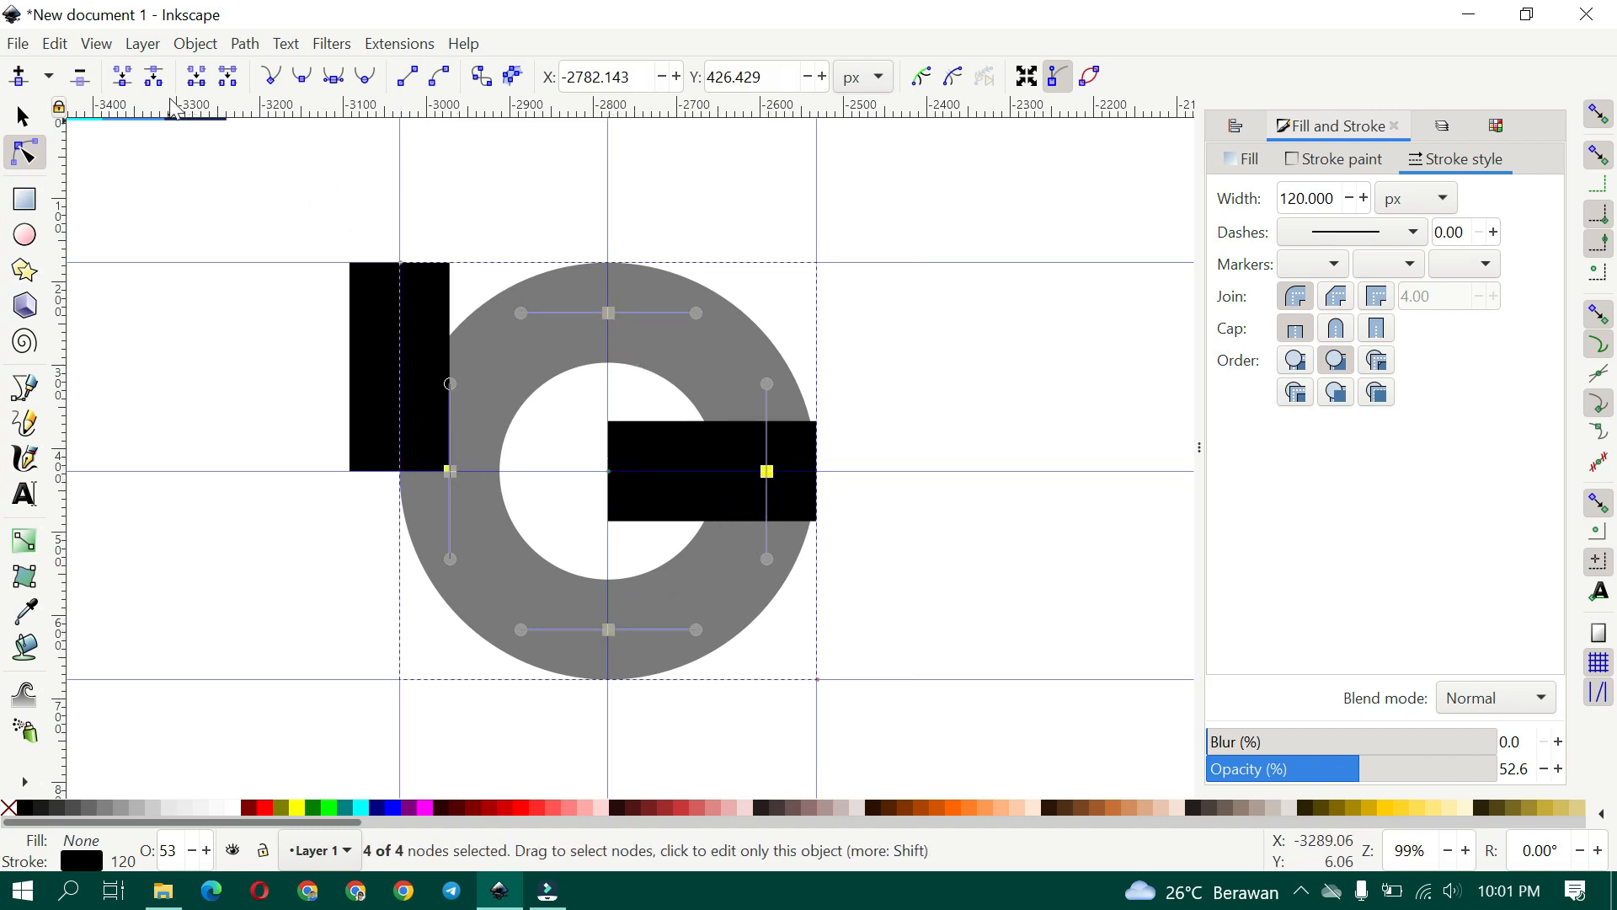
click(245, 43)
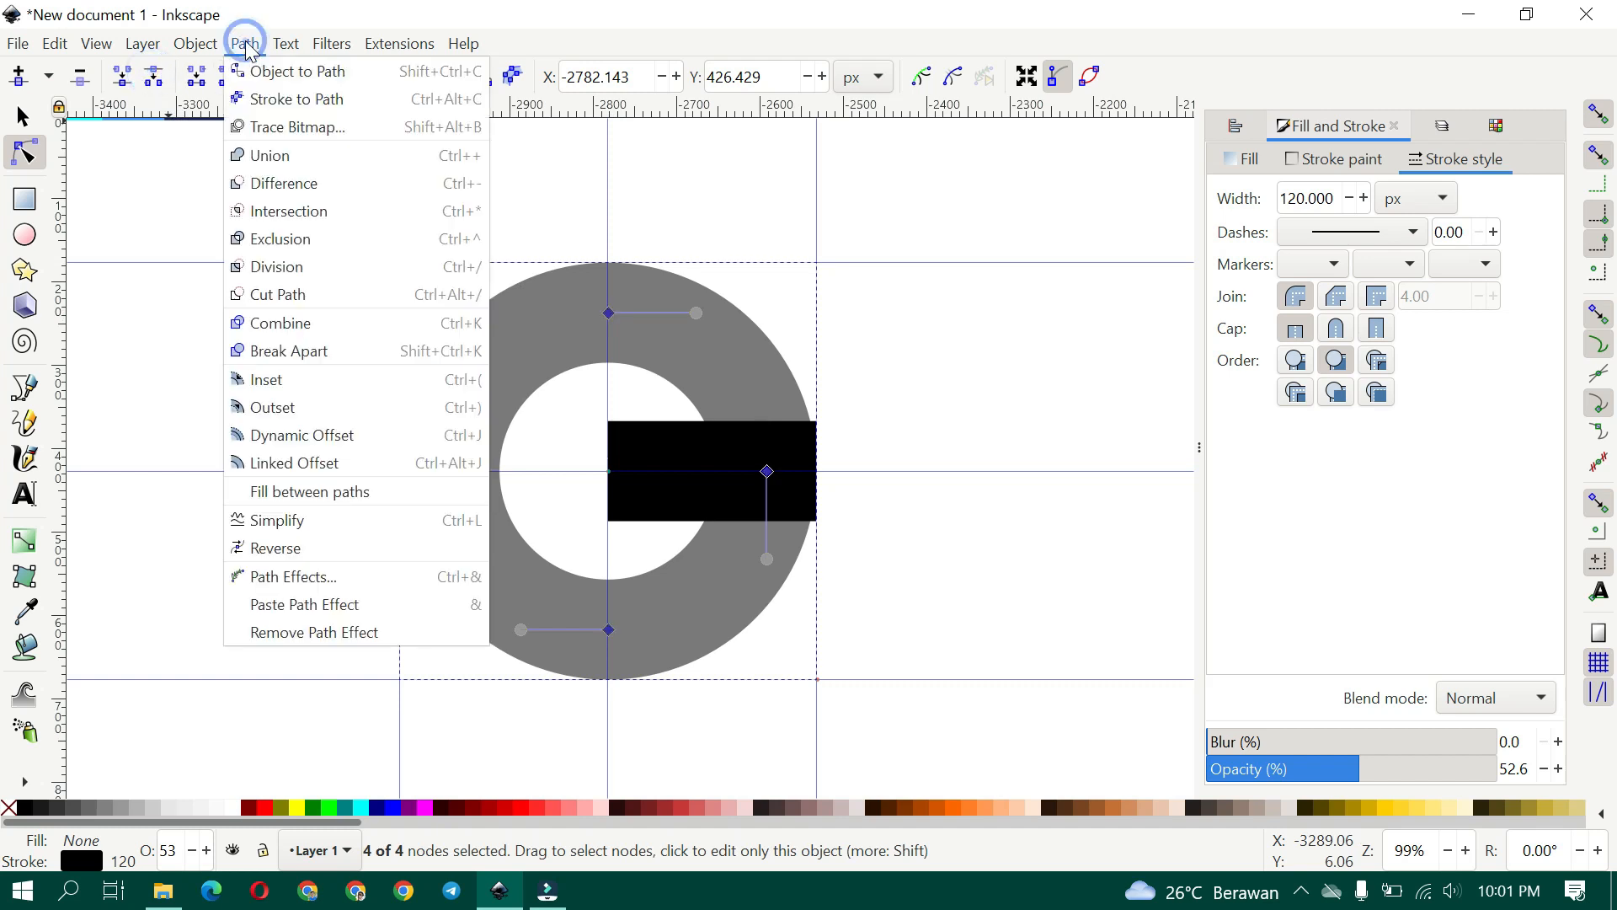
click(295, 350)
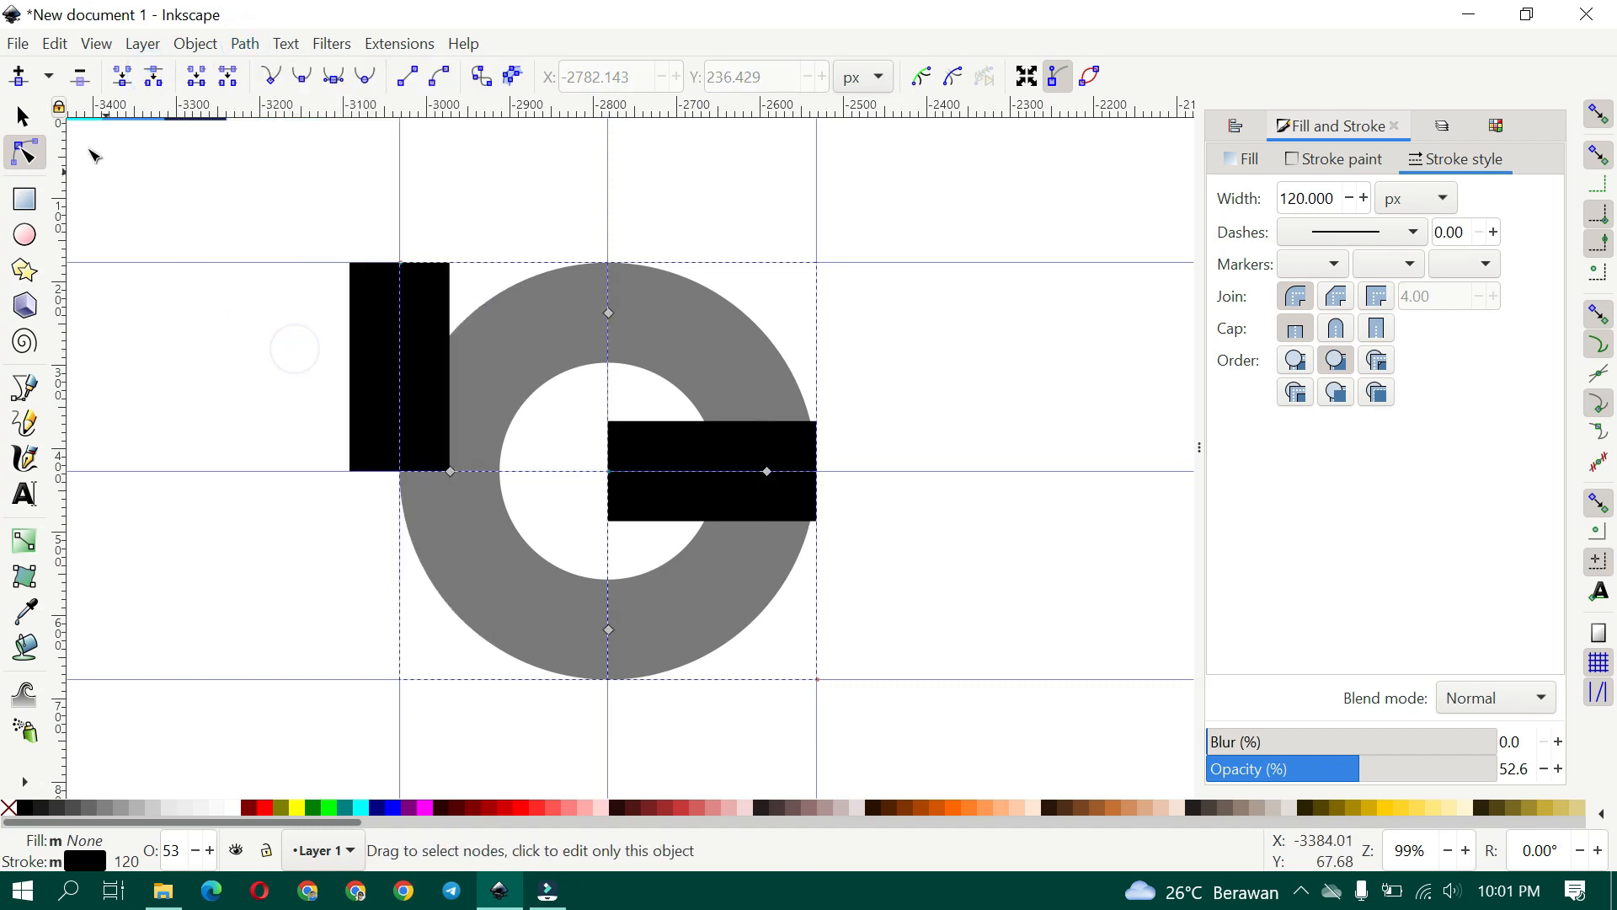
Delete the lower-left and upper-right quarter arcs of the split ring
click(24, 120)
click(281, 527)
click(497, 573)
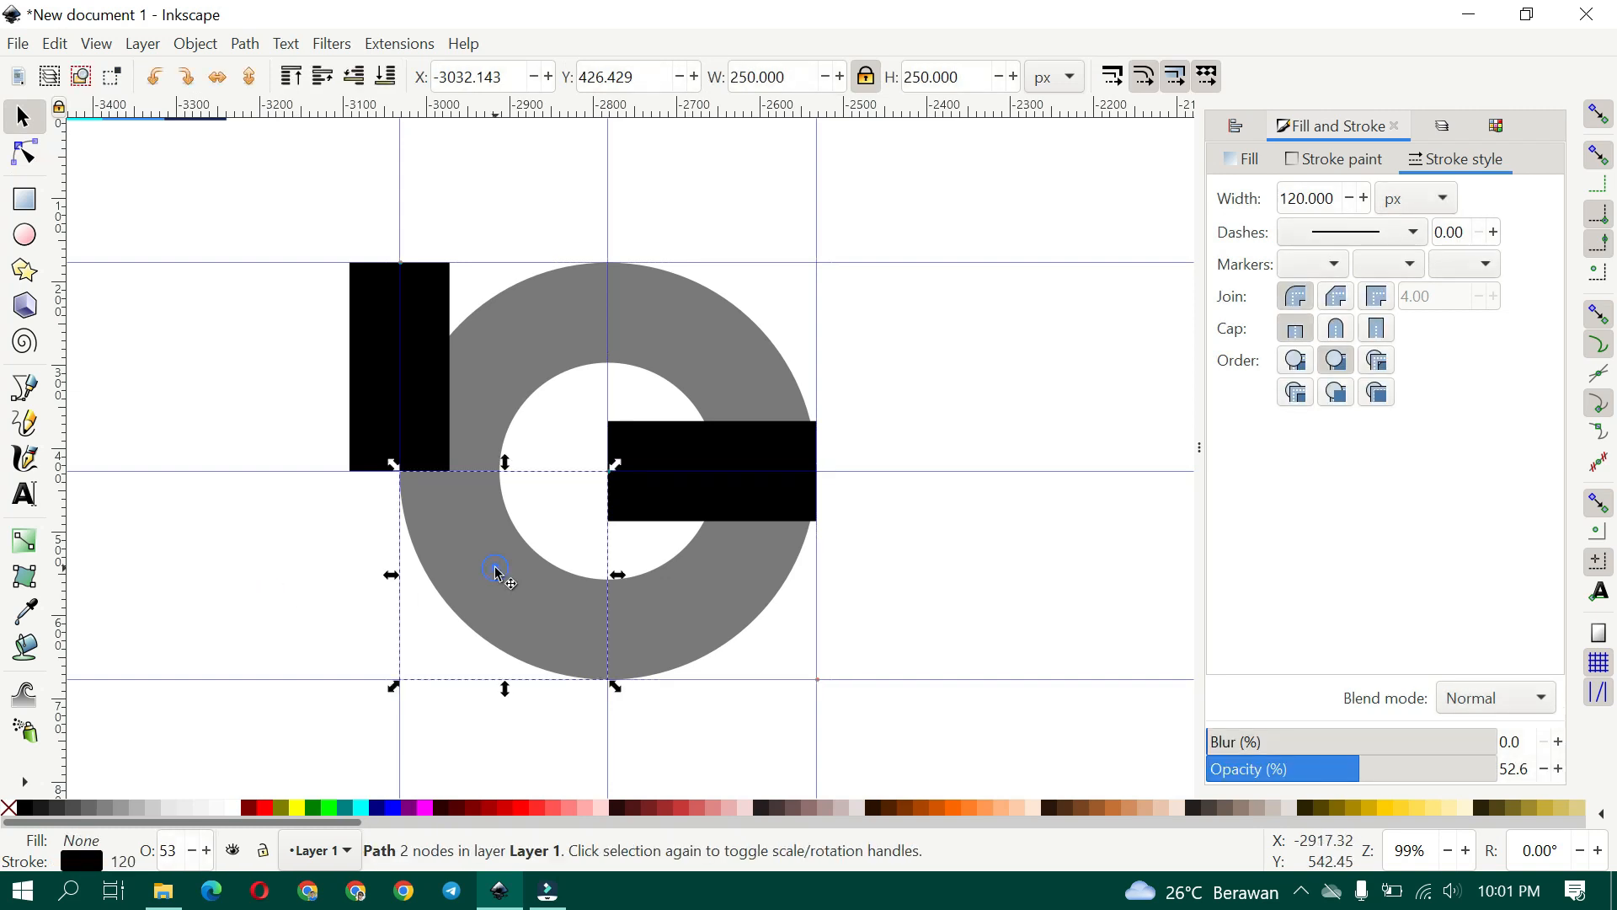
drag(520, 563, 282, 651)
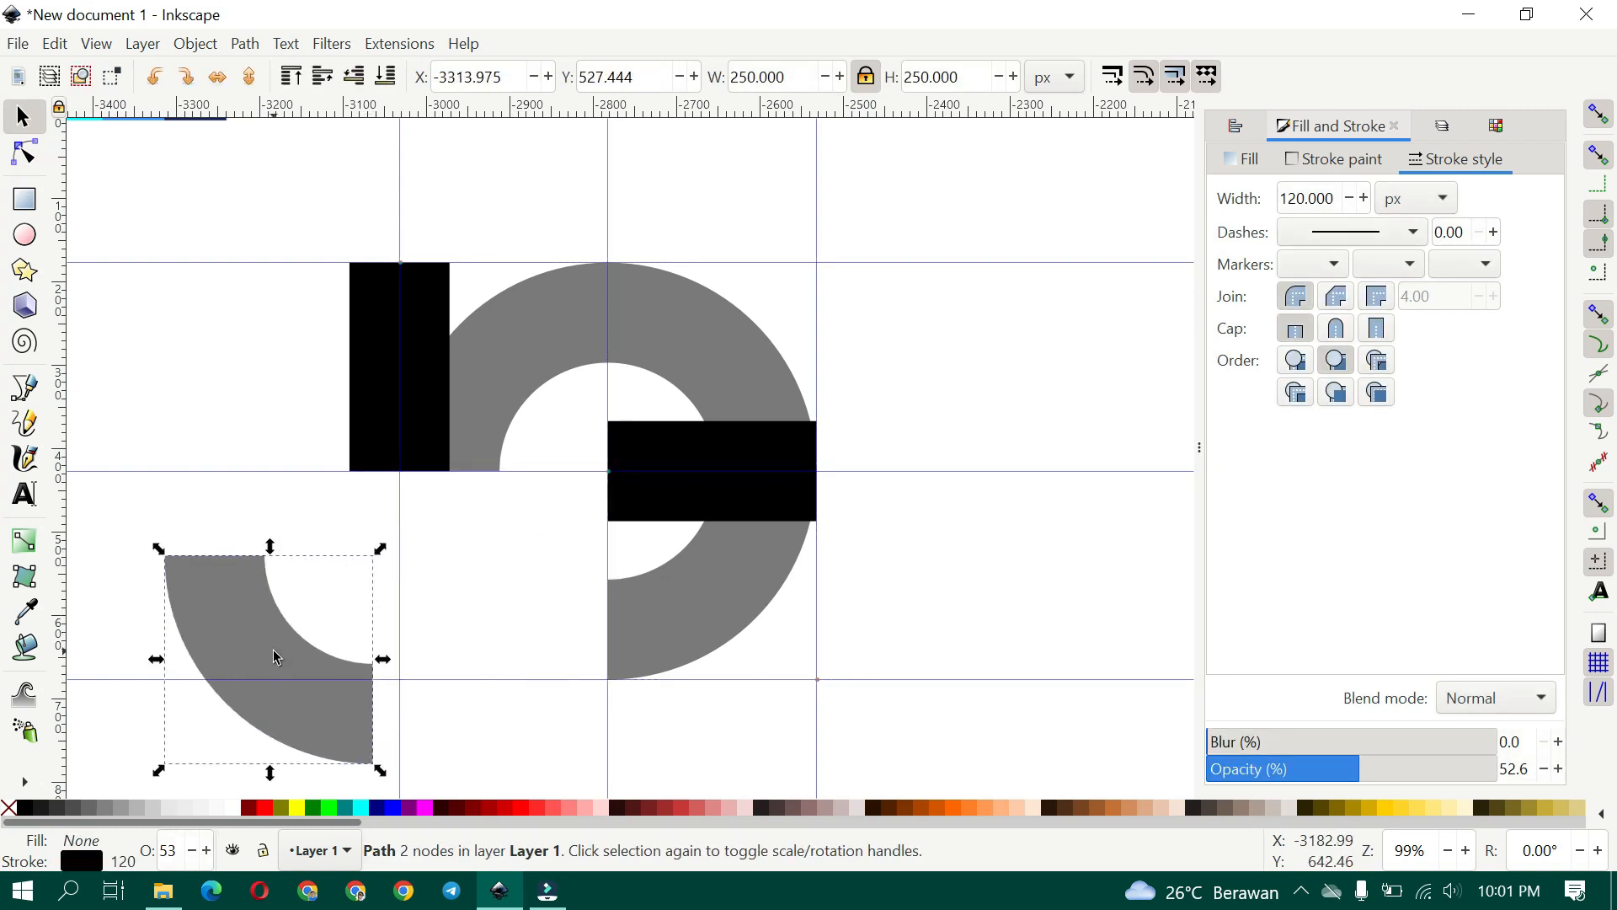
key(Delete)
click(716, 360)
drag(730, 350, 1005, 253)
key(Delete)
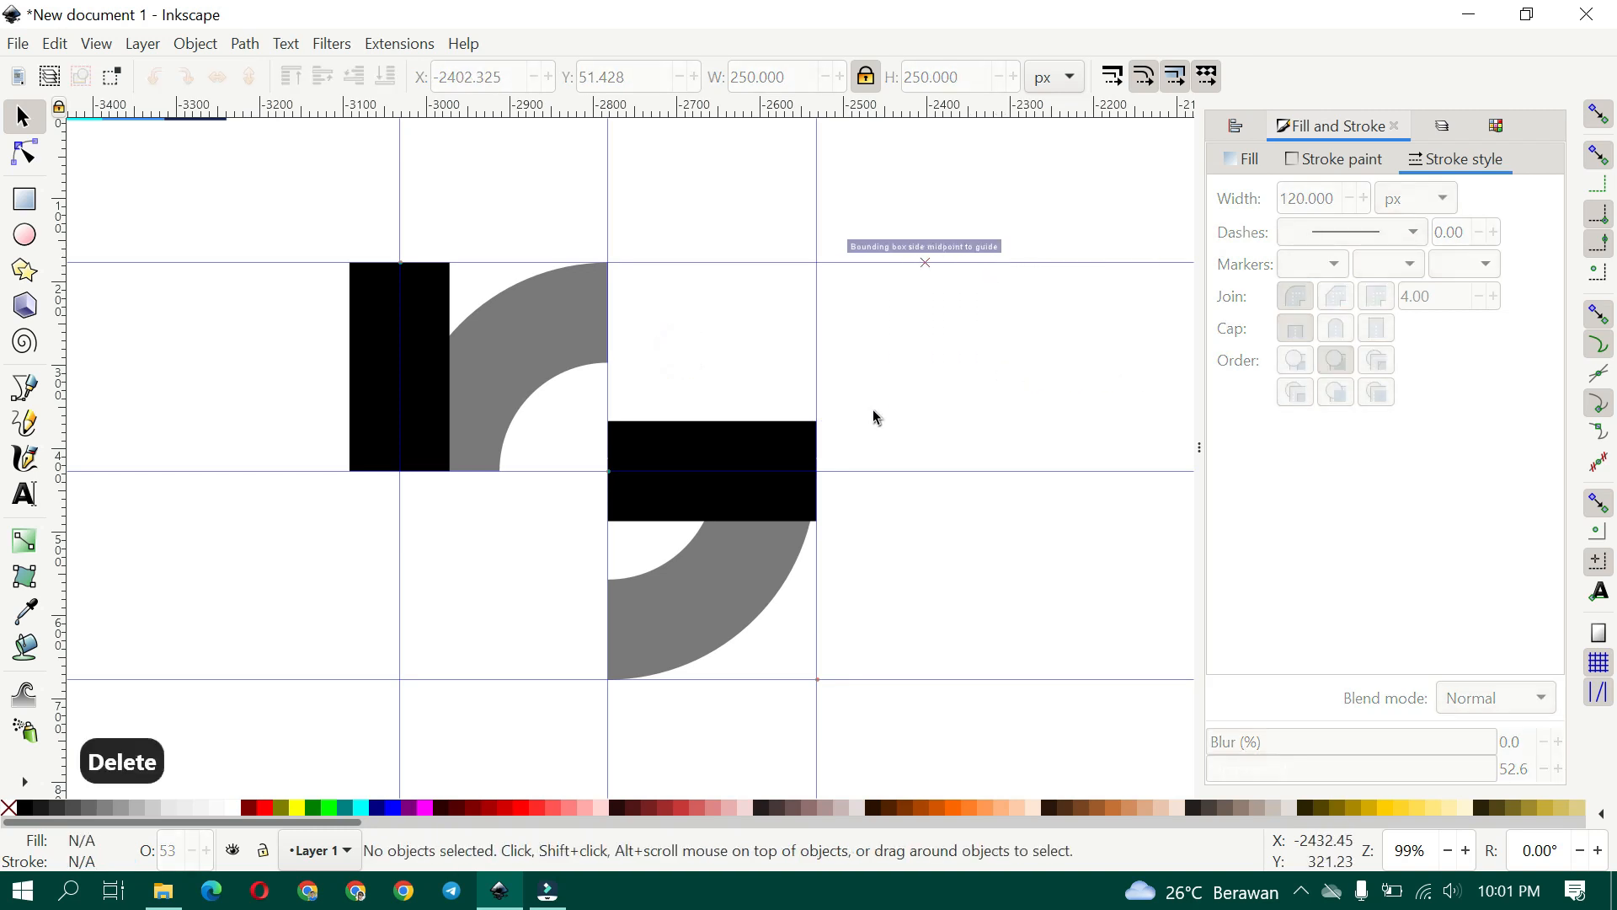
Align the left edge of the vertical bar with the left edge of the upper-left arc, relative to the last selected object
click(426, 291)
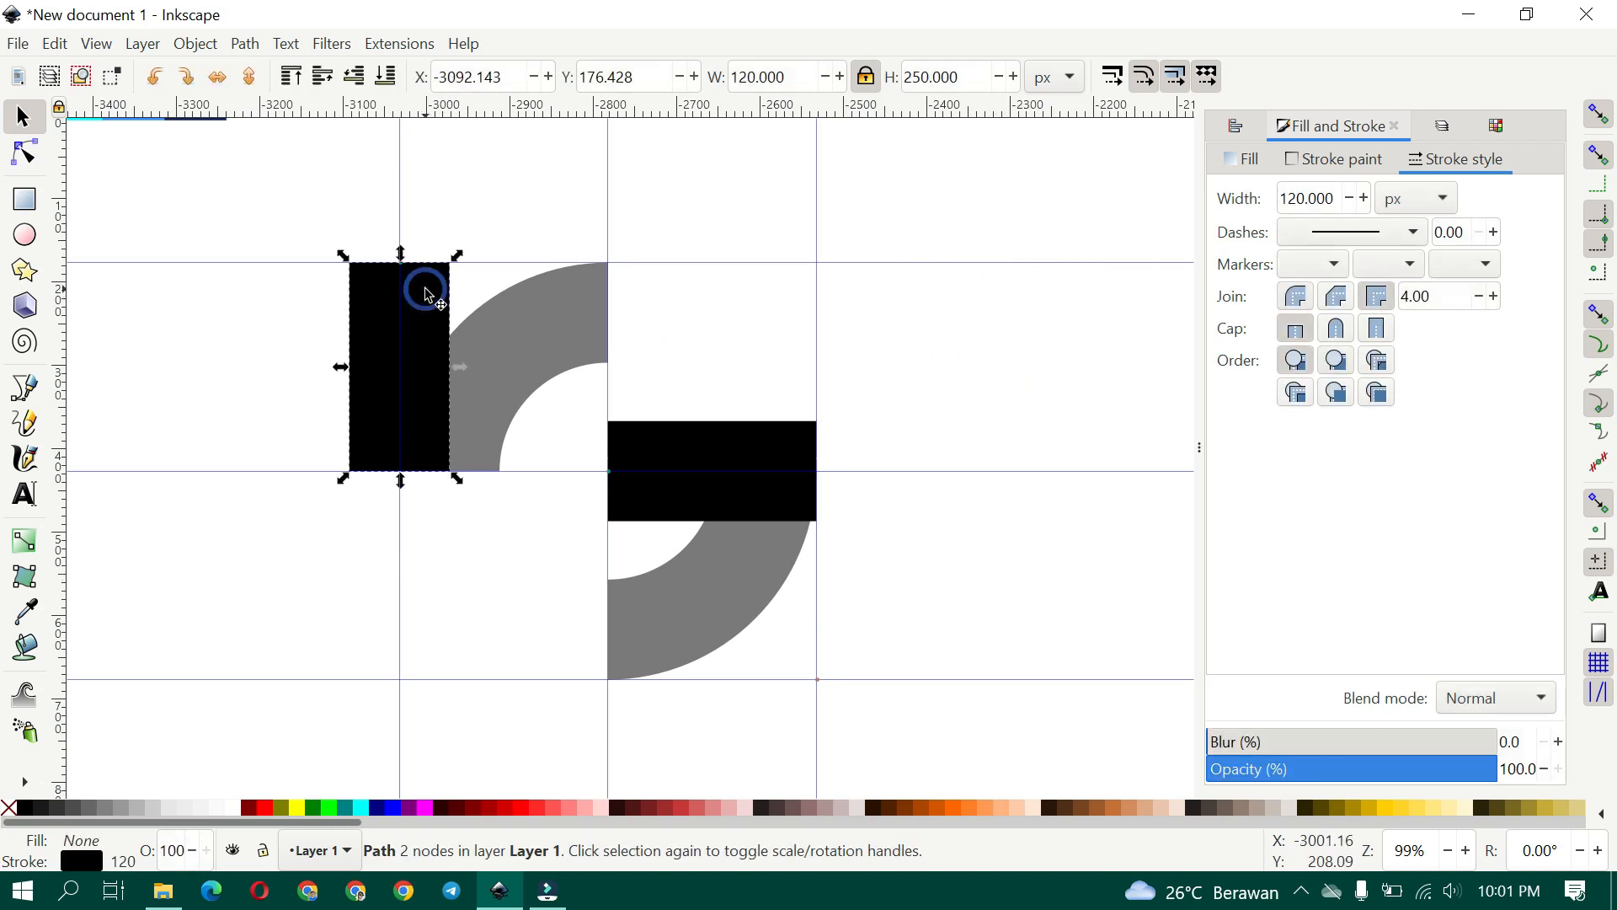
shift+click(526, 341)
key(ctrl+shift+a)
click(1400, 216)
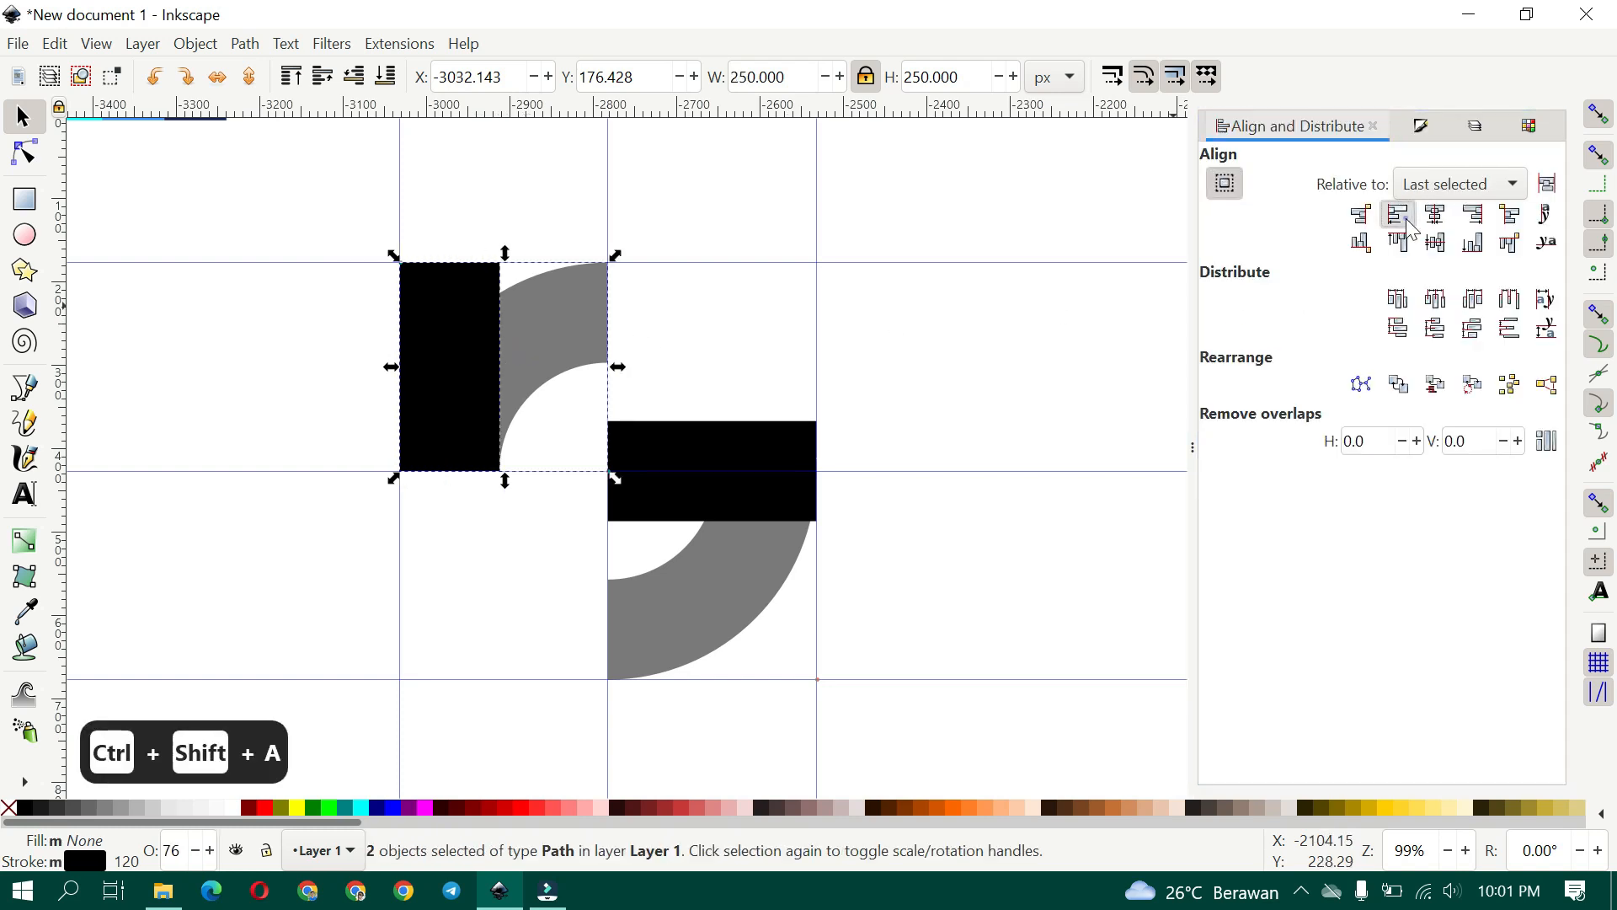
click(996, 510)
Convert the strokes of both bars and both remaining arcs to filled paths
drag(910, 731, 307, 205)
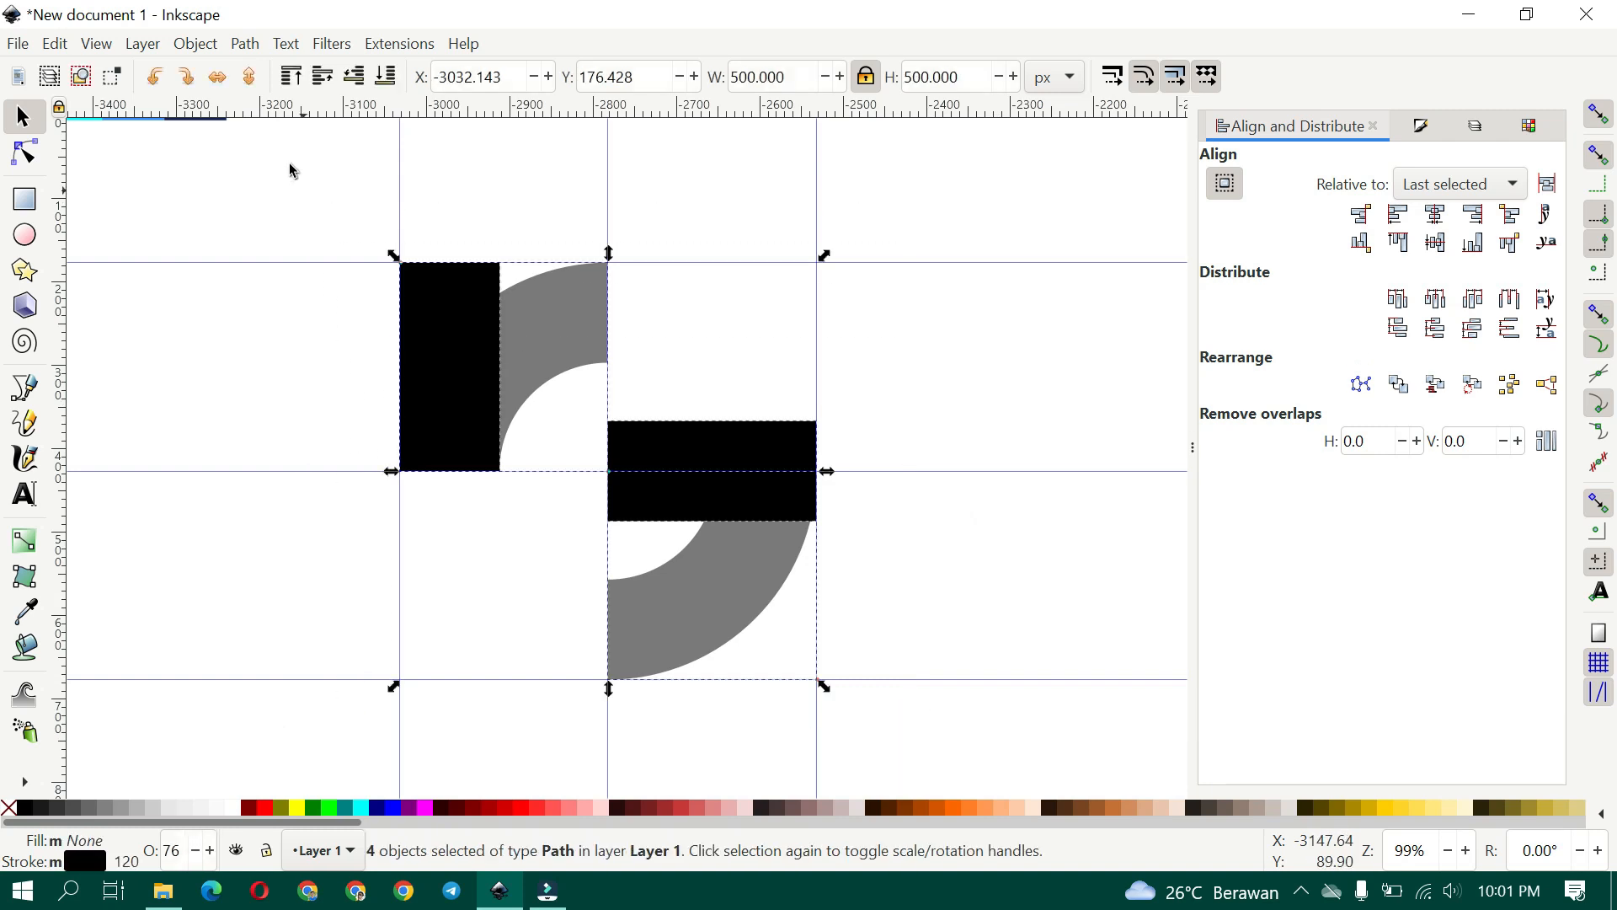
click(245, 47)
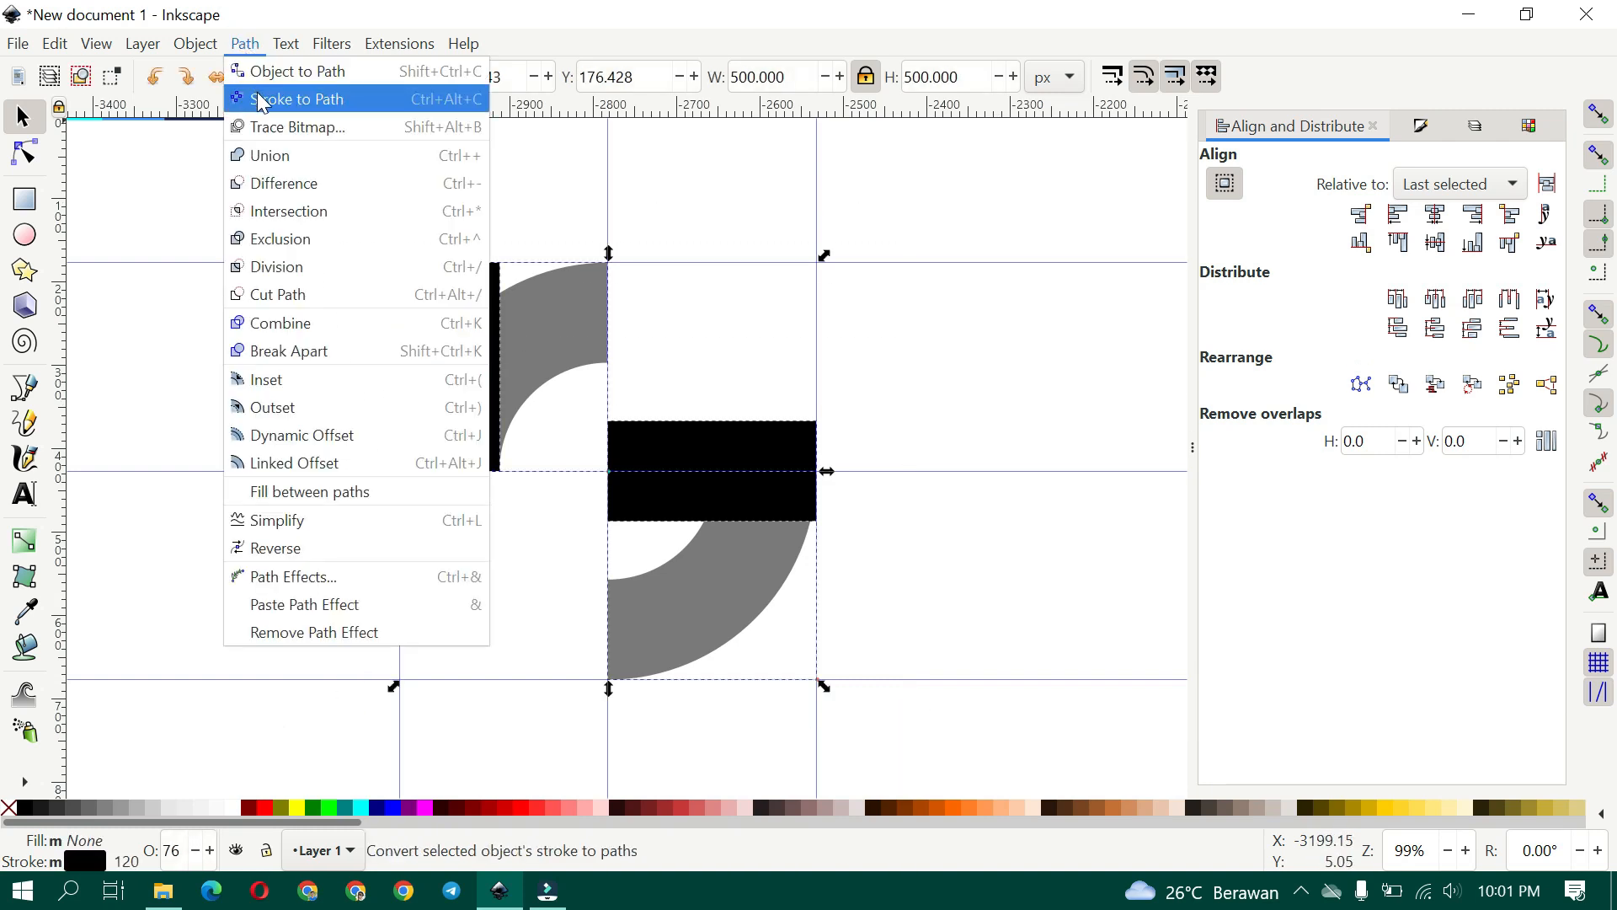
click(27, 153)
click(26, 151)
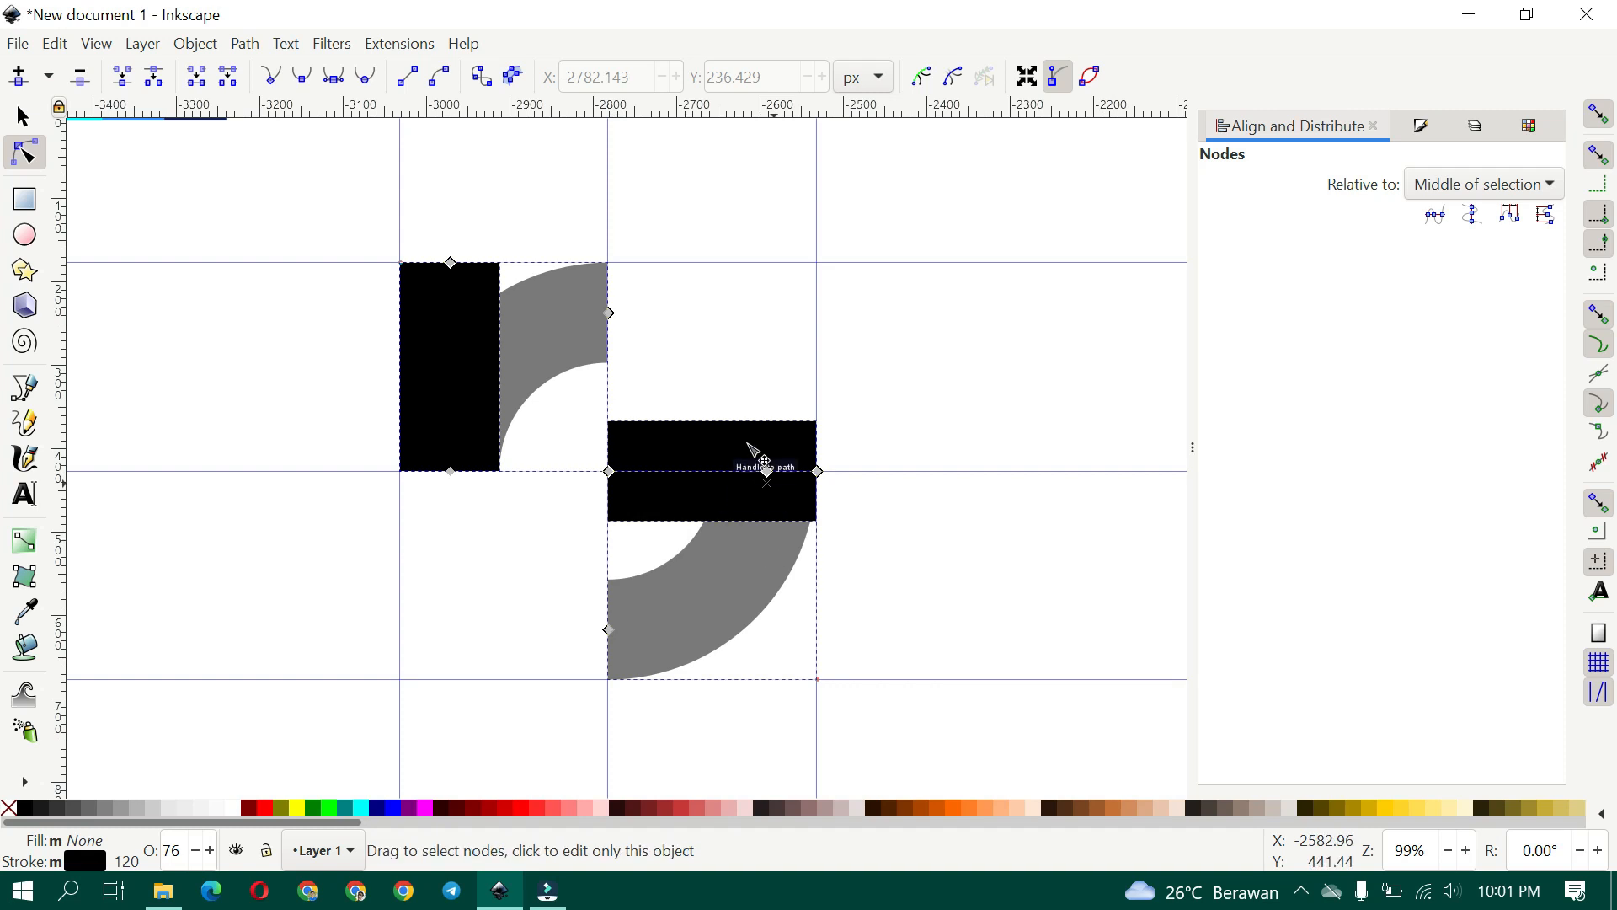
click(246, 44)
click(255, 100)
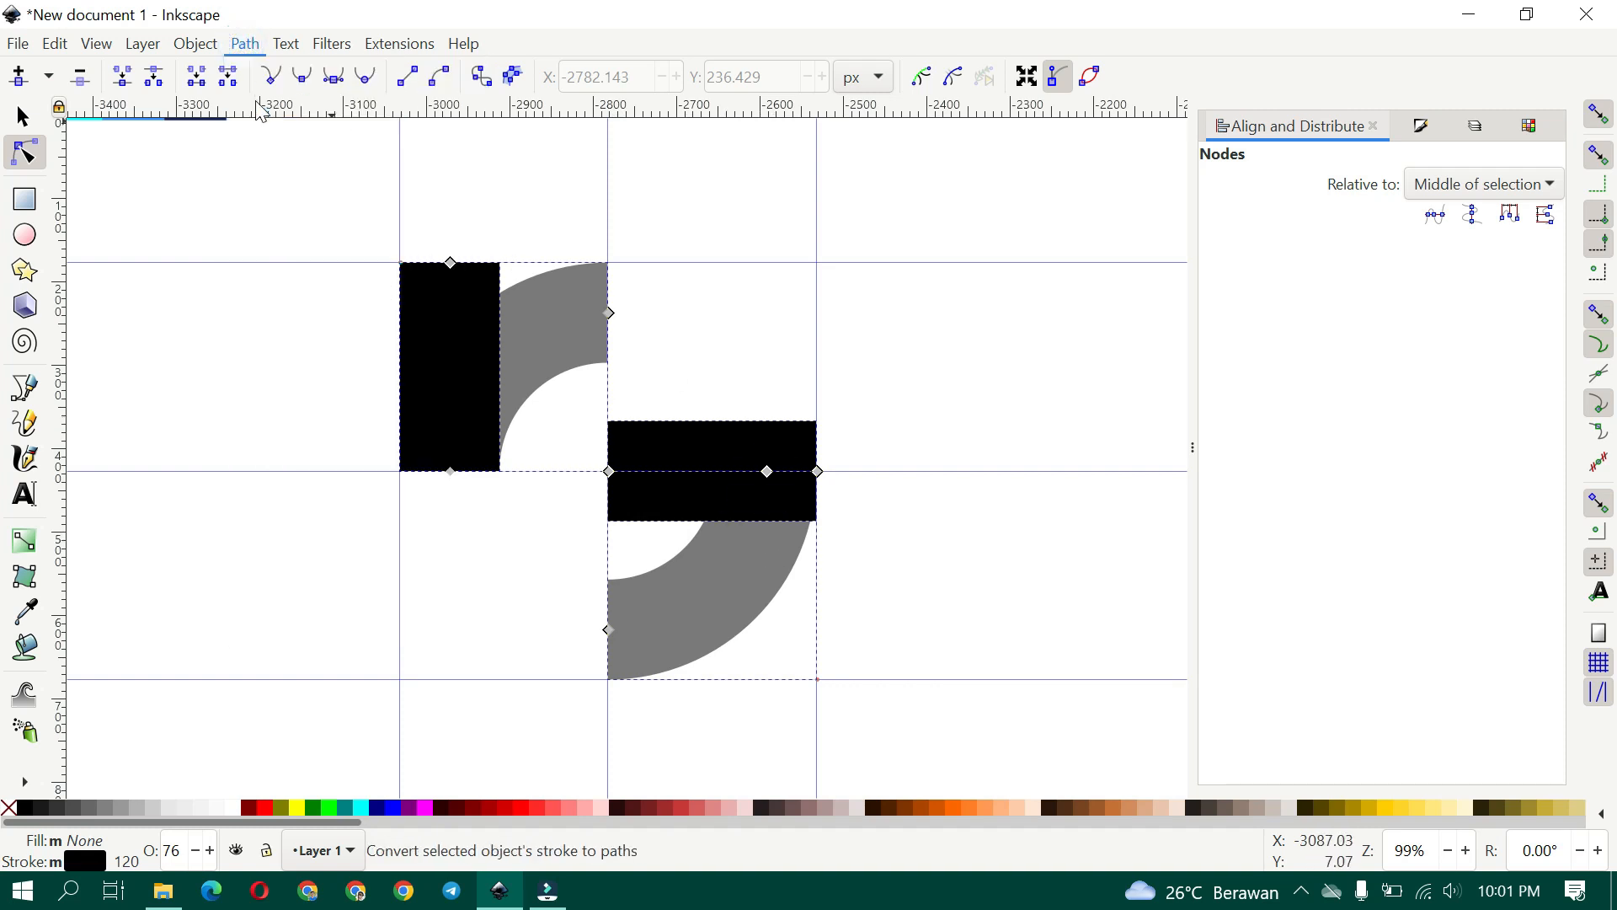
click(903, 562)
click(769, 488)
key(ctrl+shift+c)
Set the horizontal bar's opacity to about 80% and fill it with blue #0000FF
scroll(840, 507, up, 2)
drag(874, 612, 770, 376)
click(22, 116)
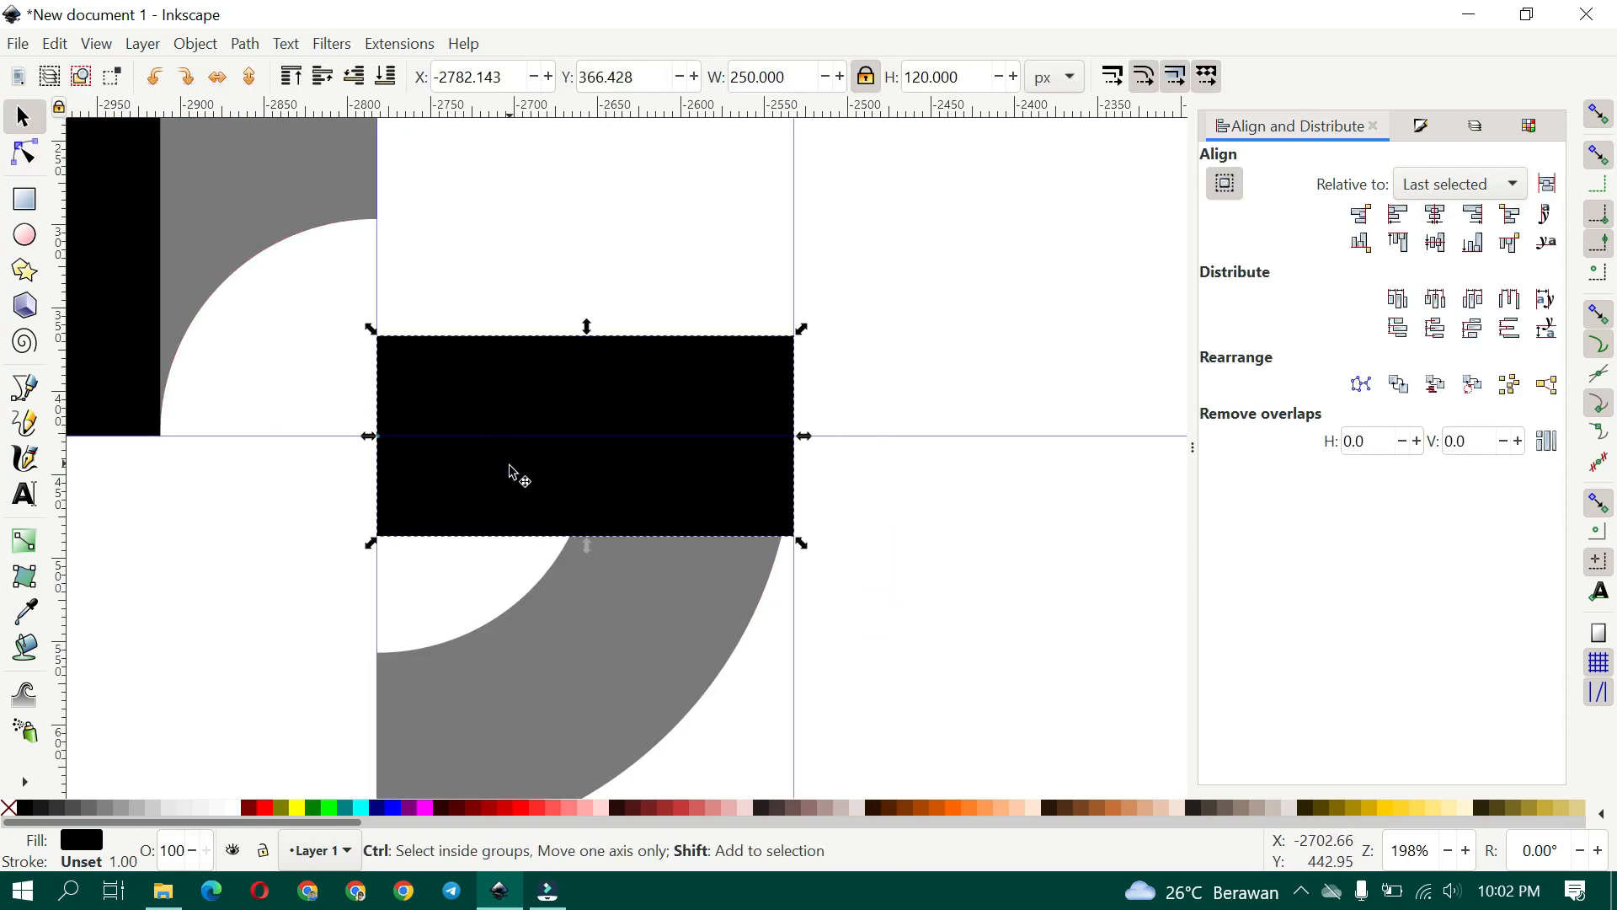
key(ctrl+shift+f)
click(1438, 768)
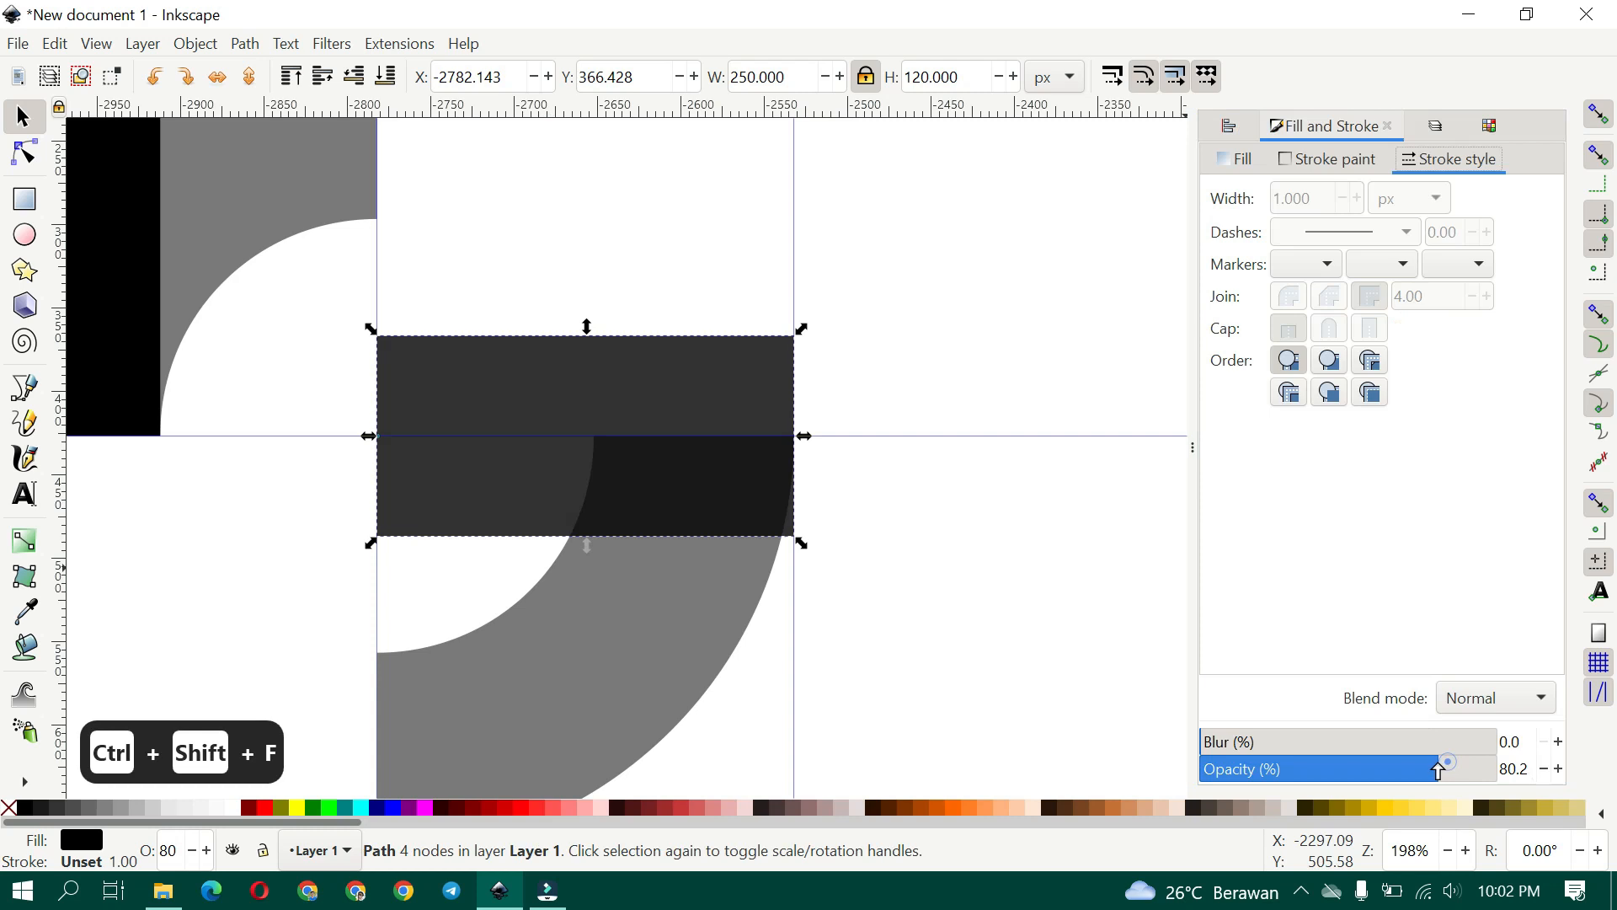
click(396, 809)
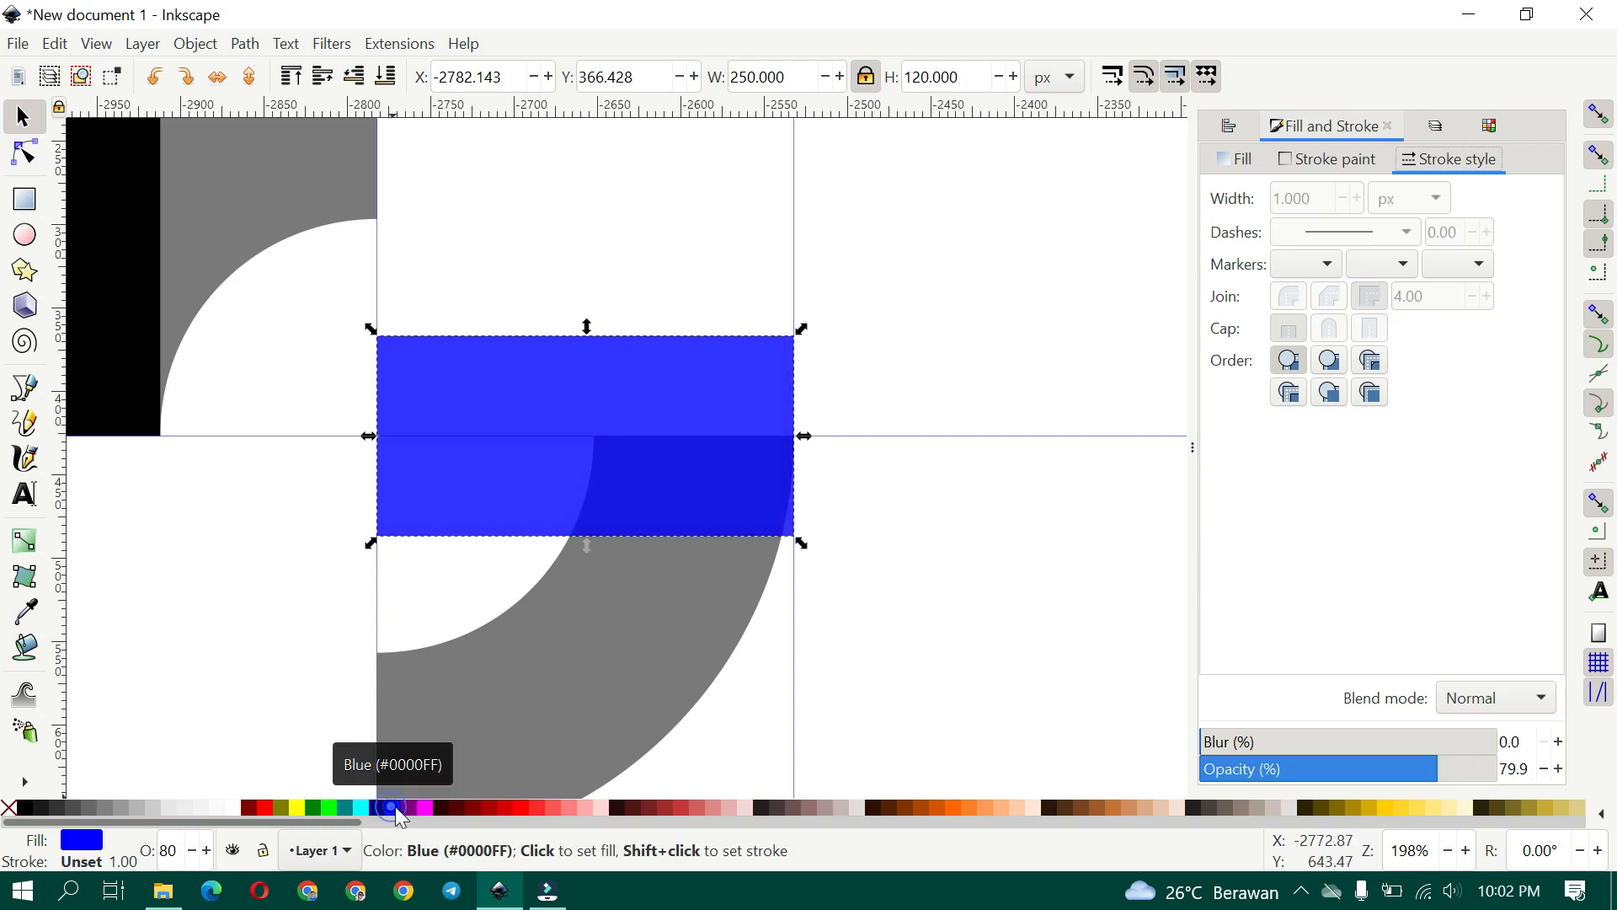
Insert a node midway along the horizontal bar's right edge and shift its lower-right corner node 20 px left
click(25, 155)
drag(890, 607, 722, 259)
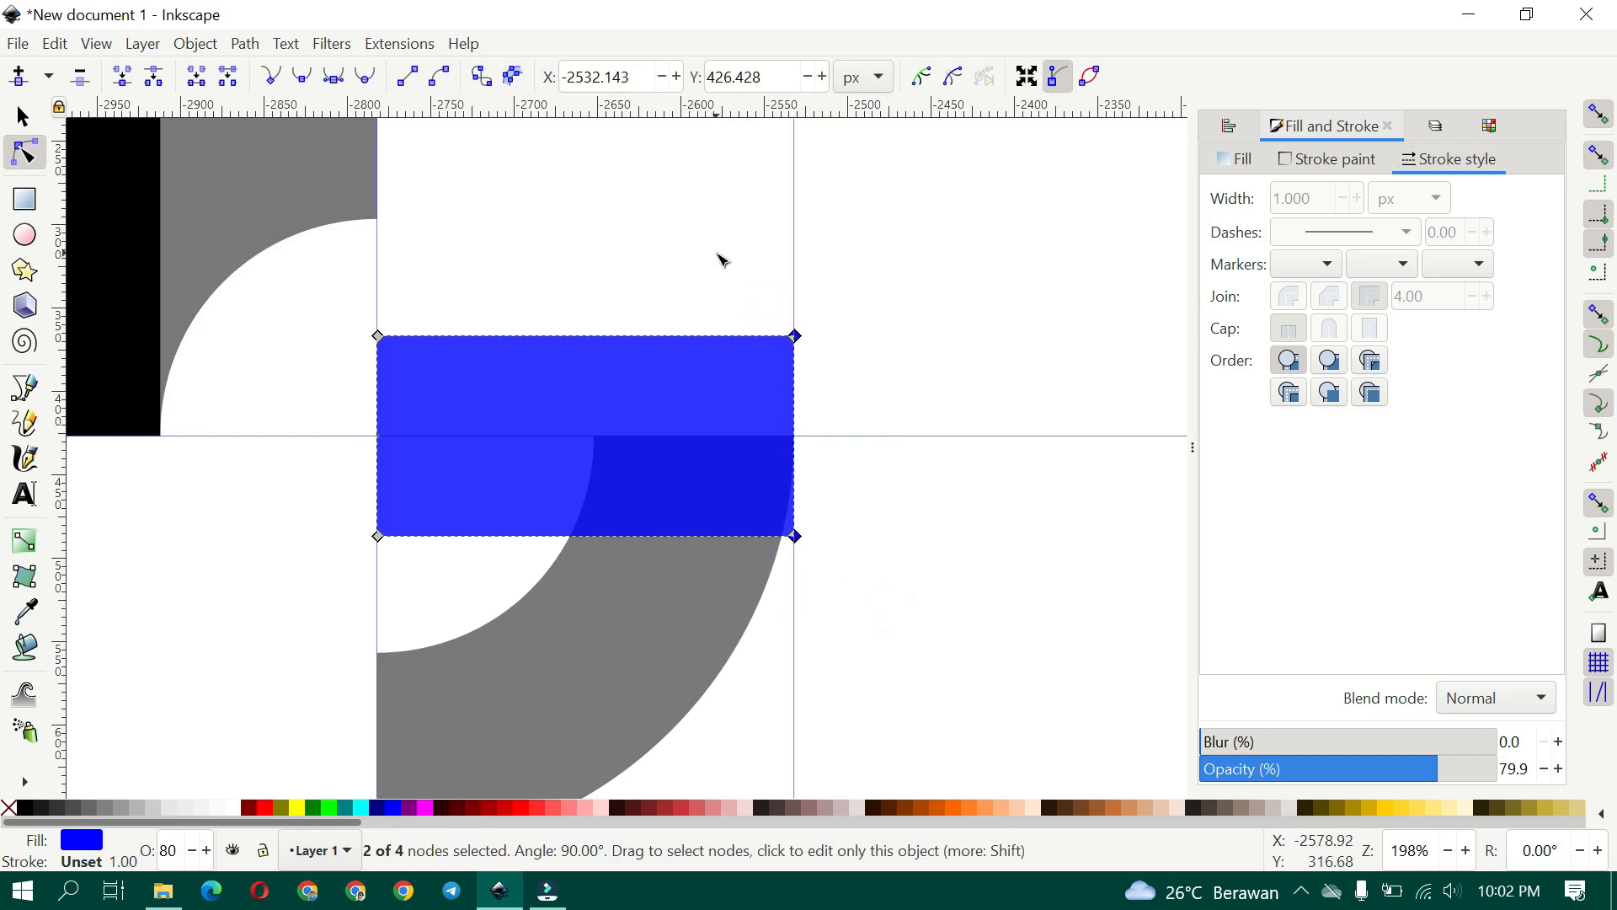
click(18, 76)
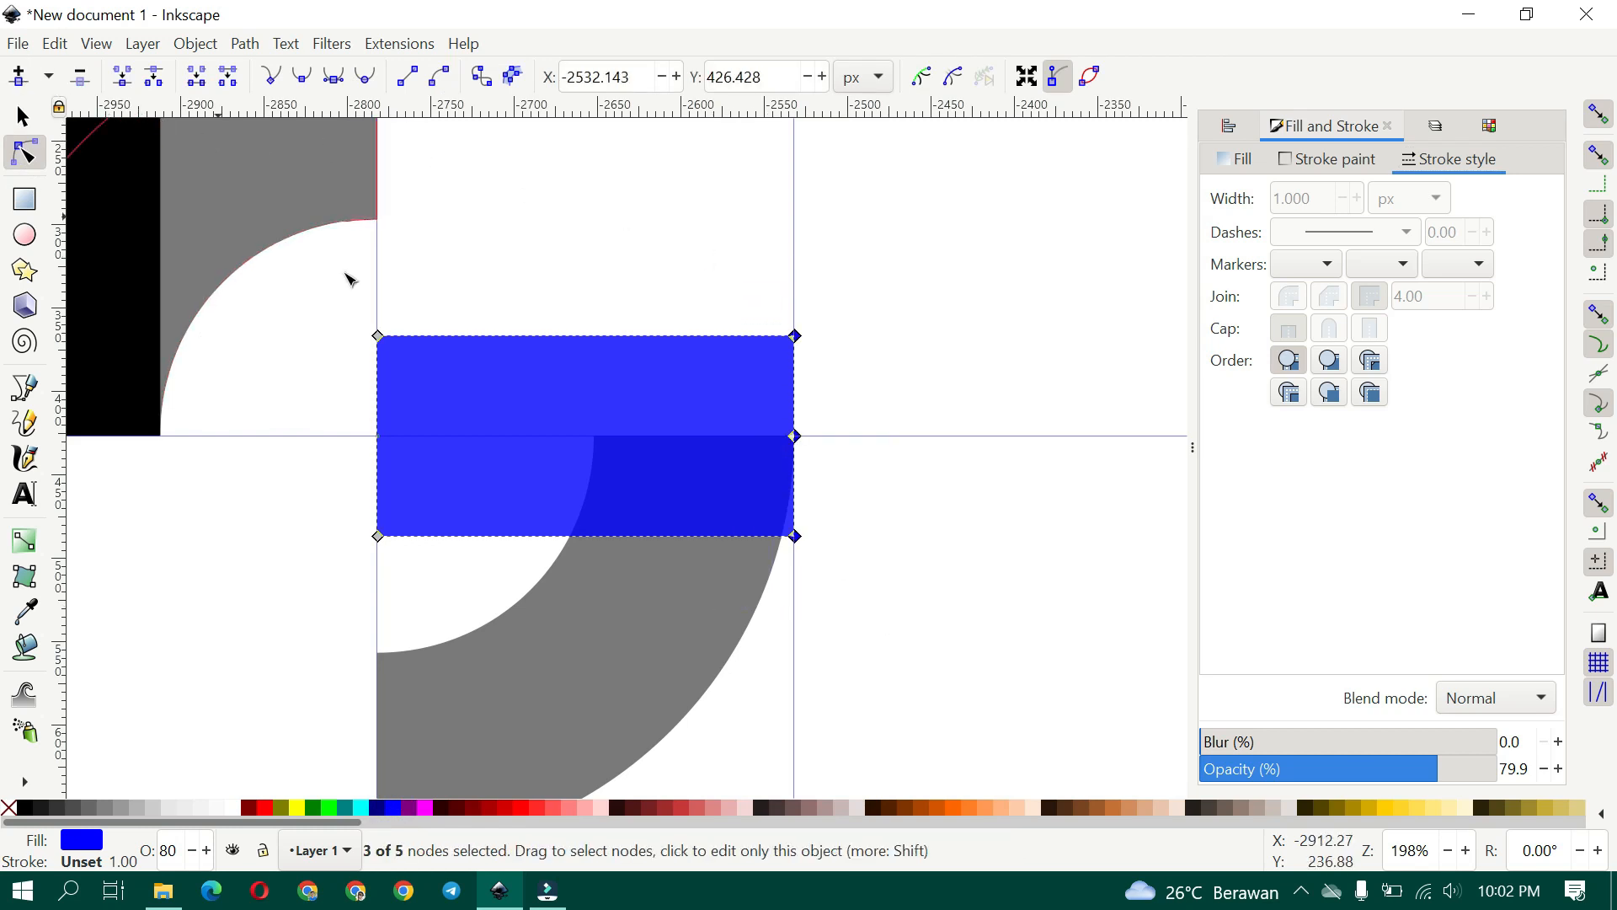
drag(795, 536, 762, 541)
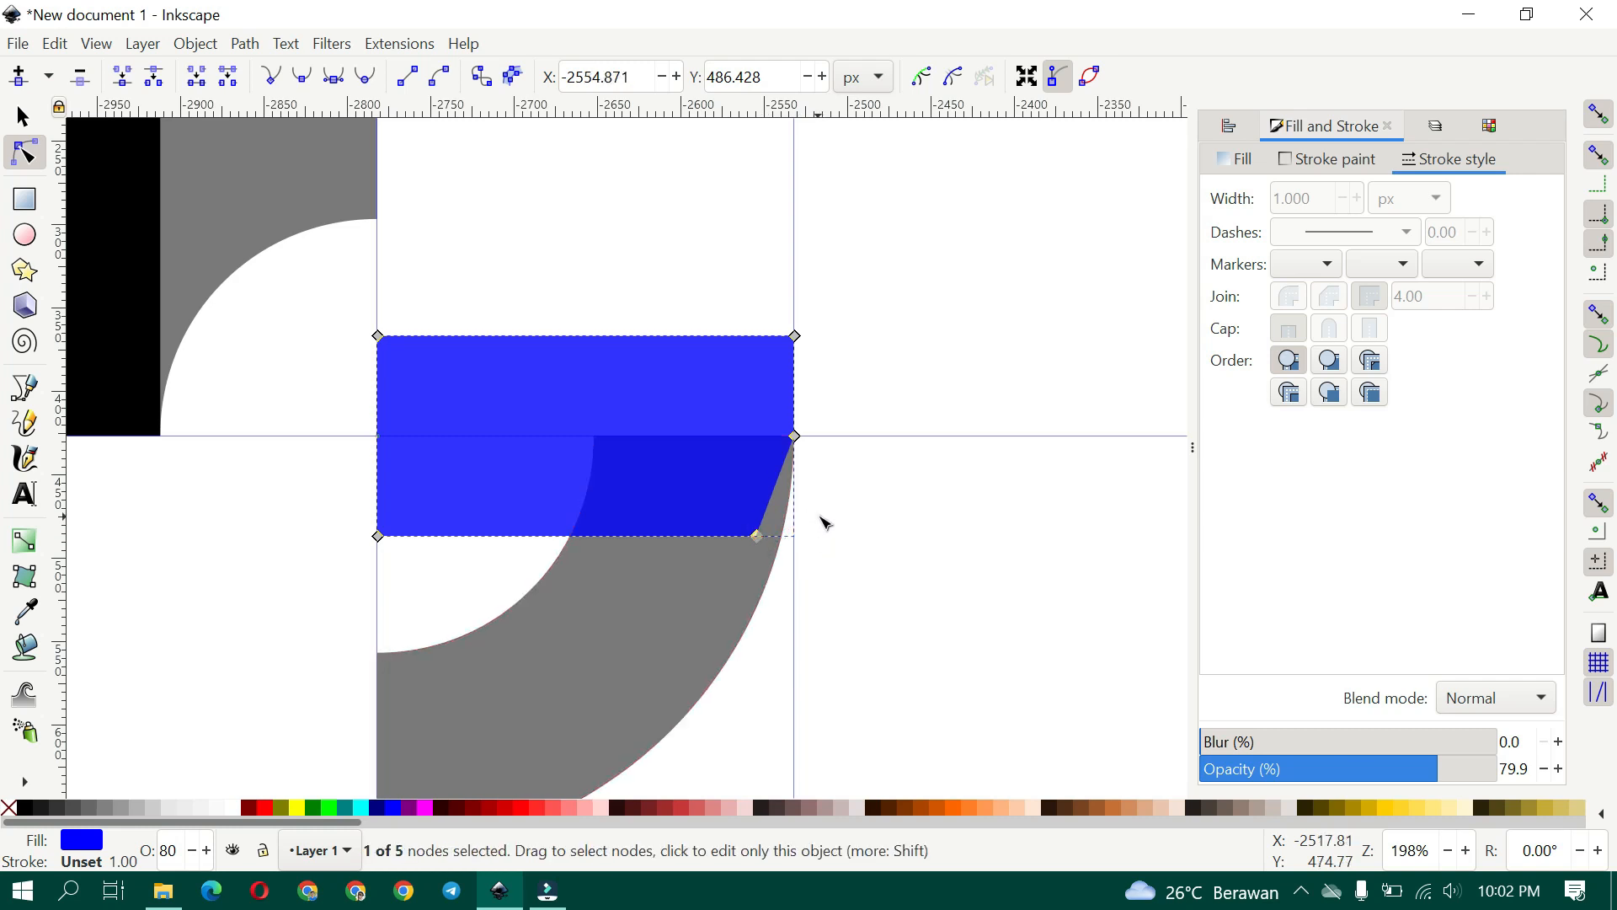
key(ctrl+z)
key(shift+Left)
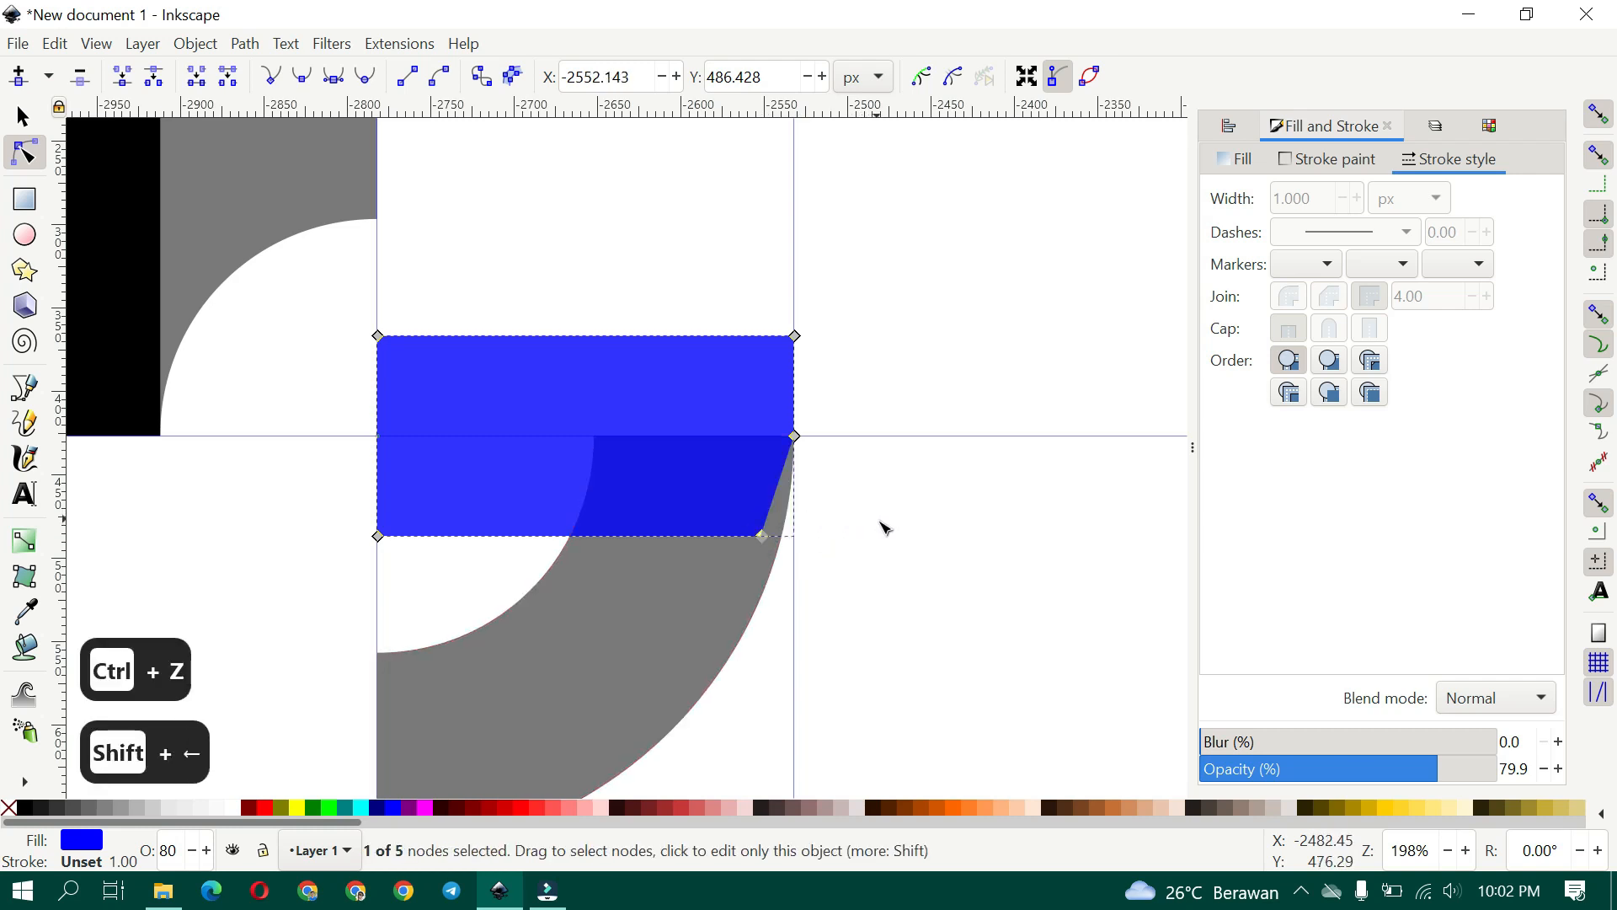
click(27, 121)
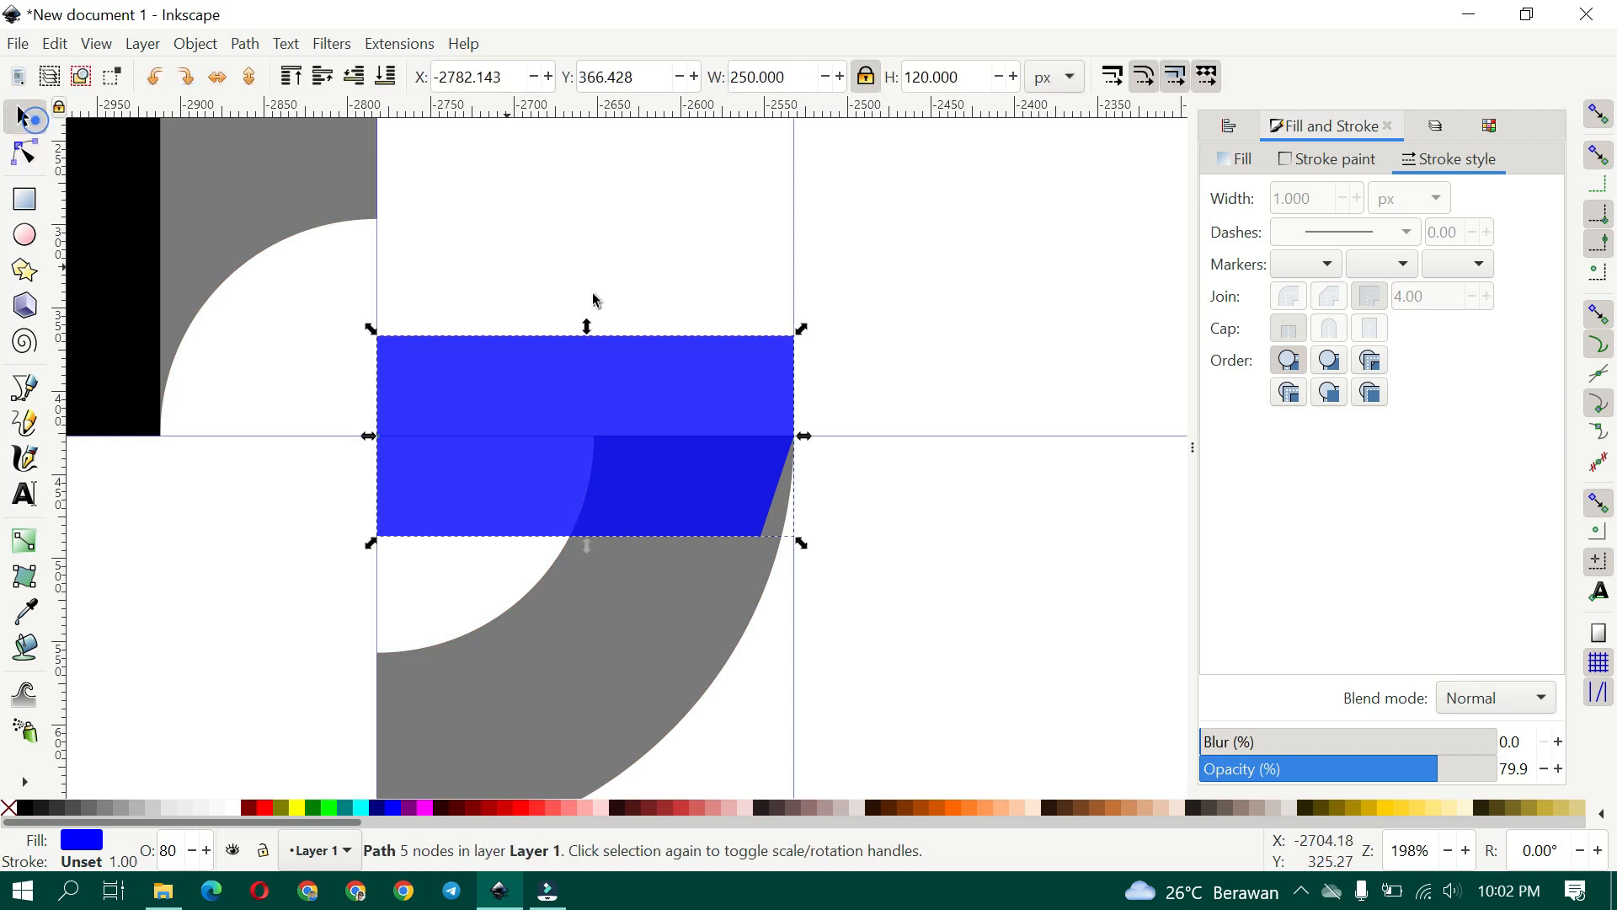
click(945, 318)
Place a horizontal guide at the blue bar's bottom edge and stretch the vertical bar down to it, making it 310 px high
drag(599, 433, 743, 477)
scroll(746, 455, down, 2)
drag(493, 349, 531, 428)
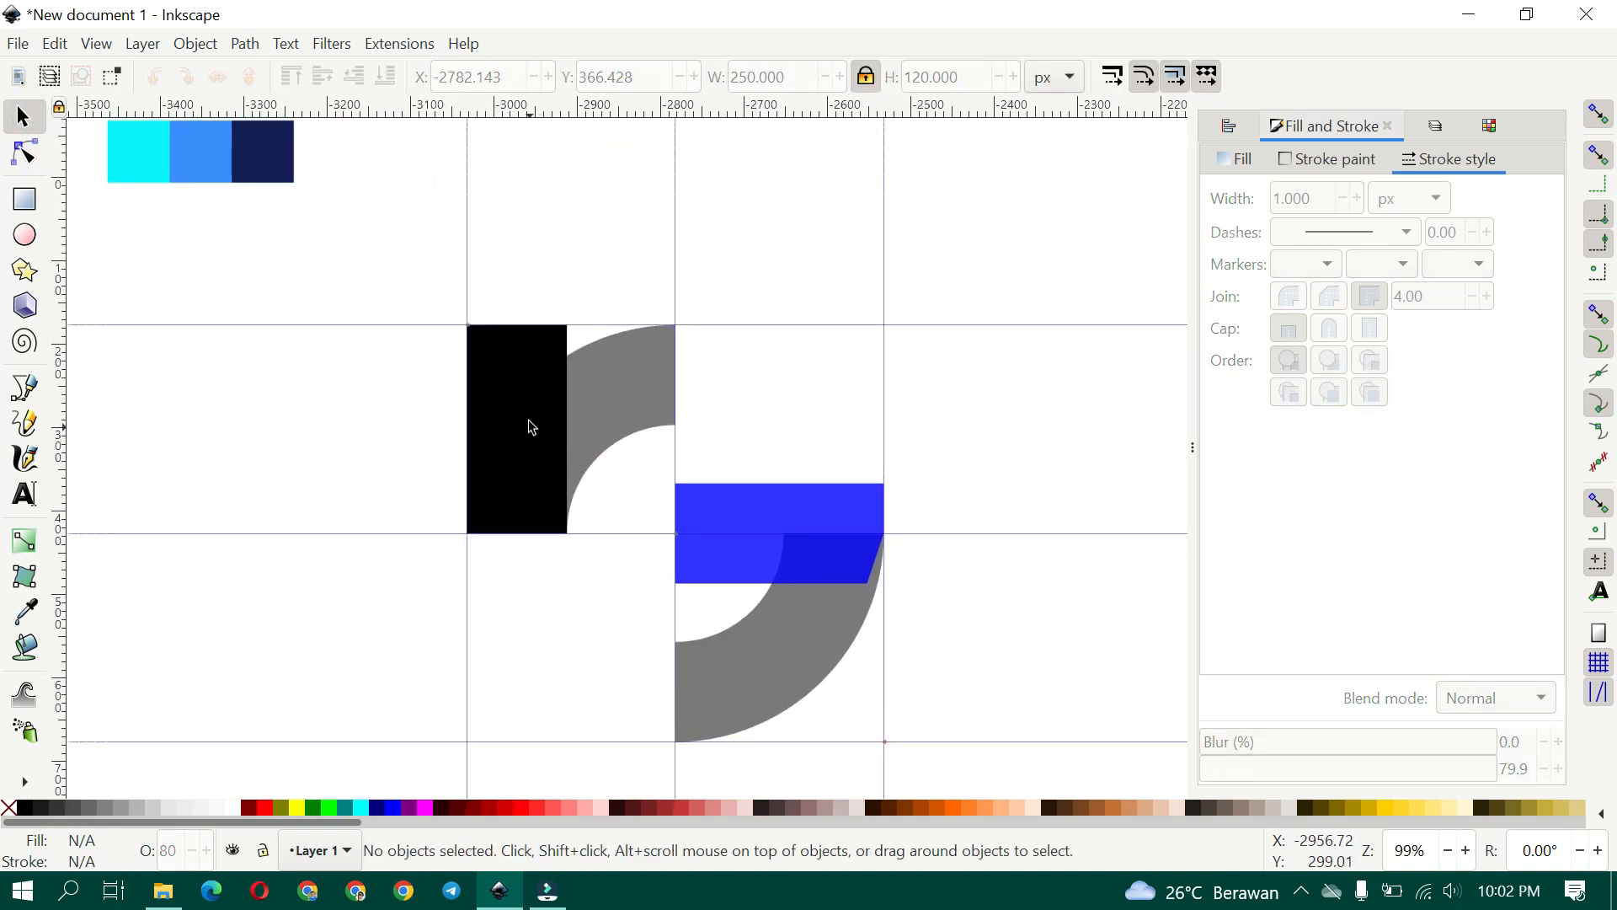
click(535, 421)
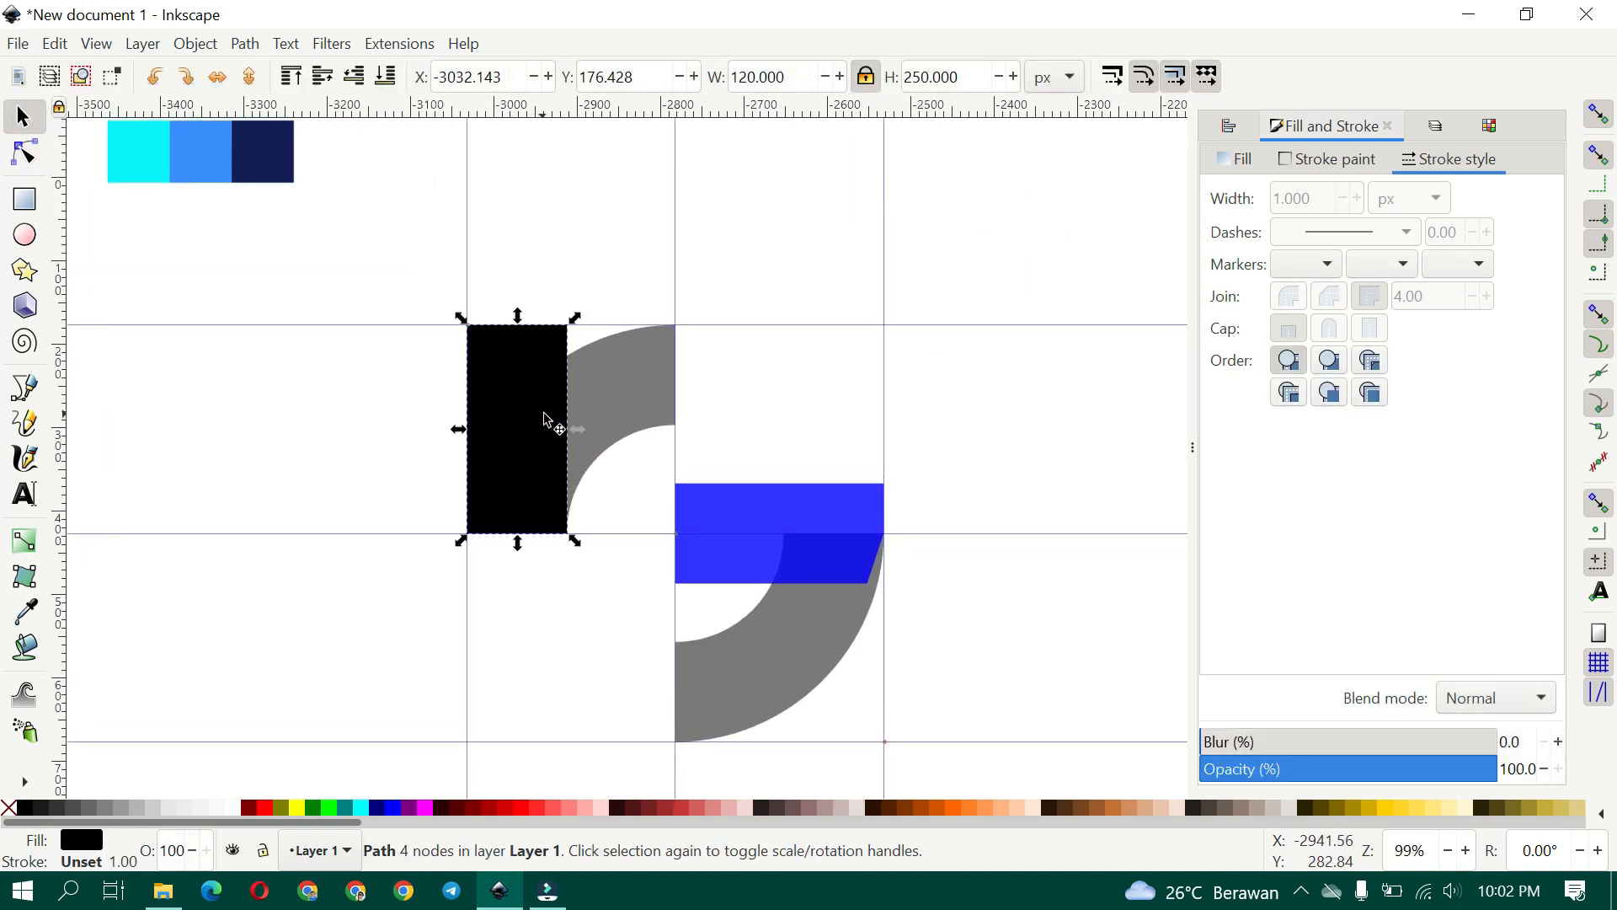
drag(827, 109, 682, 588)
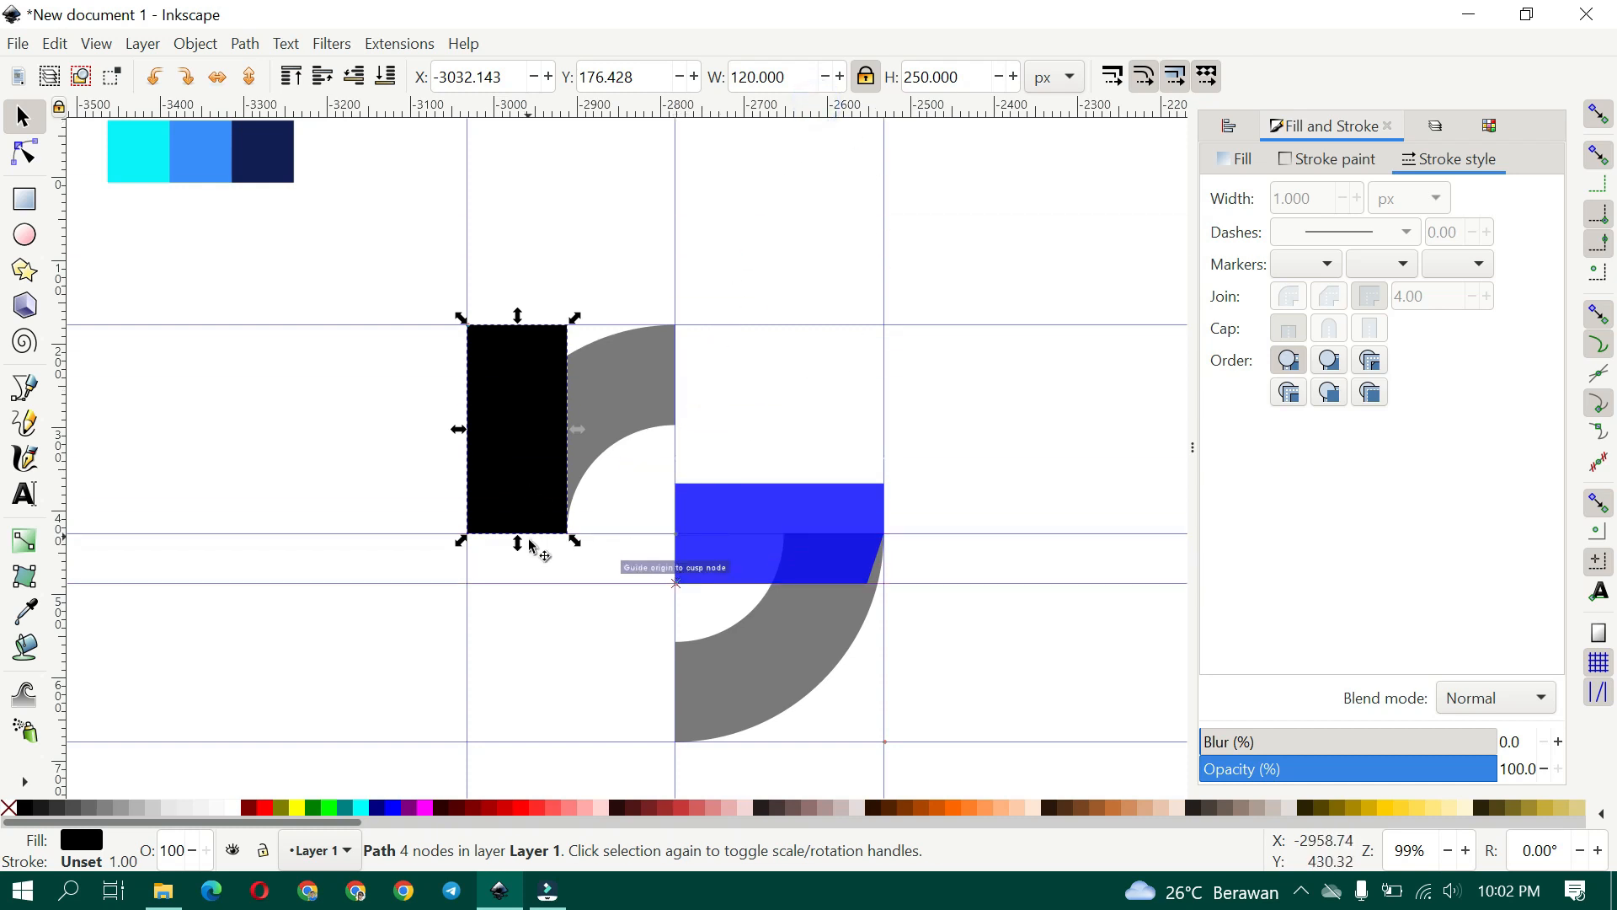
drag(518, 541, 512, 604)
click(542, 674)
Make the vertical bar semi-transparent and fill it with blue
click(512, 409)
click(1337, 769)
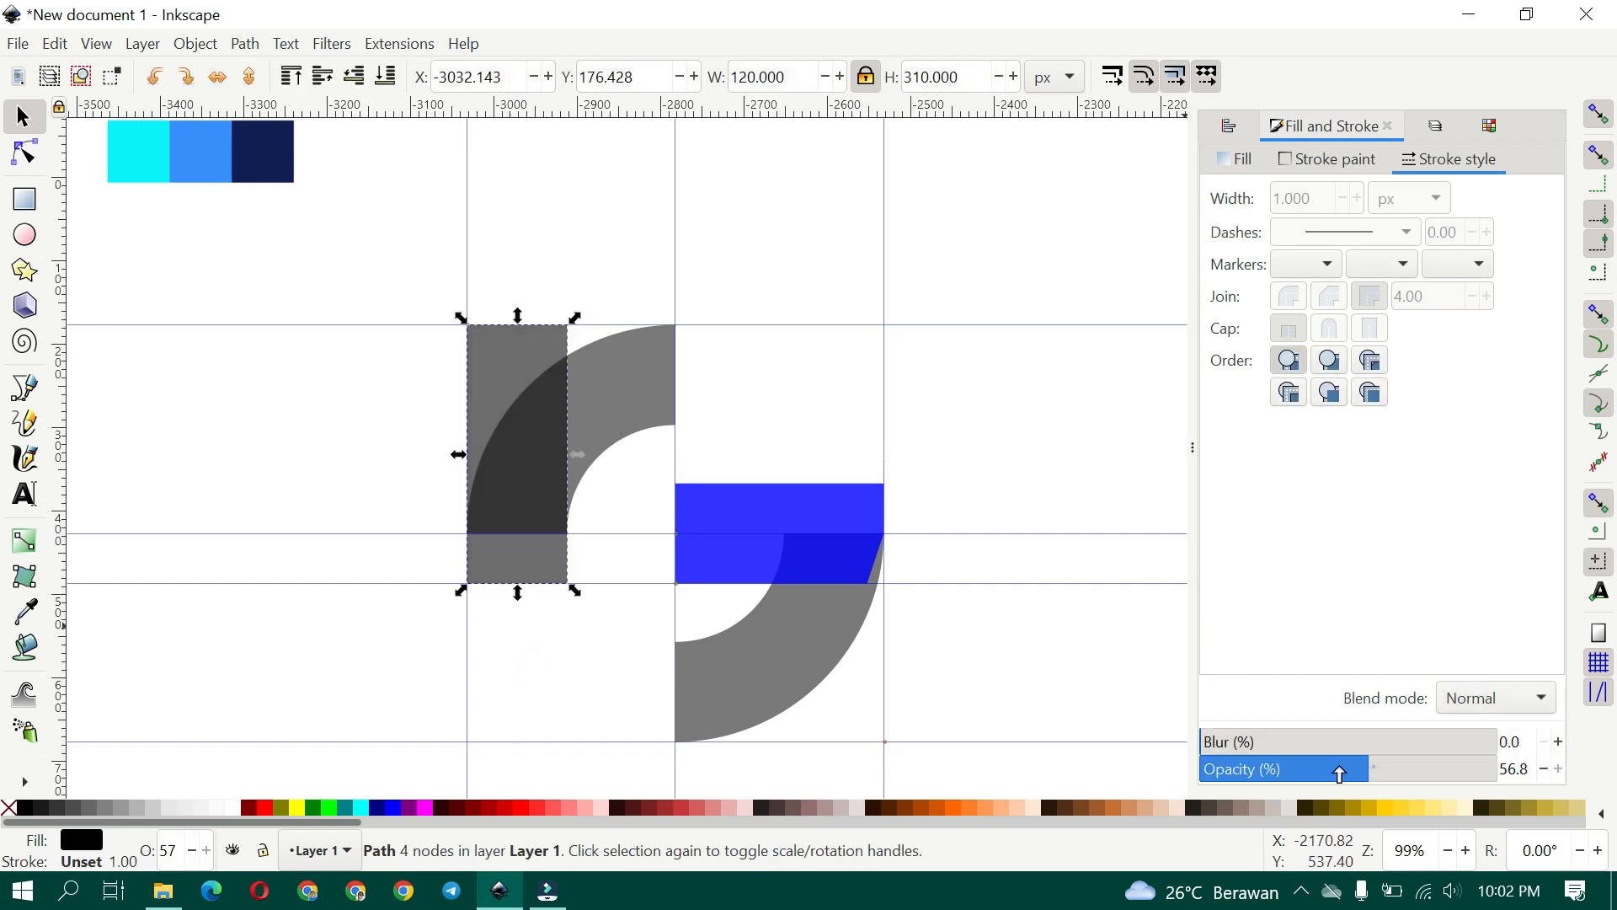
click(399, 811)
click(599, 691)
Union the horizontal bar with the lower-right arc, and the vertical bar with the upper-left arc
drag(755, 642, 763, 563)
drag(956, 722, 634, 413)
click(245, 44)
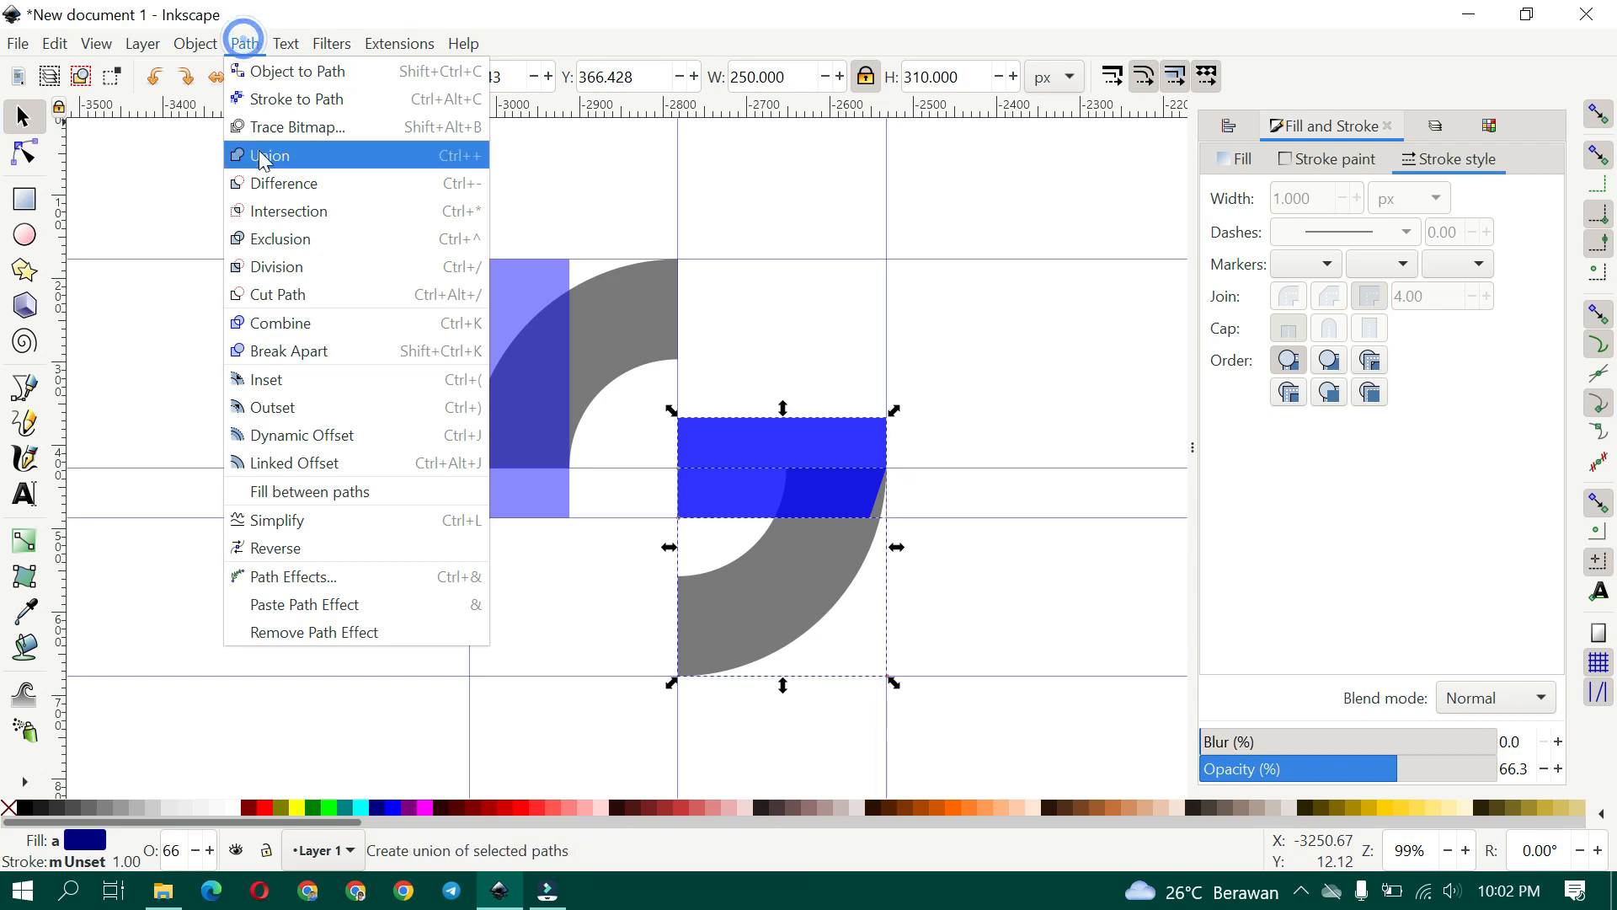
click(260, 156)
drag(358, 170, 709, 543)
click(245, 44)
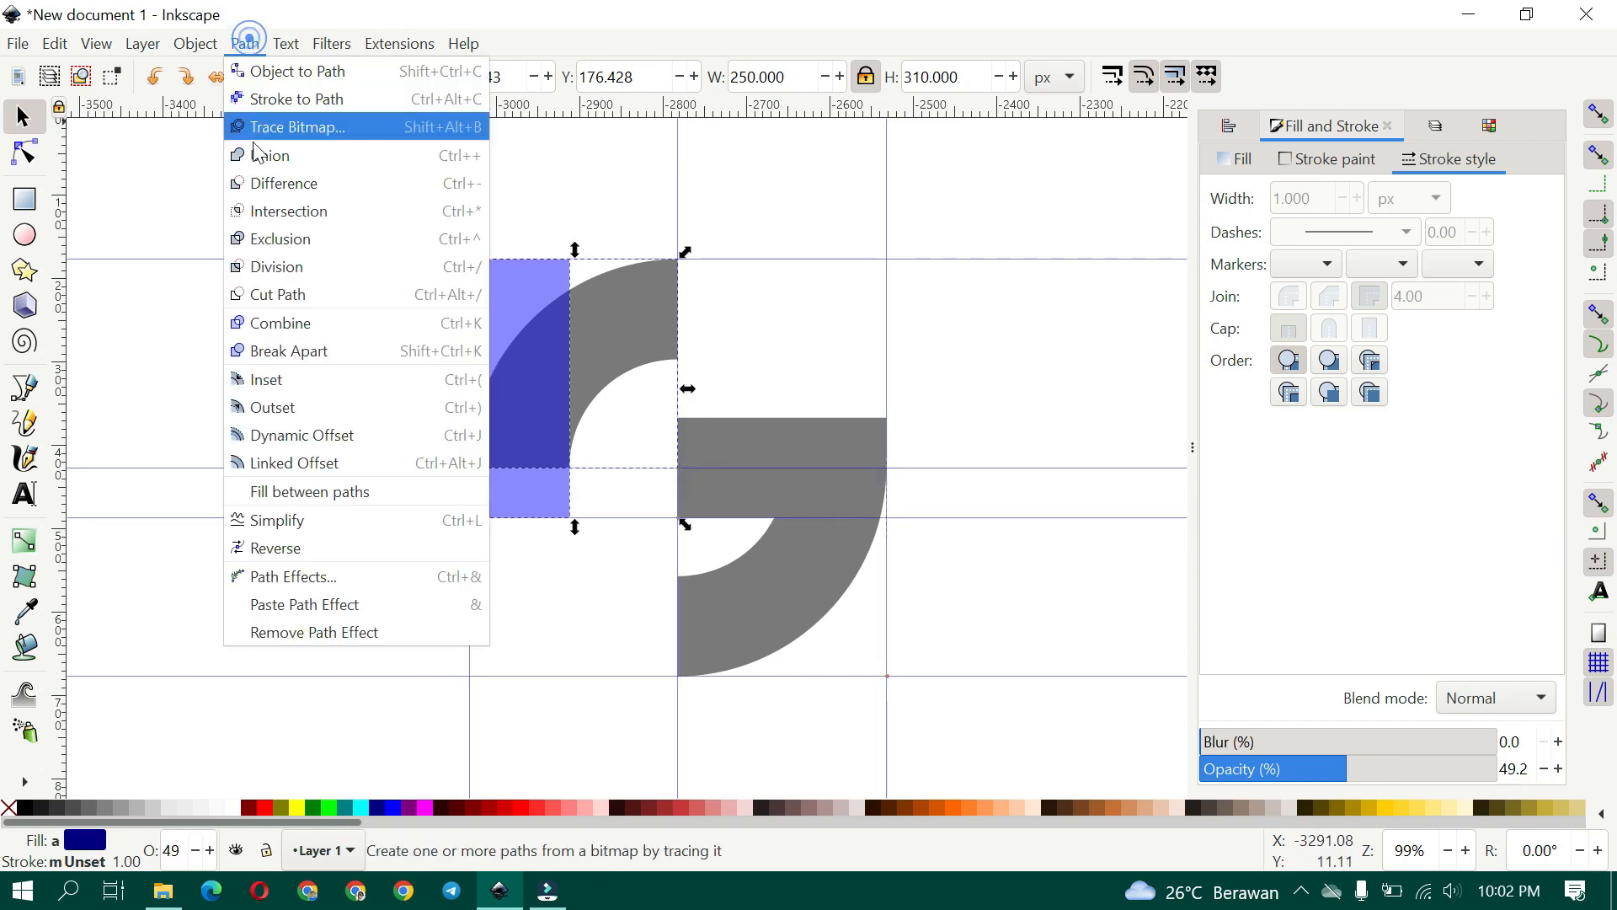
click(257, 155)
Set both merged shapes to 100% opacity and toggle the guides off and on to check the logo
shift+click(803, 577)
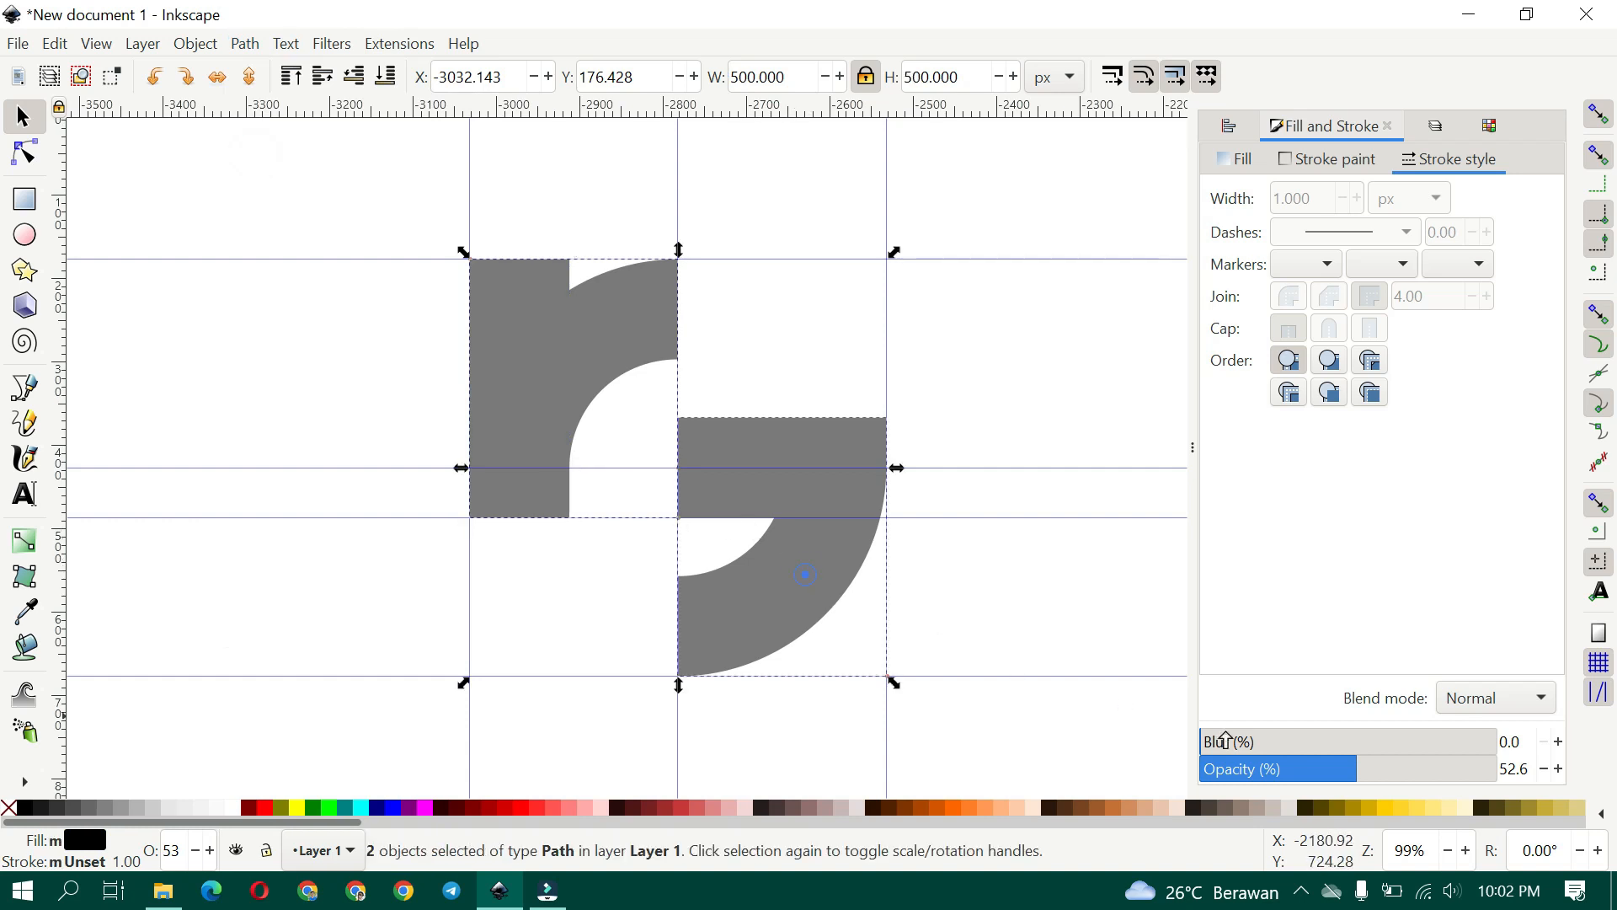
drag(1352, 777, 1508, 776)
scroll(908, 608, up, 1)
click(986, 629)
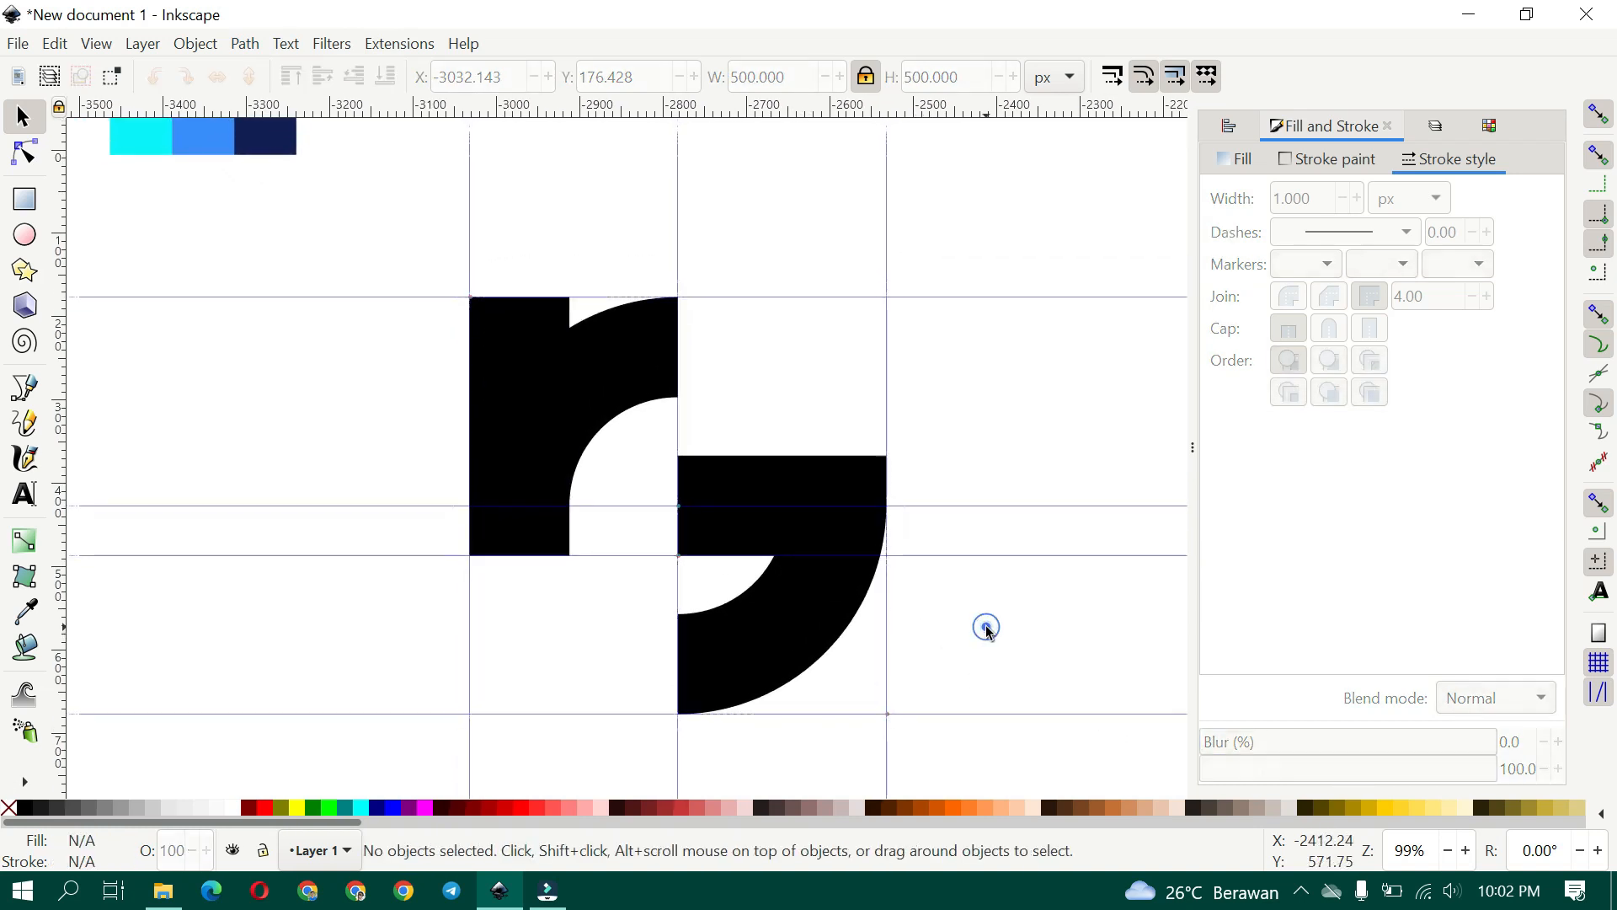
key(bar)
key(bar)
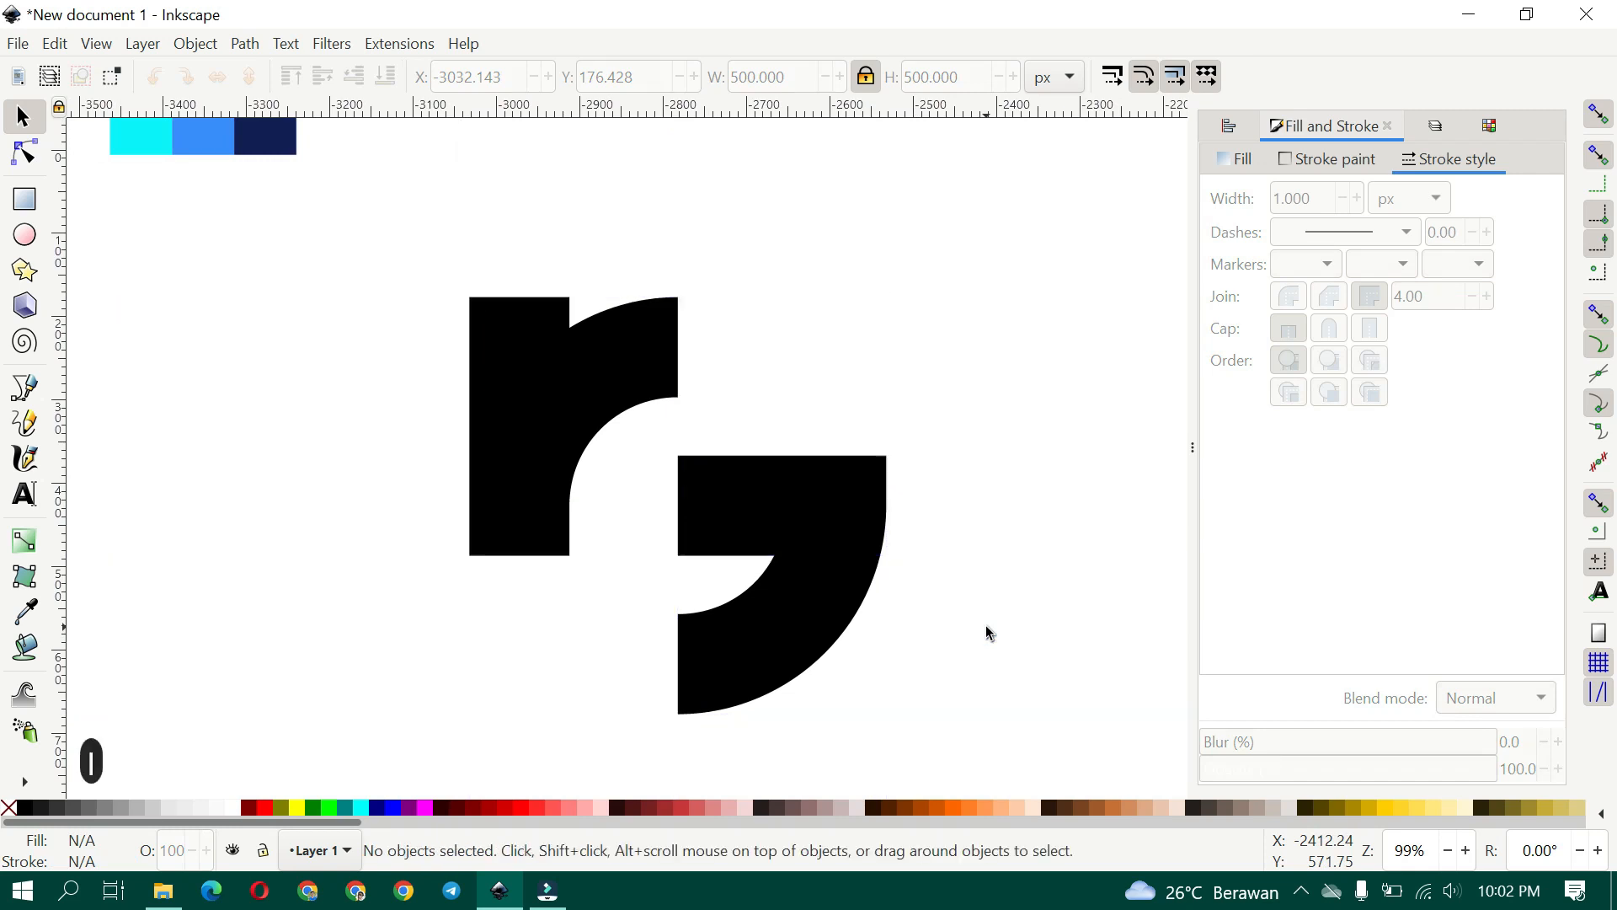
Union the two letter shapes into a single path and move the color palette image farther left, away from the logo
ctrl+scroll(800, 561, down, 1)
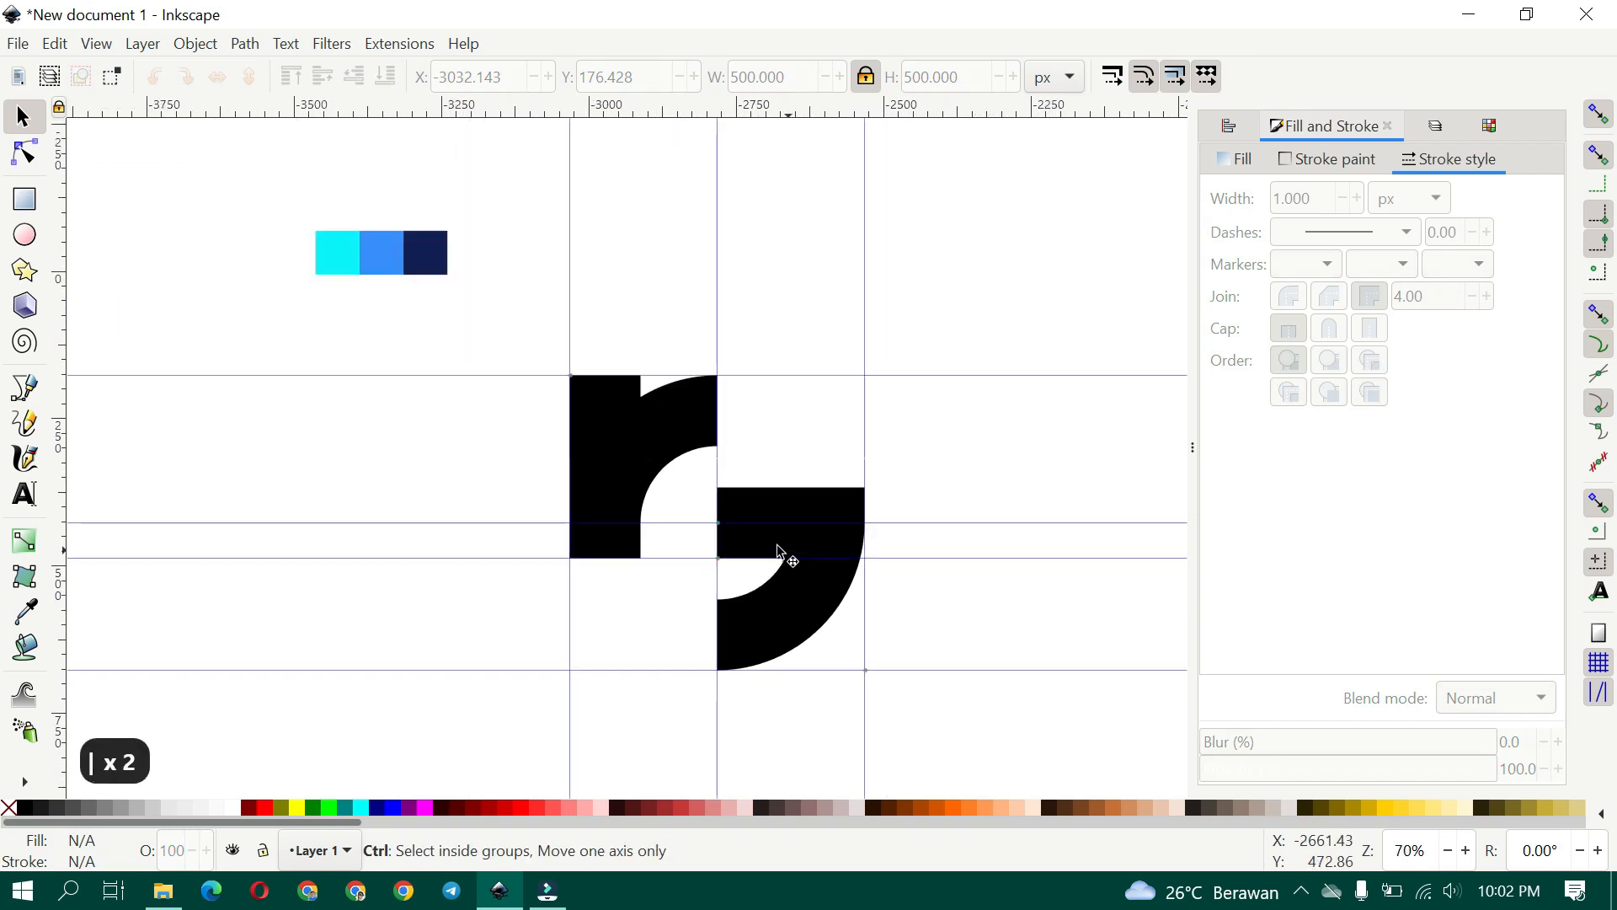
click(620, 446)
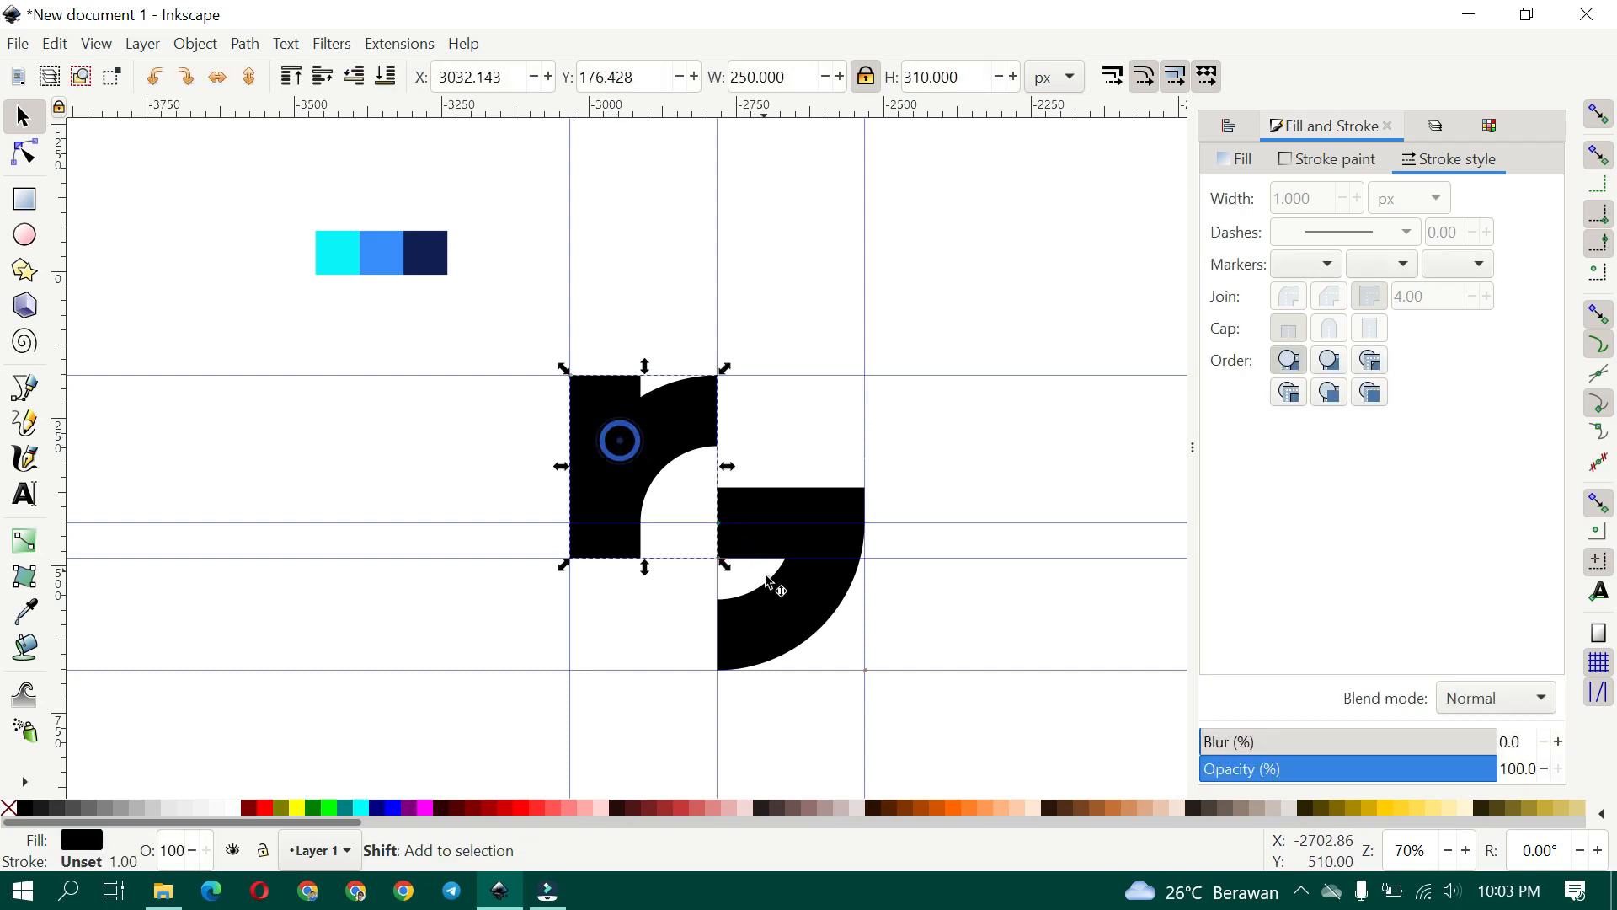
shift+click(785, 608)
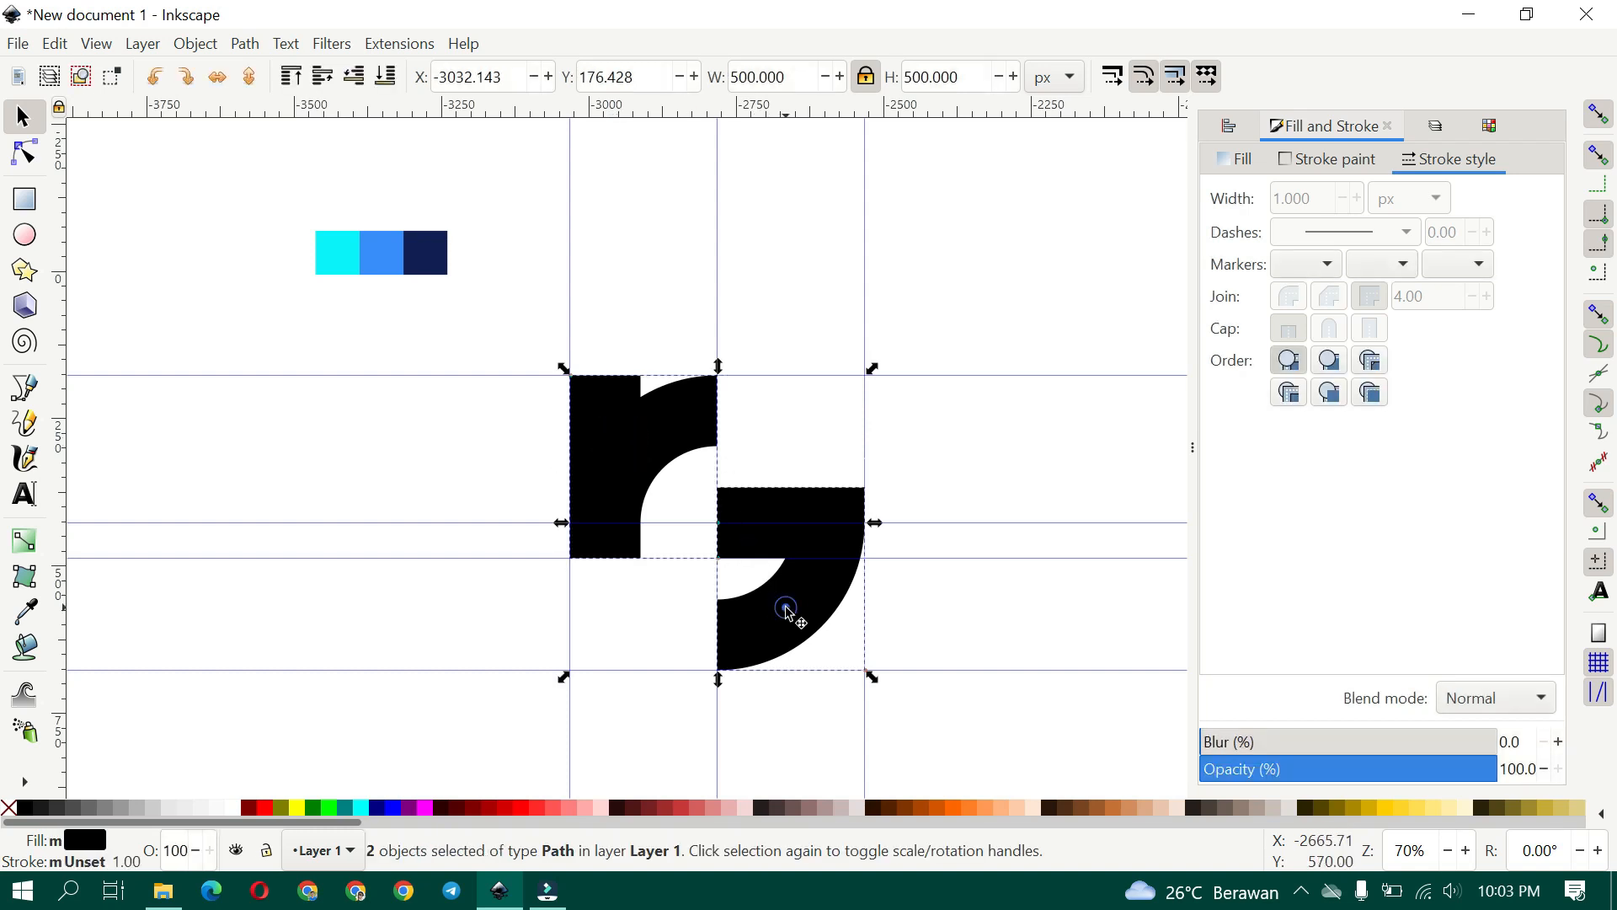
click(245, 44)
click(261, 152)
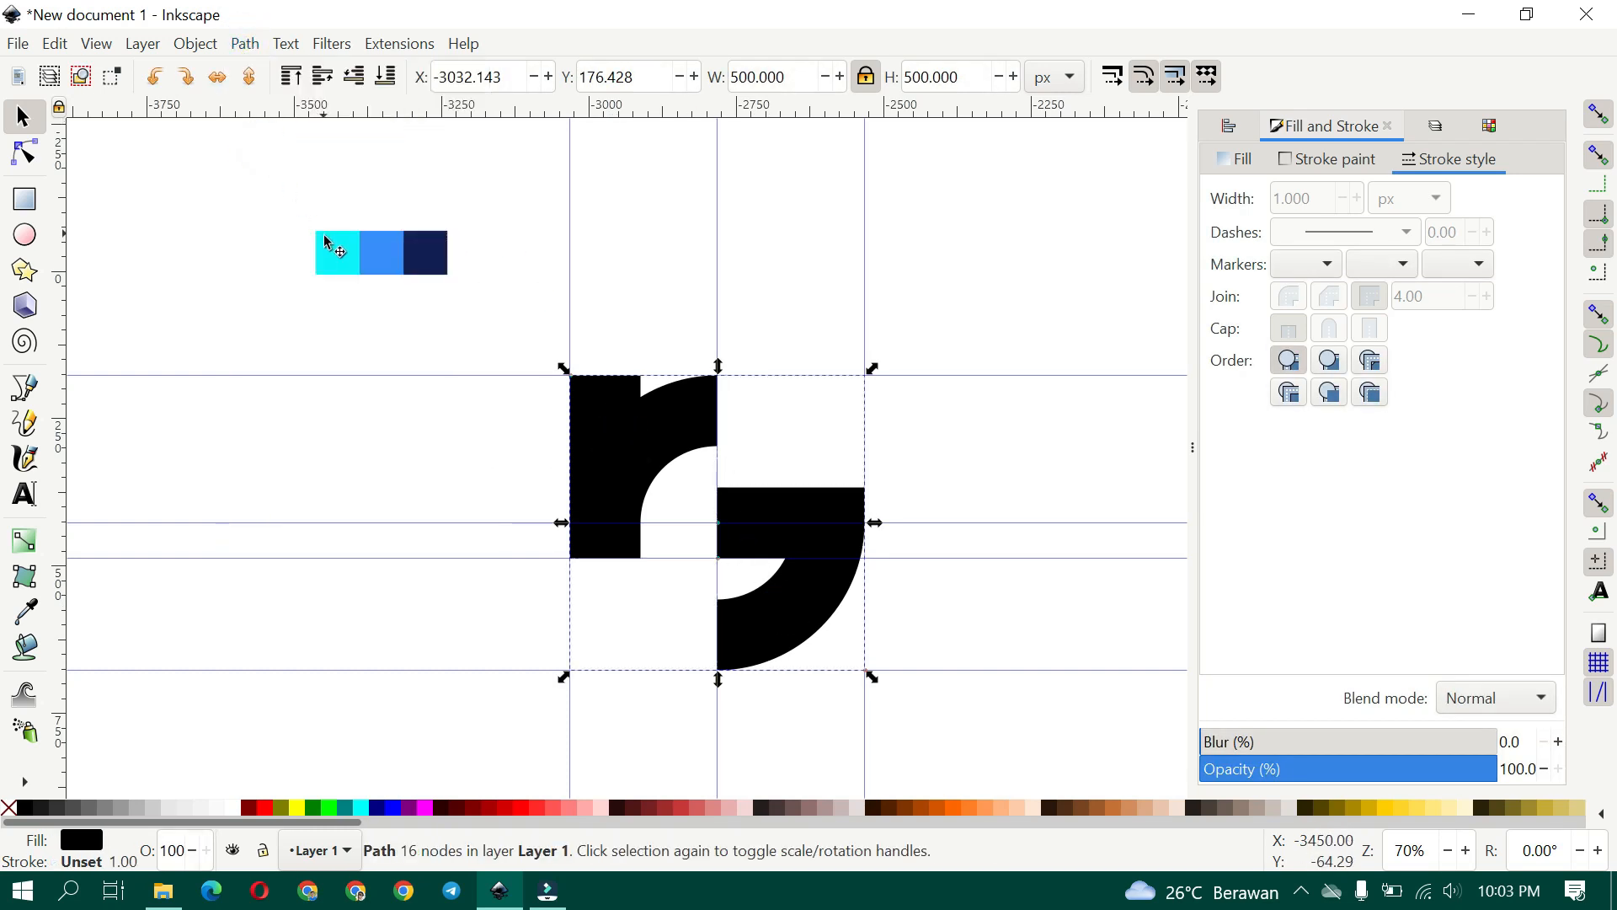
drag(432, 258, 183, 258)
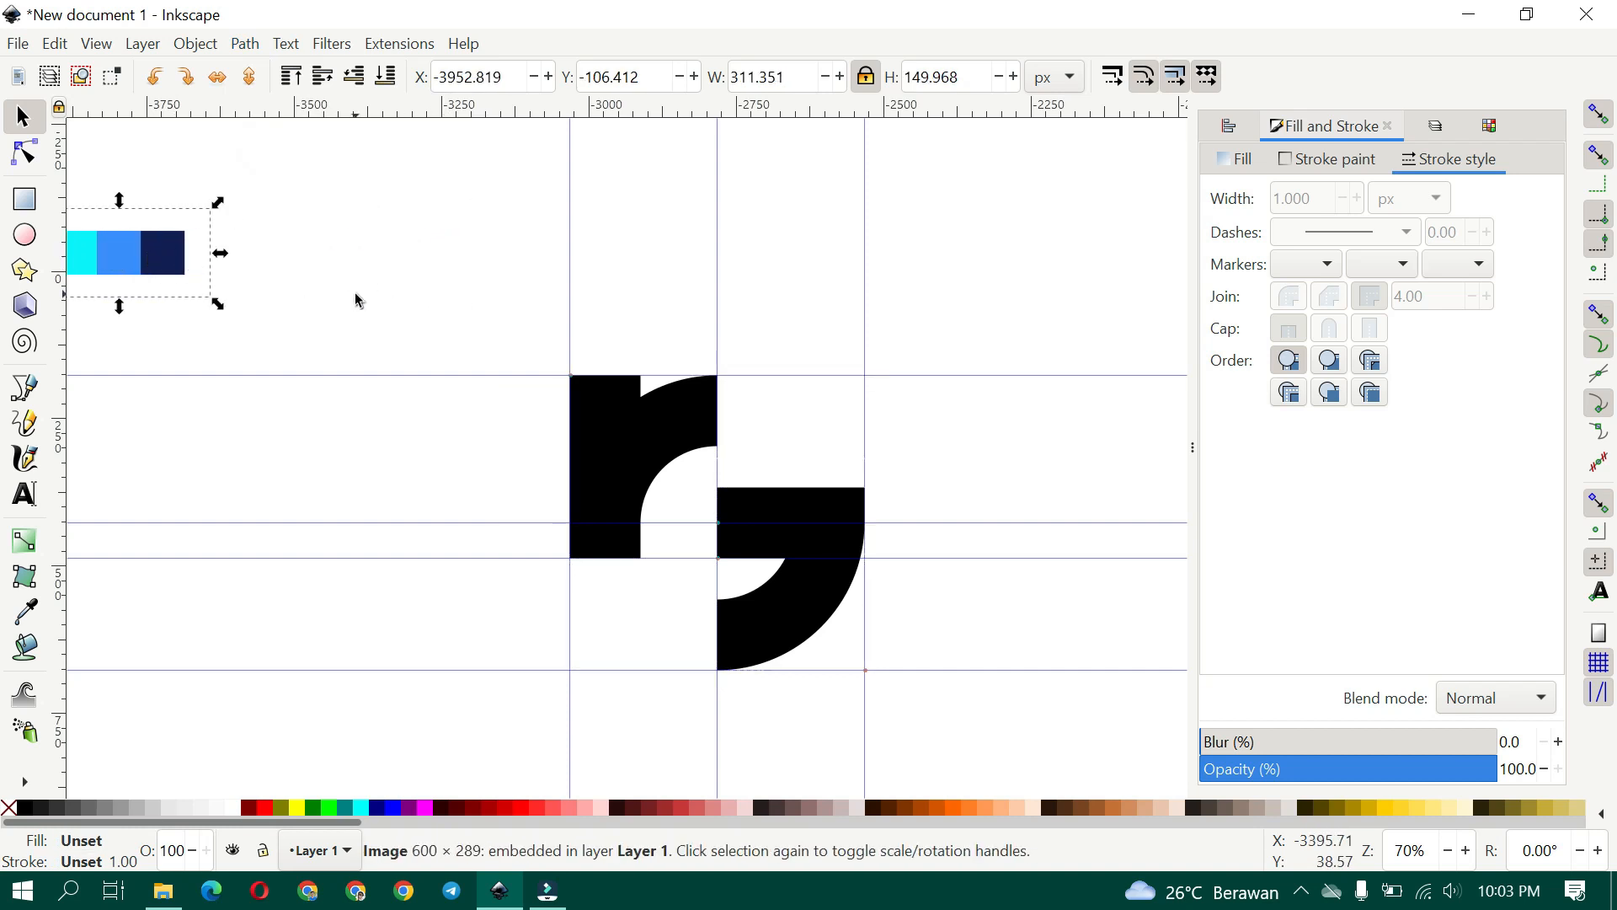
Draw a blue square of about 1237 px over the whole logo and remove its stroke
click(354, 298)
scroll(482, 301, down, 2)
click(24, 199)
drag(415, 227, 813, 609)
key(ctrl+shift+f)
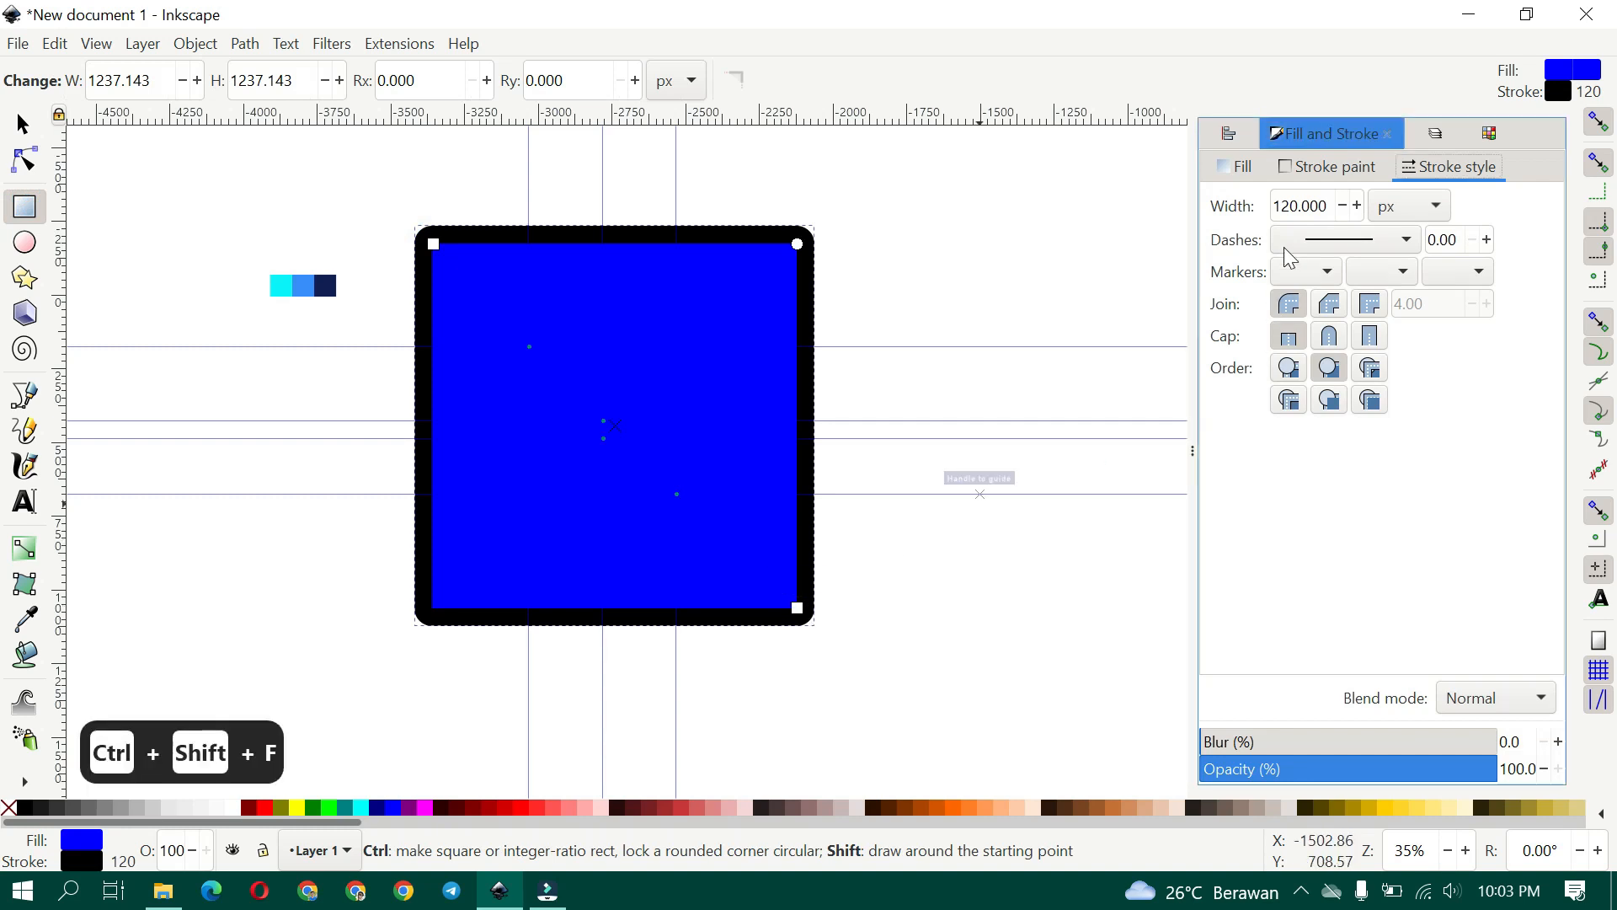
click(1236, 167)
click(1301, 165)
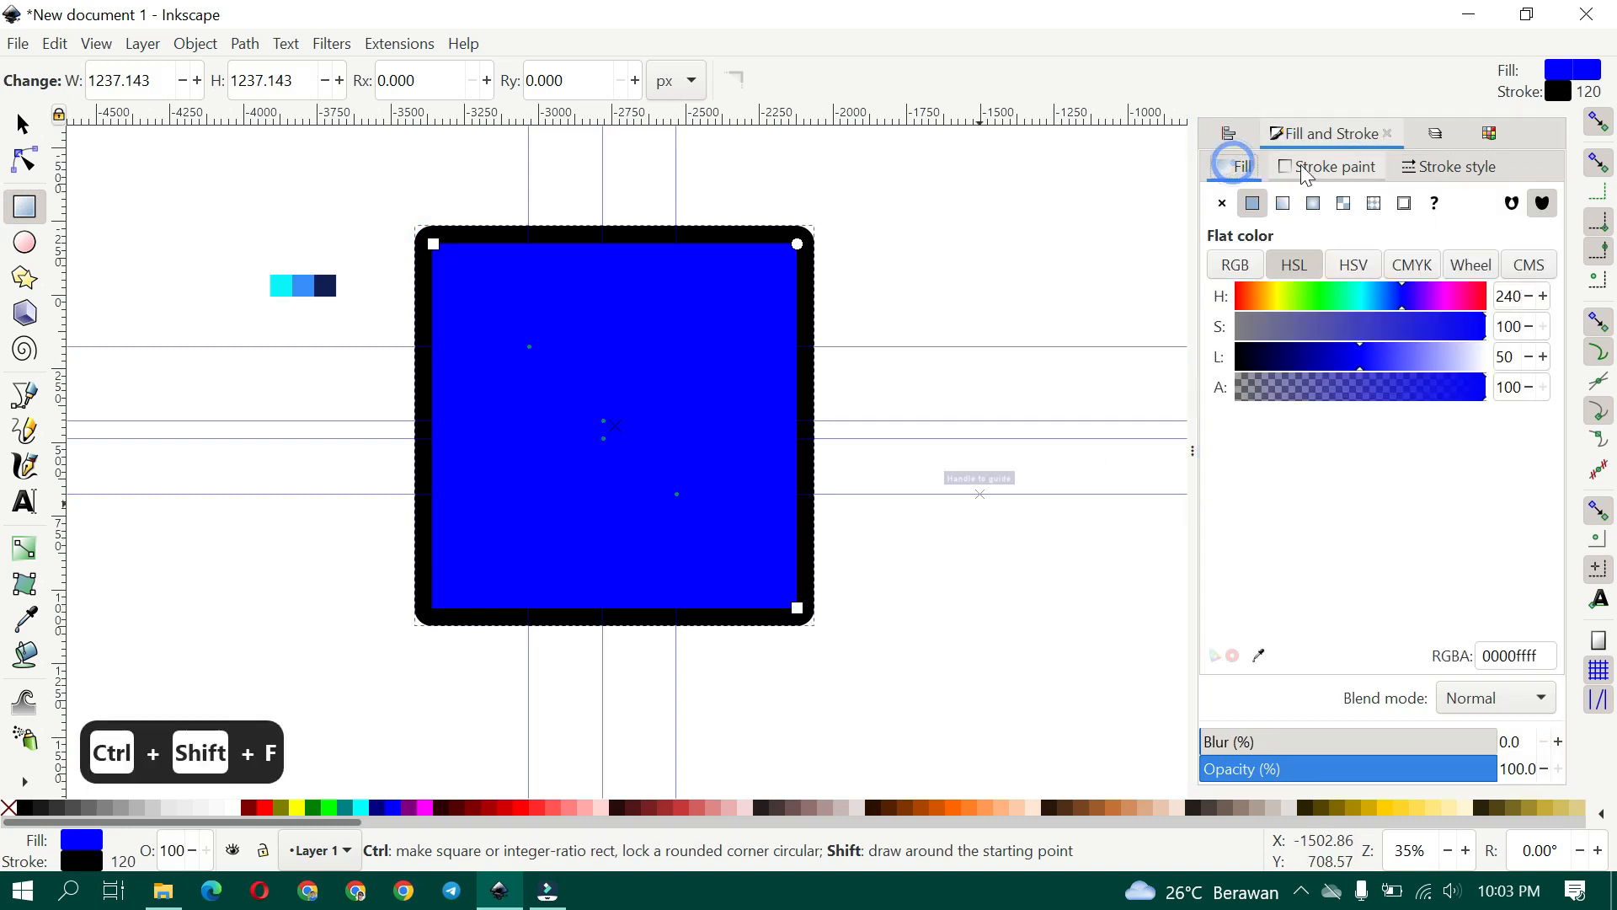
click(1223, 204)
click(23, 124)
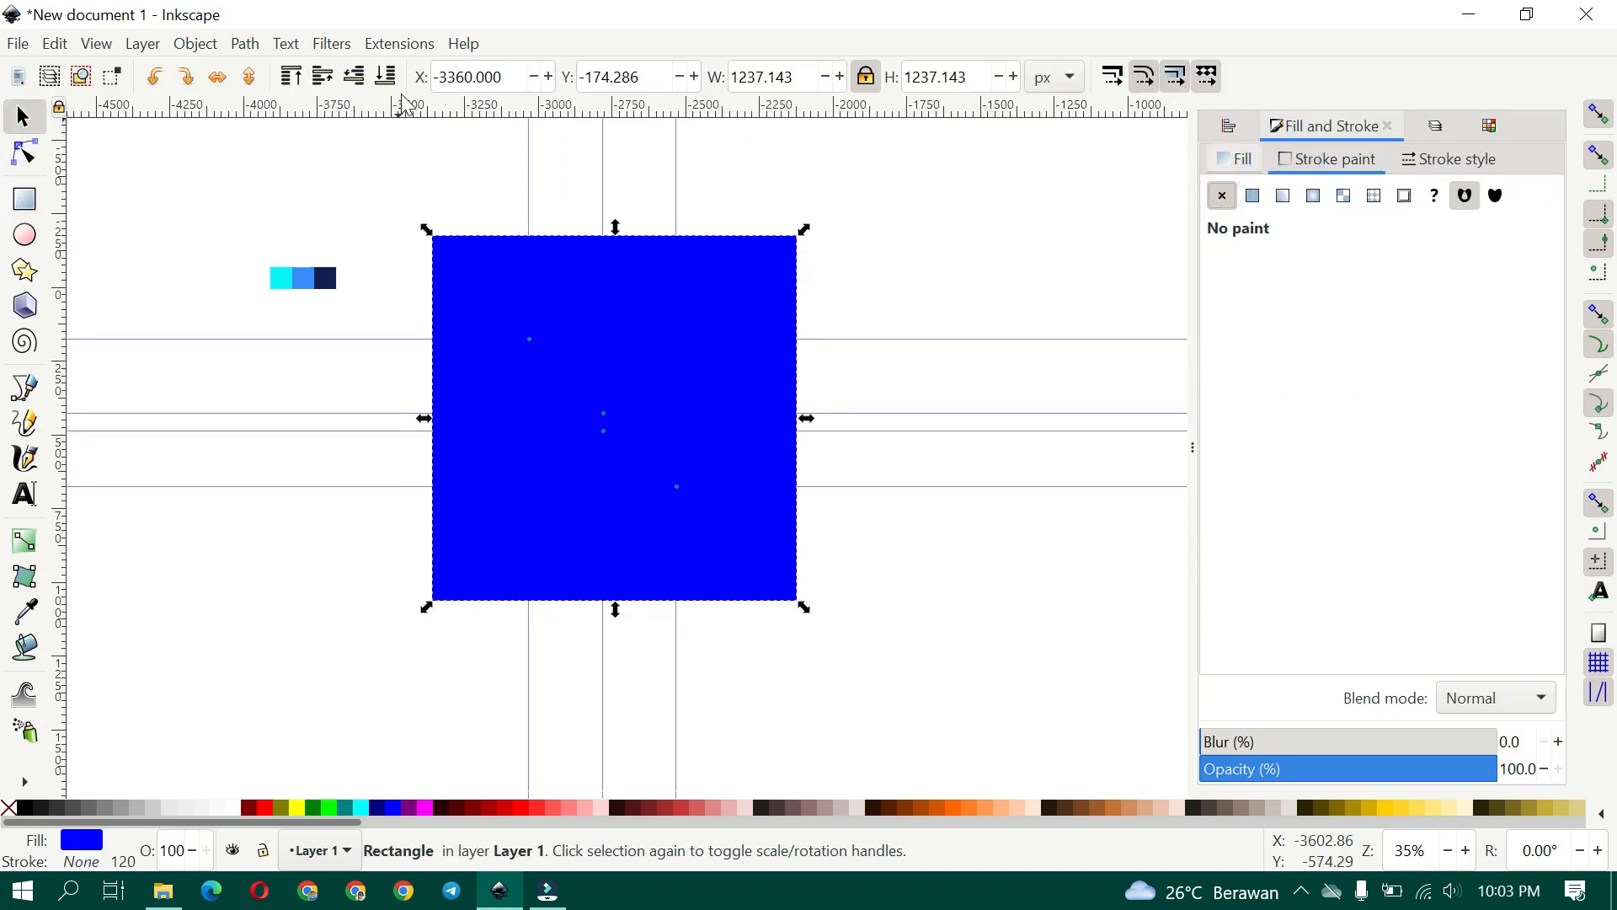
Lower the blue square behind the logo and center it on the logo horizontally and vertically
key(Page_Down)
click(662, 452)
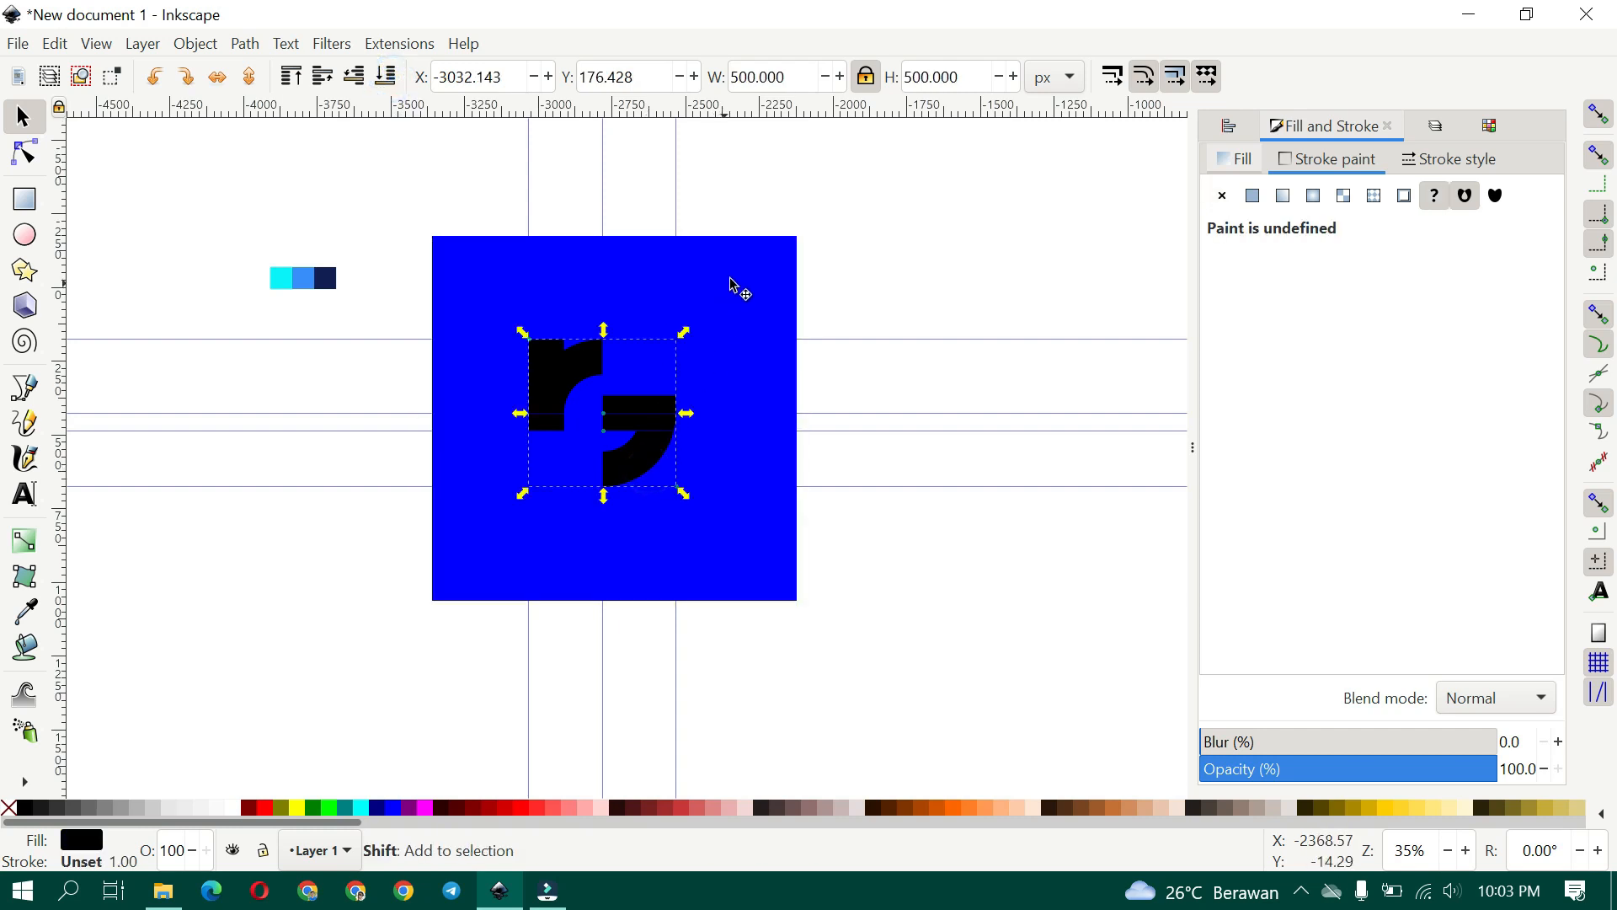
click(732, 279)
shift+click(642, 396)
key(ctrl+shift+a)
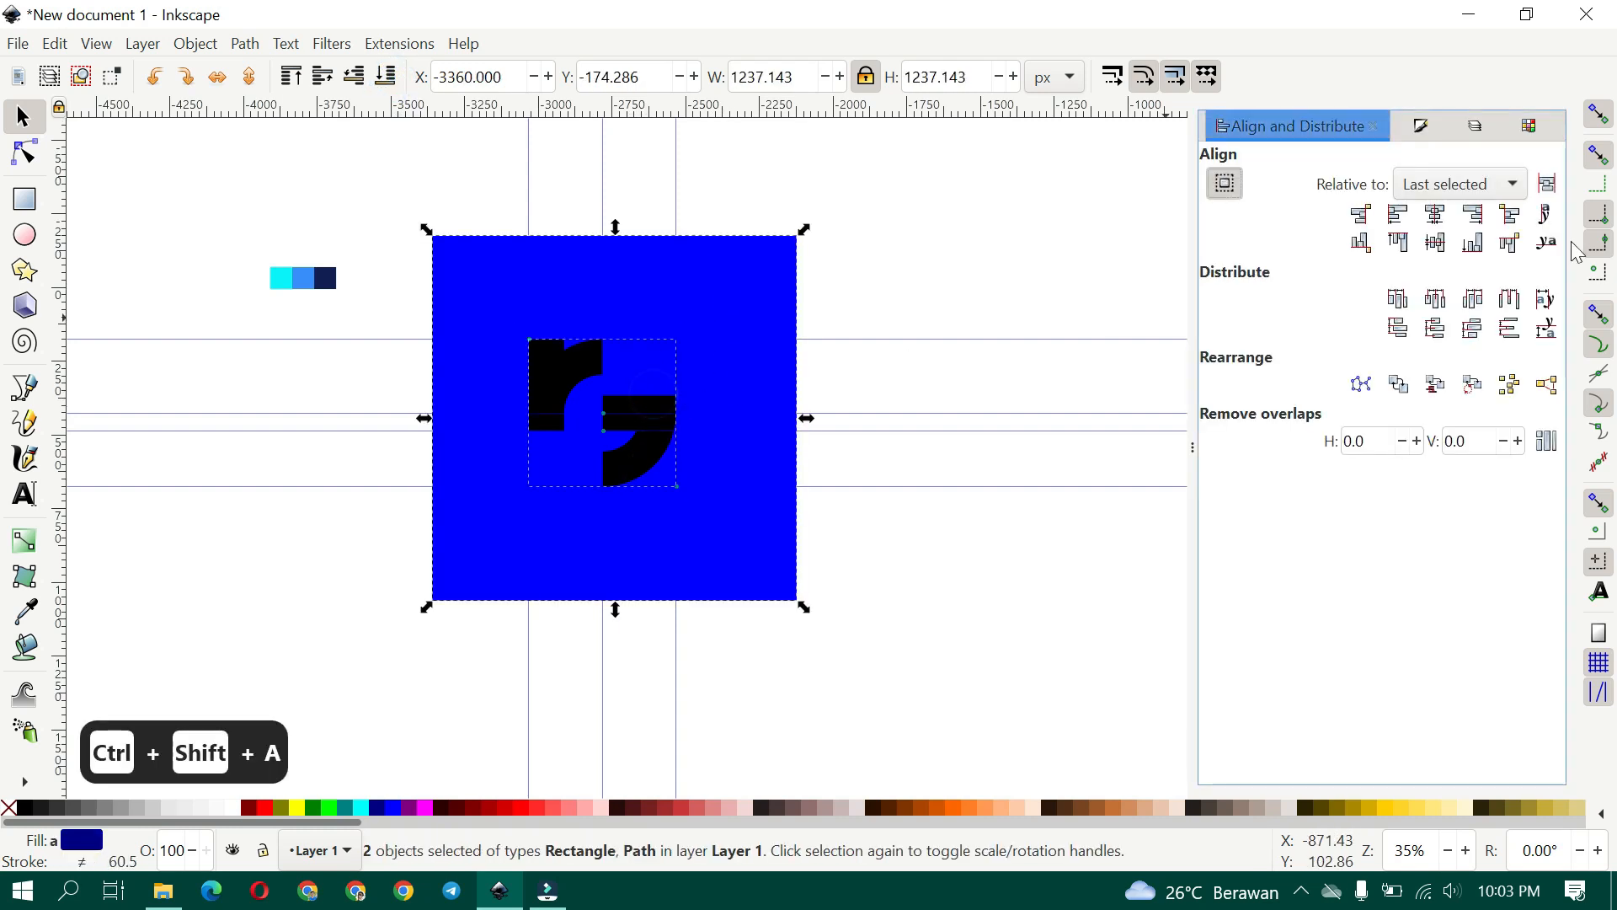
click(1510, 187)
click(1466, 183)
click(1435, 214)
click(1435, 242)
click(926, 251)
Hide the guides and fill the background square with the dark navy sampled from the color palette image
click(710, 292)
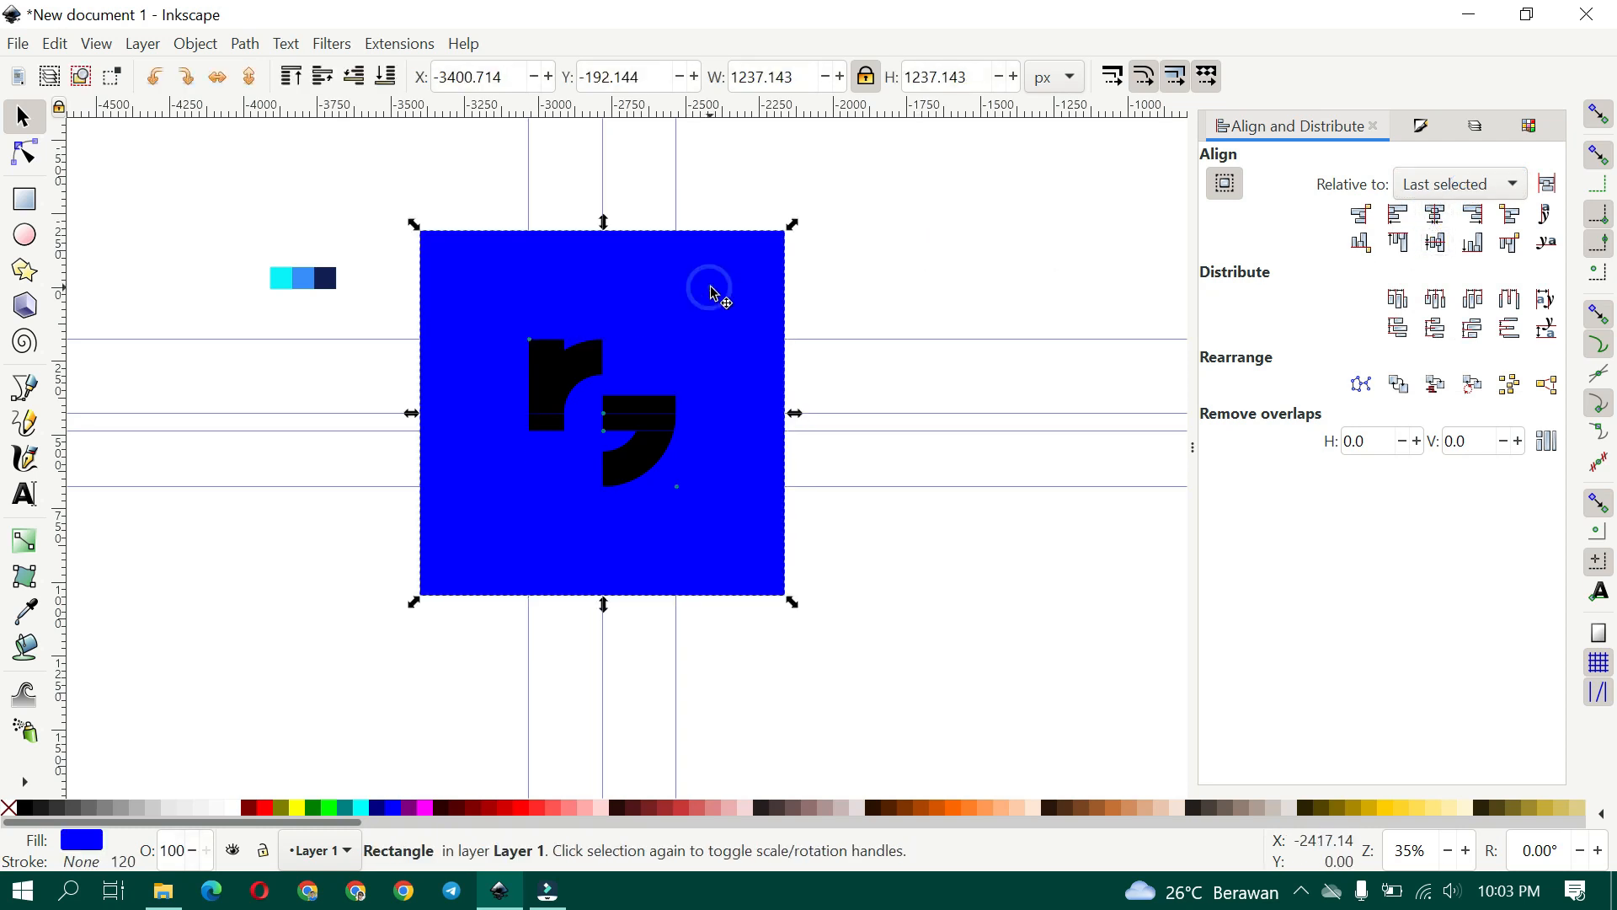
key(shift+backslash)
key(d)
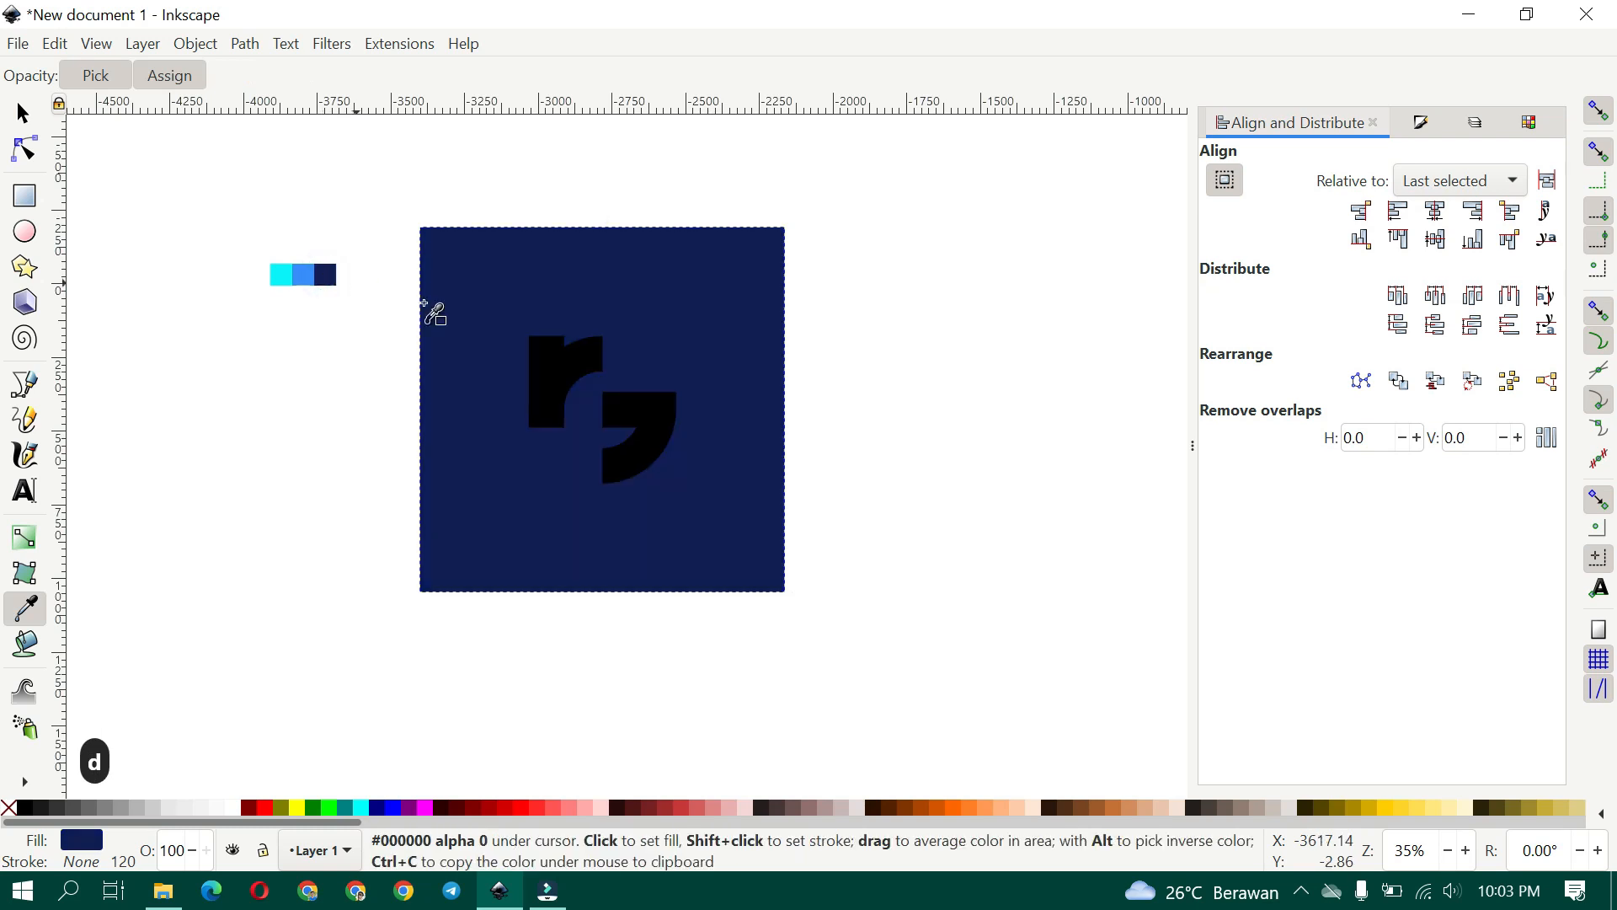
scroll(426, 306, up, 1)
key(d)
Fill the logo with the cyan sampled from the color palette image
click(603, 387)
key(d)
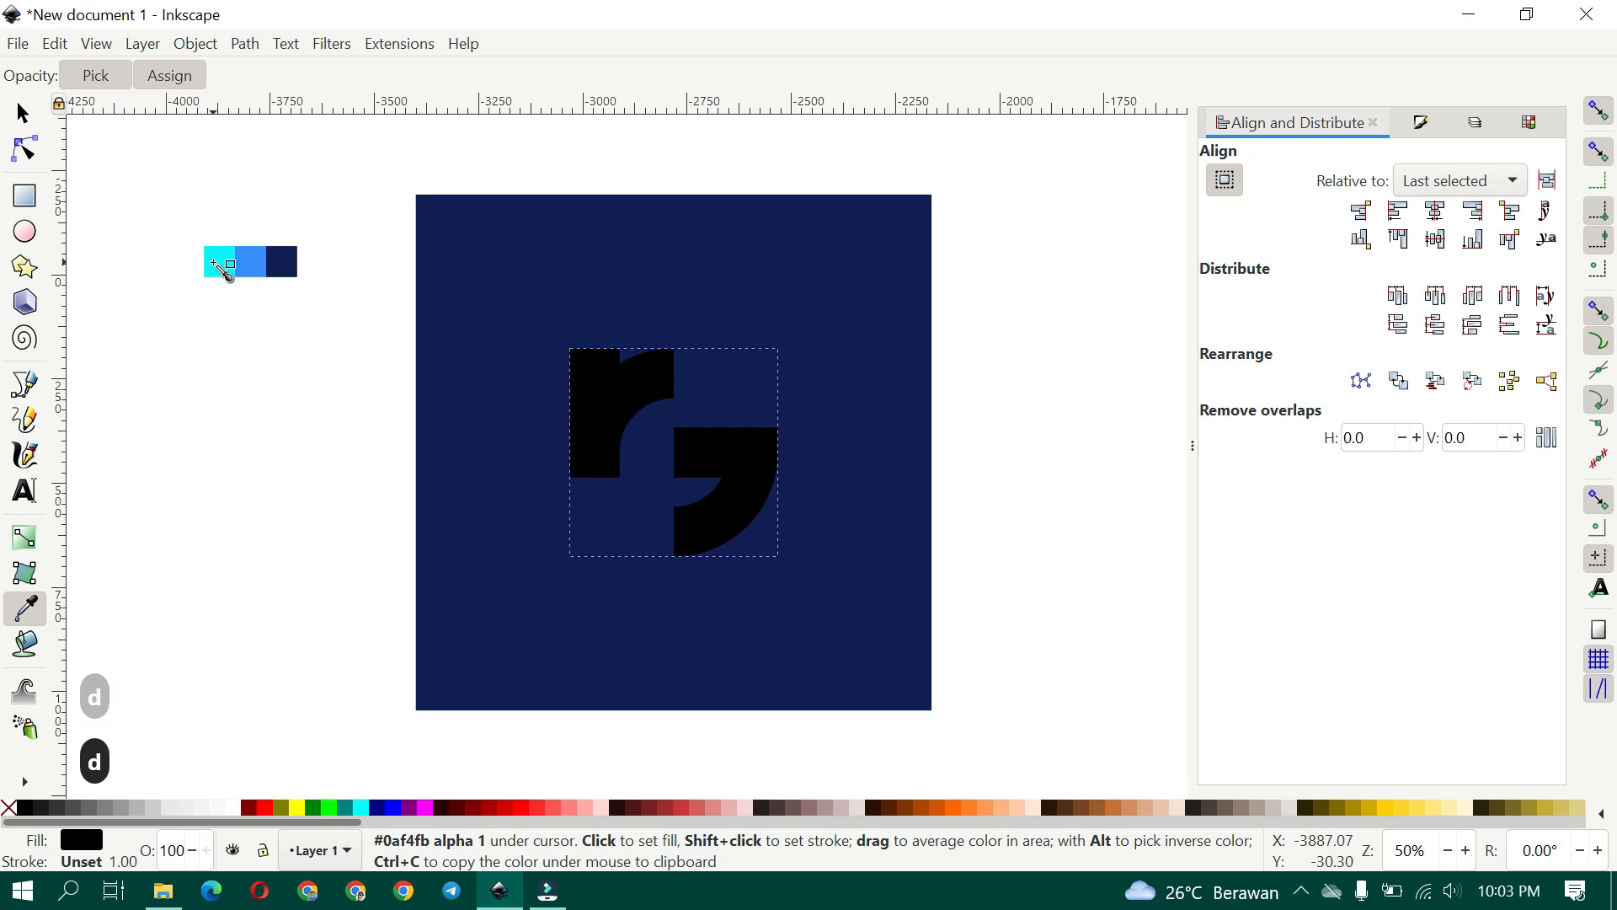
click(219, 264)
key(d)
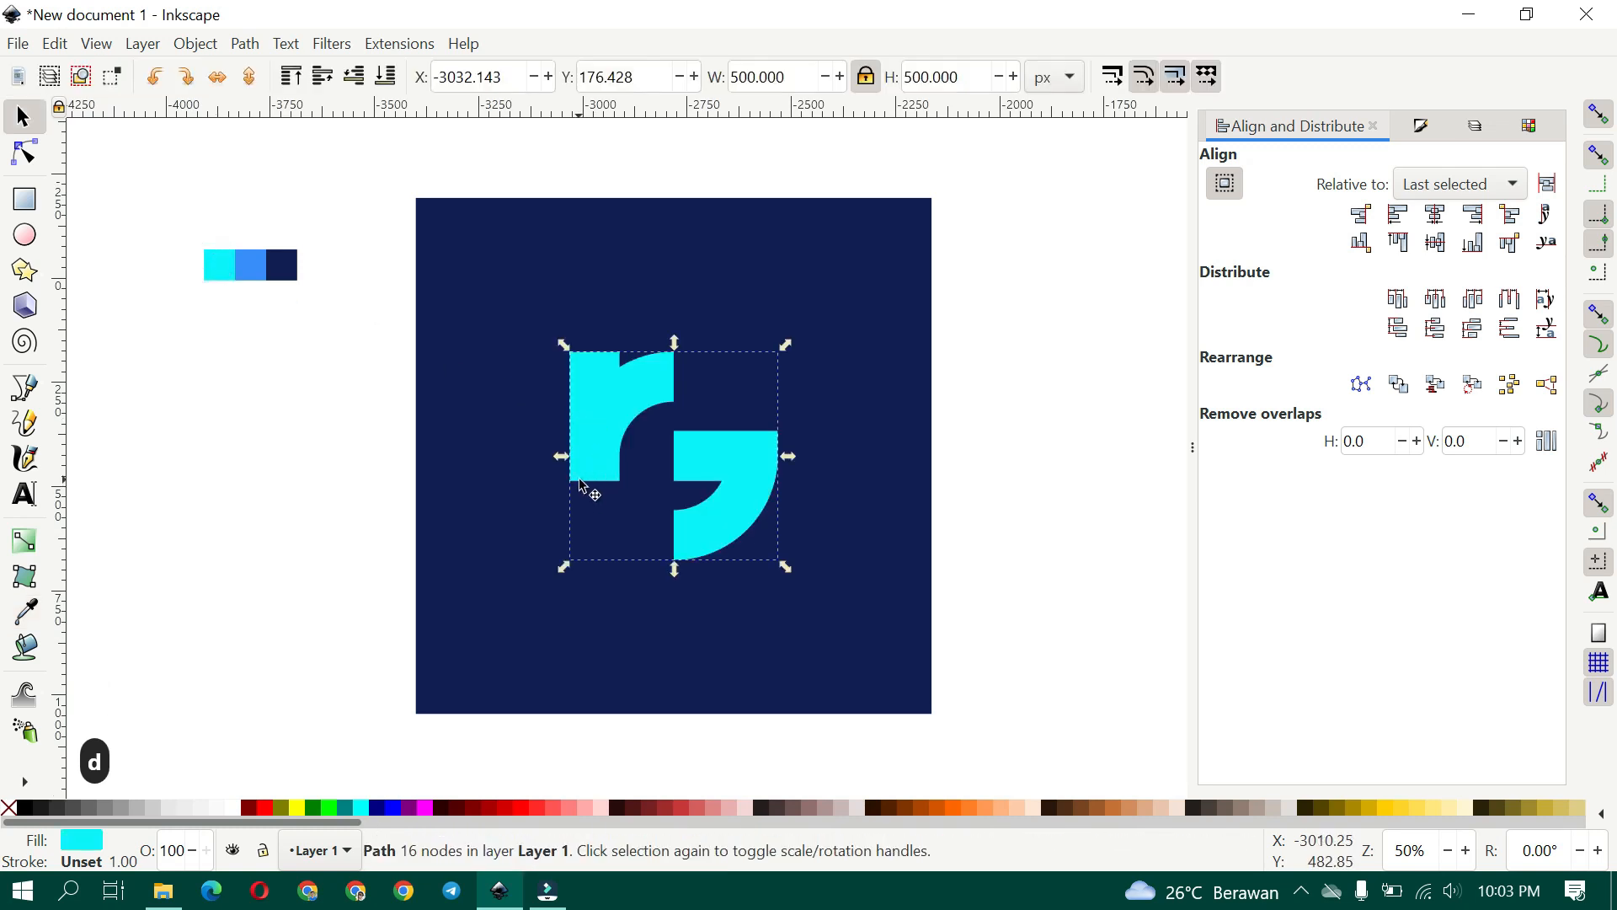
Apply a diagonal linear gradient from the r to the lower-right arc, and color its end stop with the palette image's medium blue
click(24, 784)
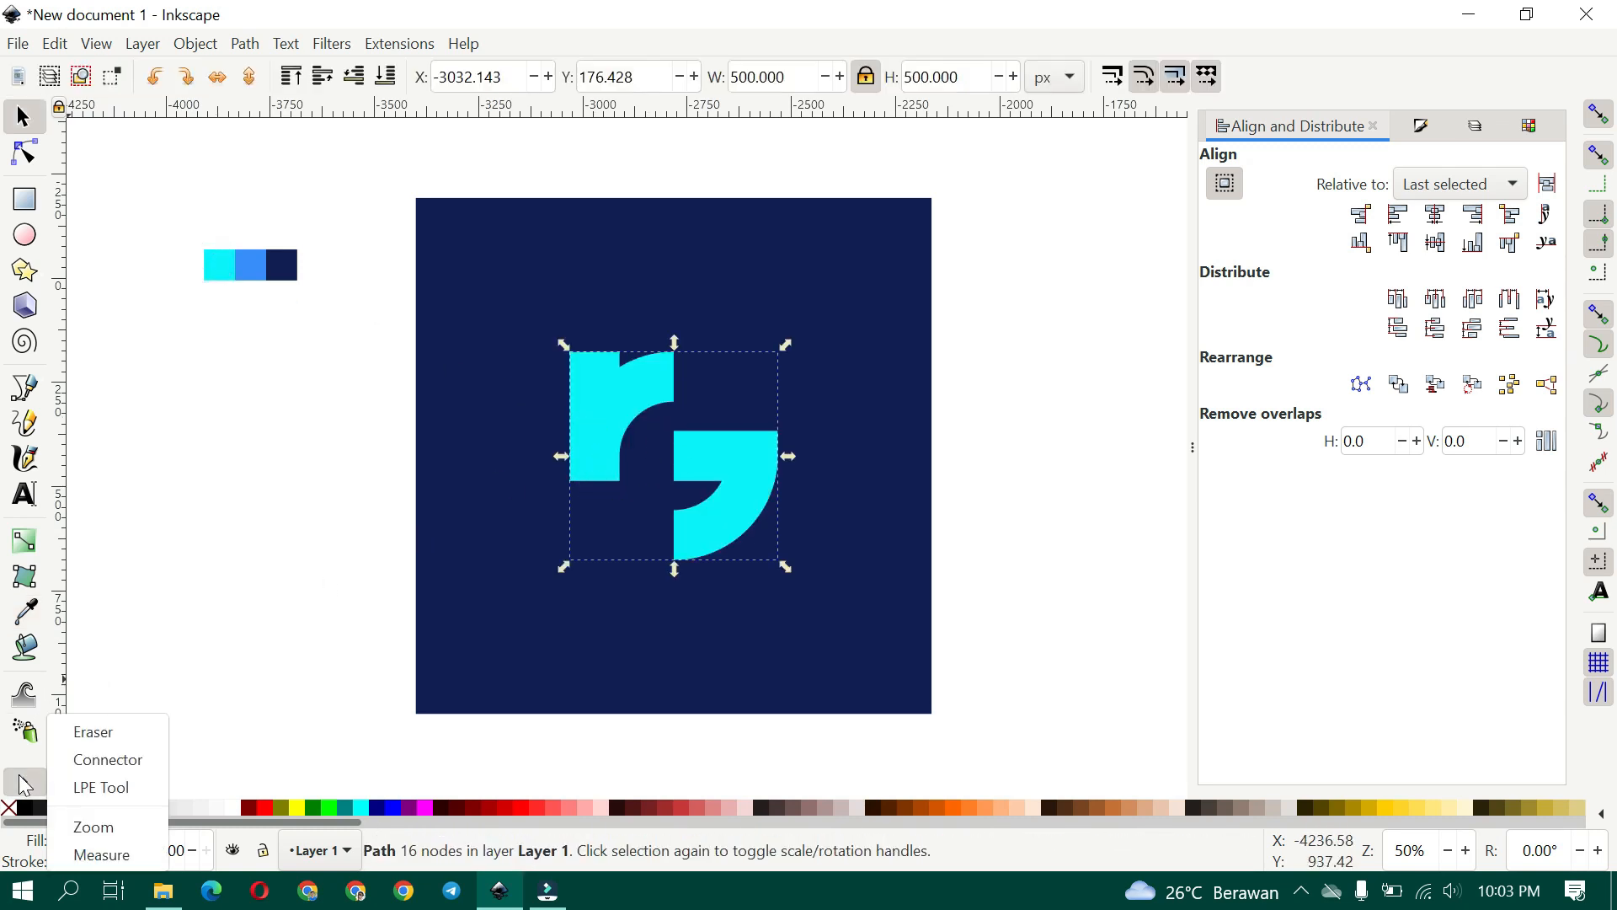
click(23, 790)
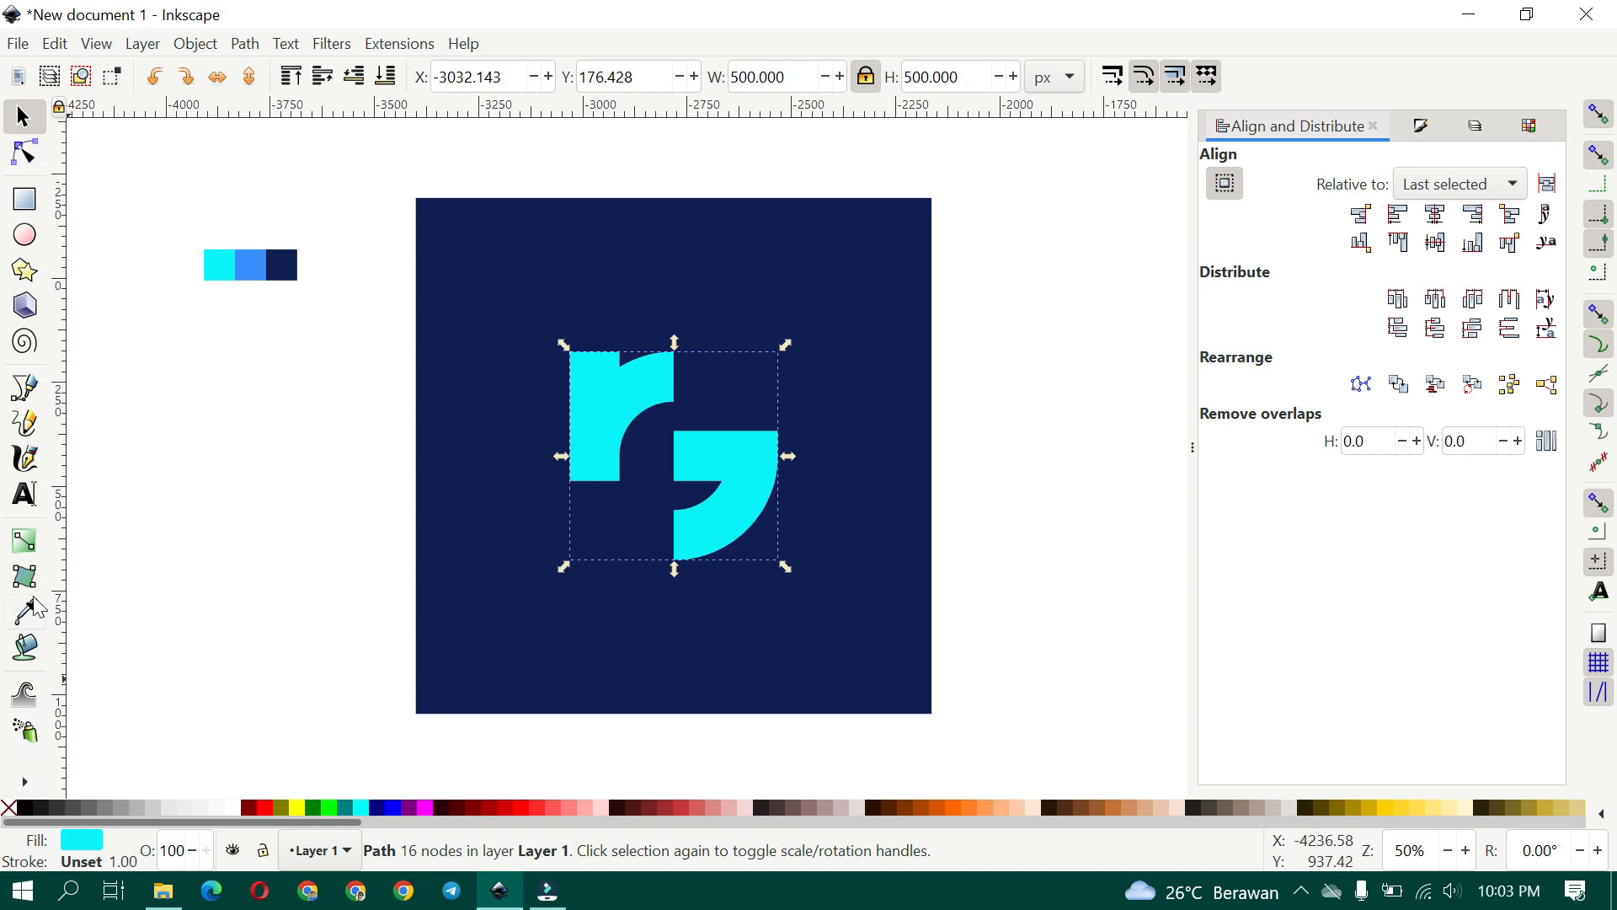
click(24, 542)
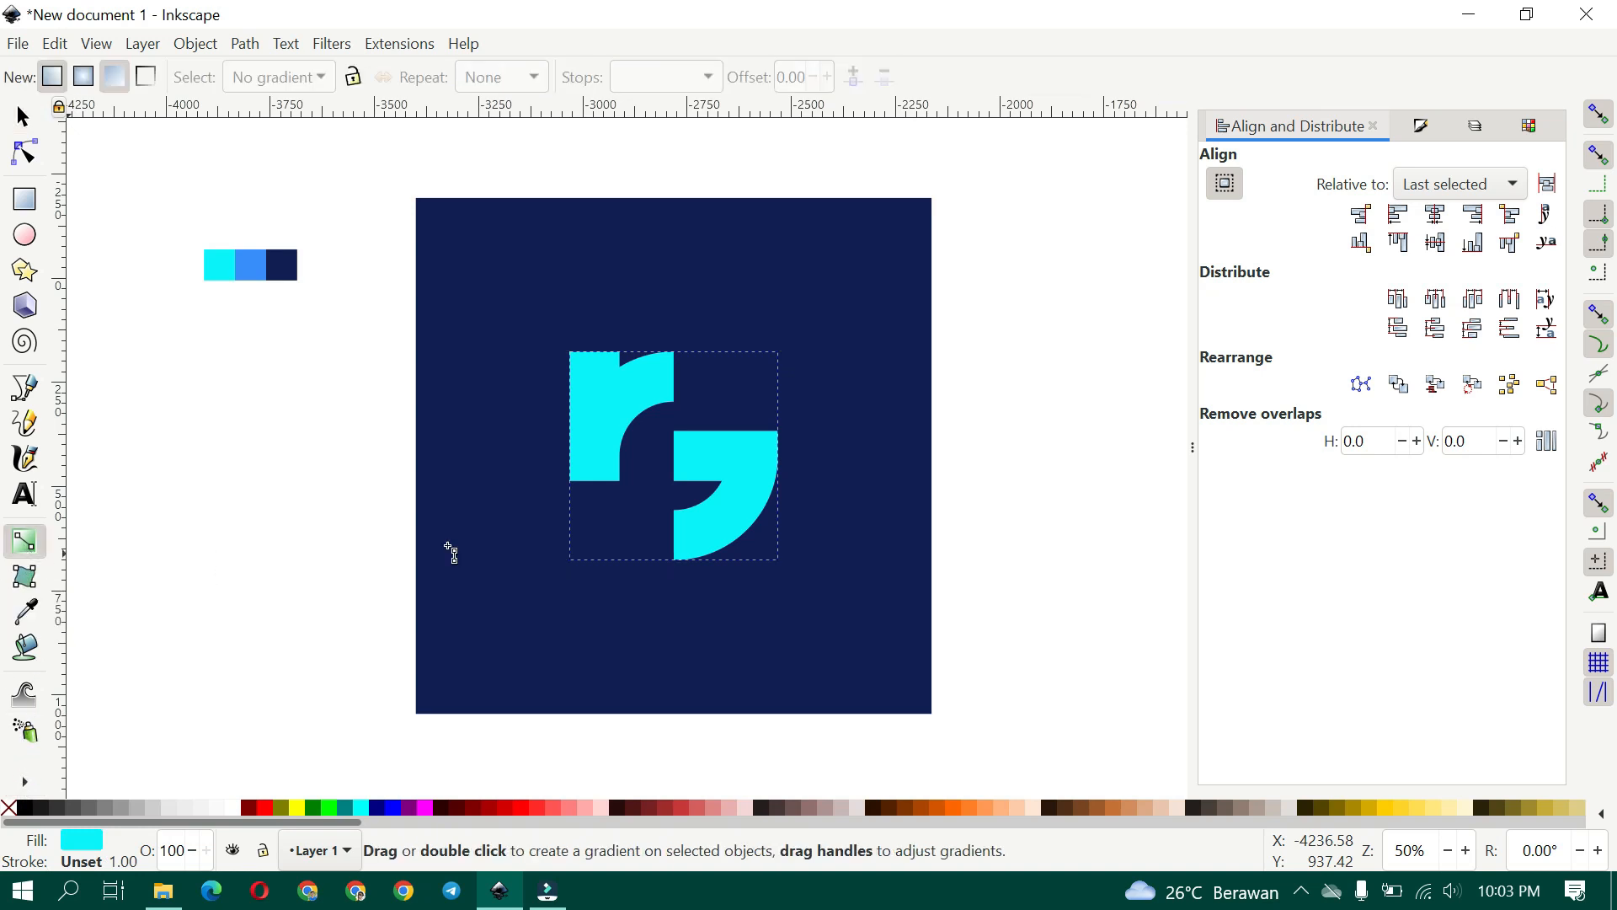
drag(622, 388, 739, 573)
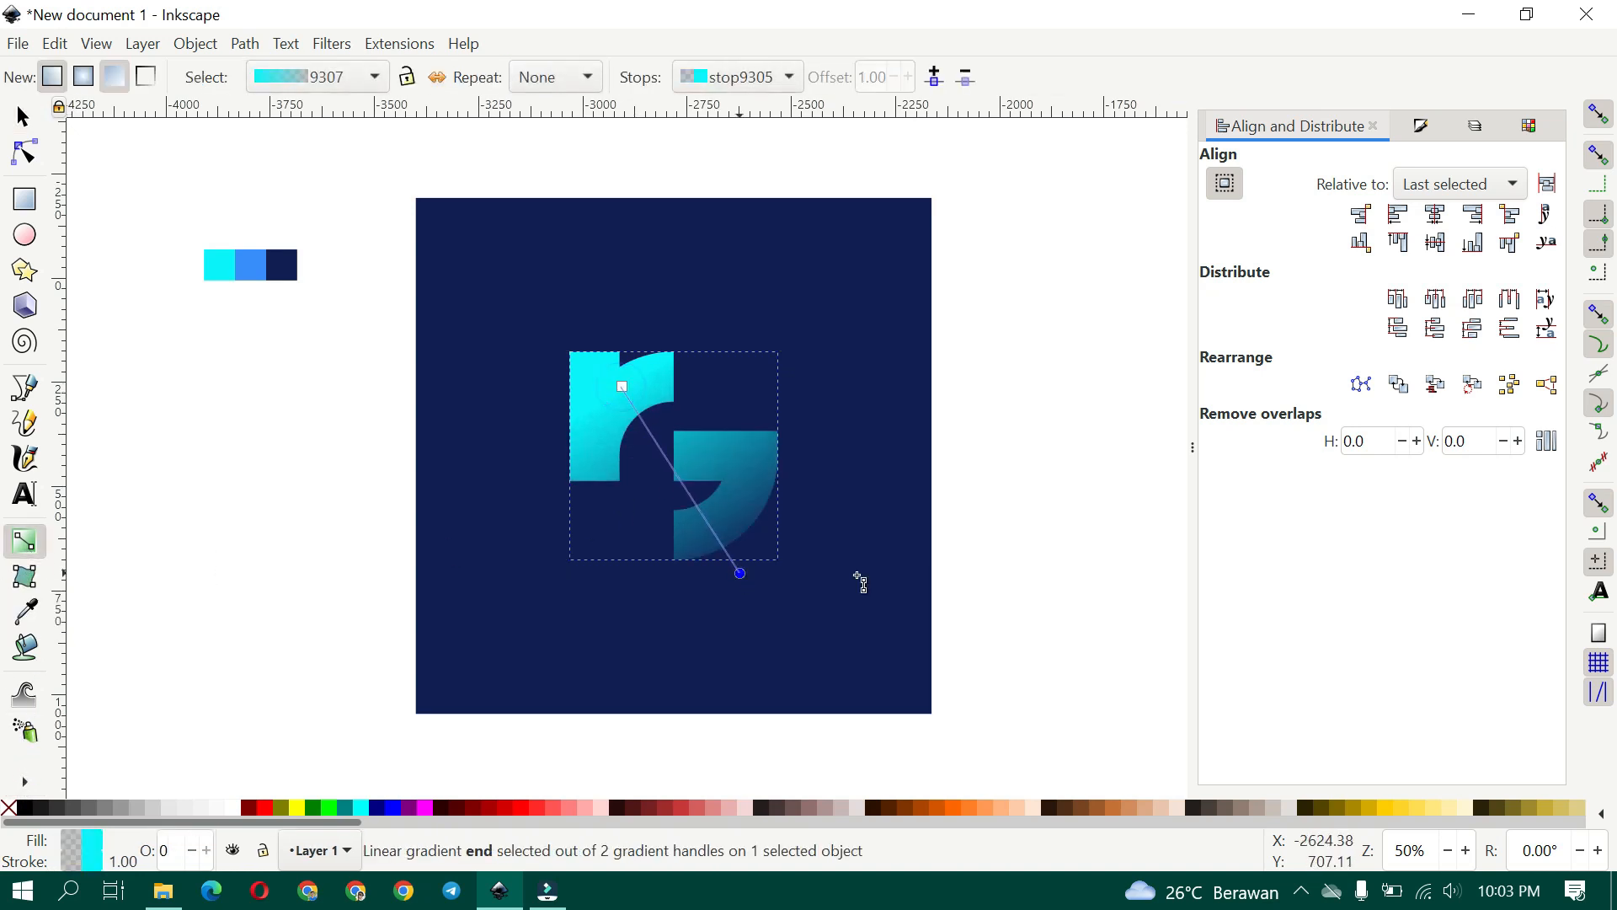
key(d)
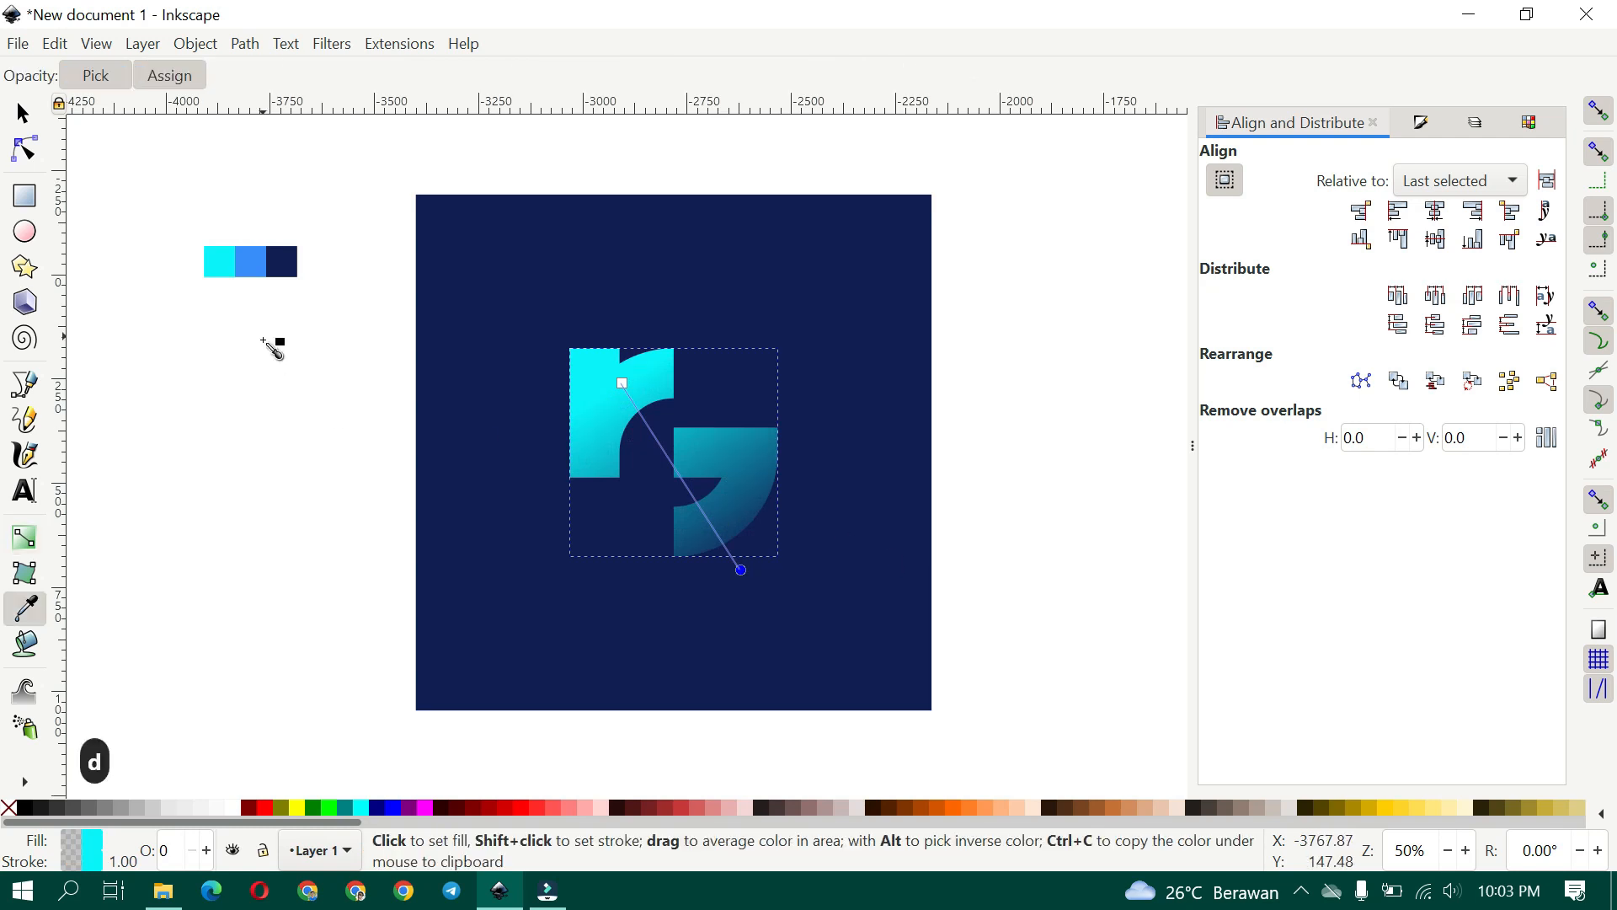
click(256, 264)
key(d)
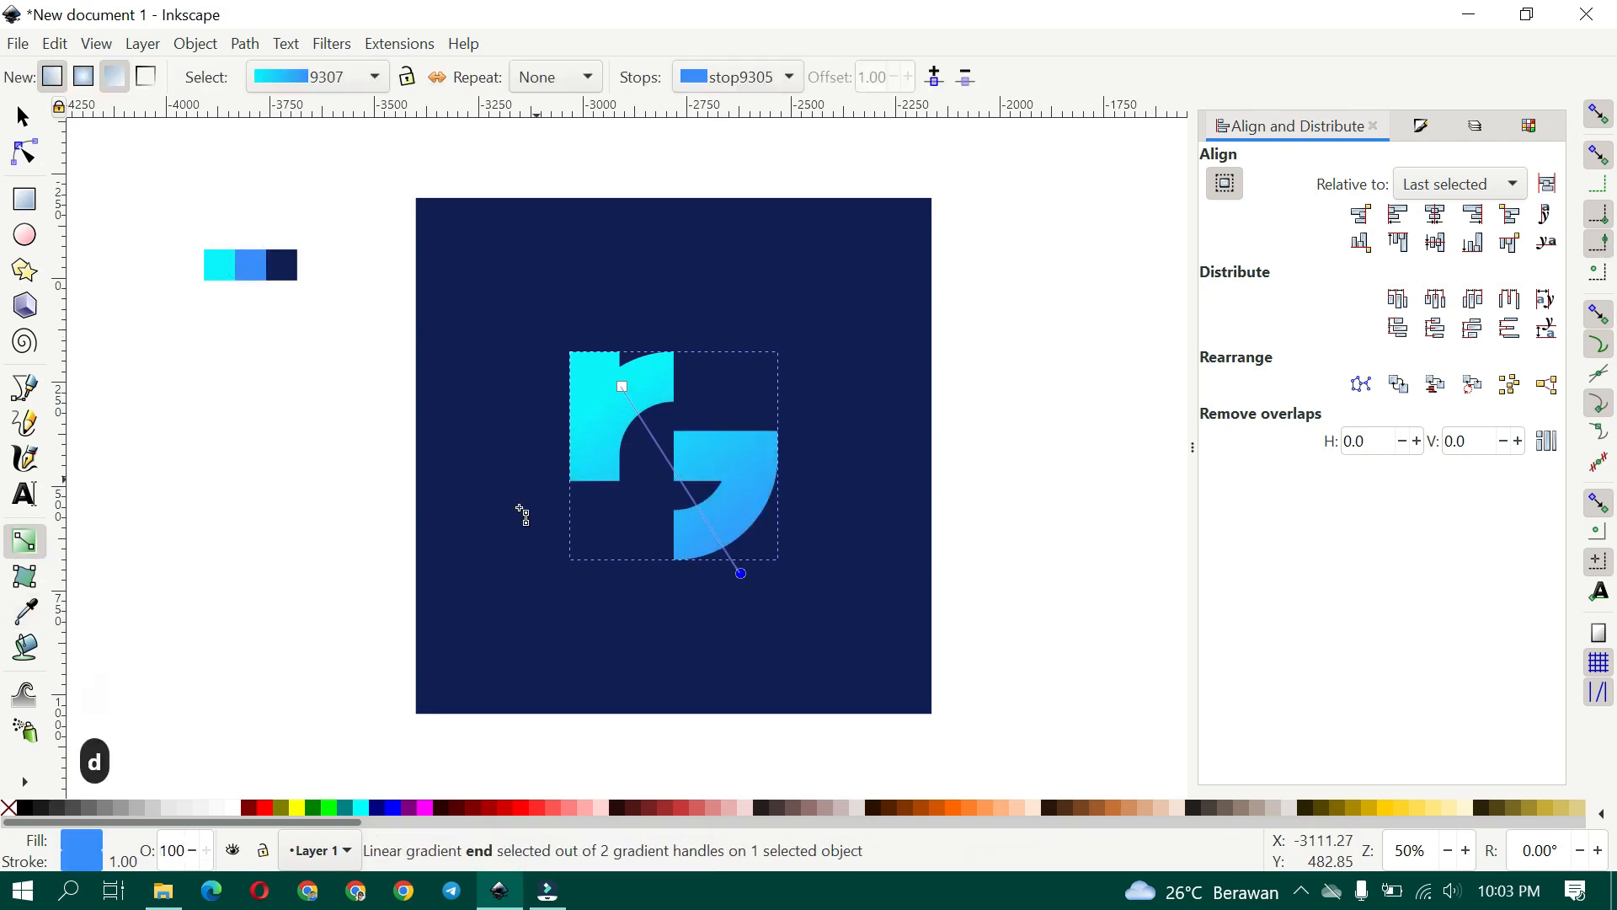
Reposition the gradient's start near the top of the r and its end inside the lower-right arc
scroll(694, 537, up, 1)
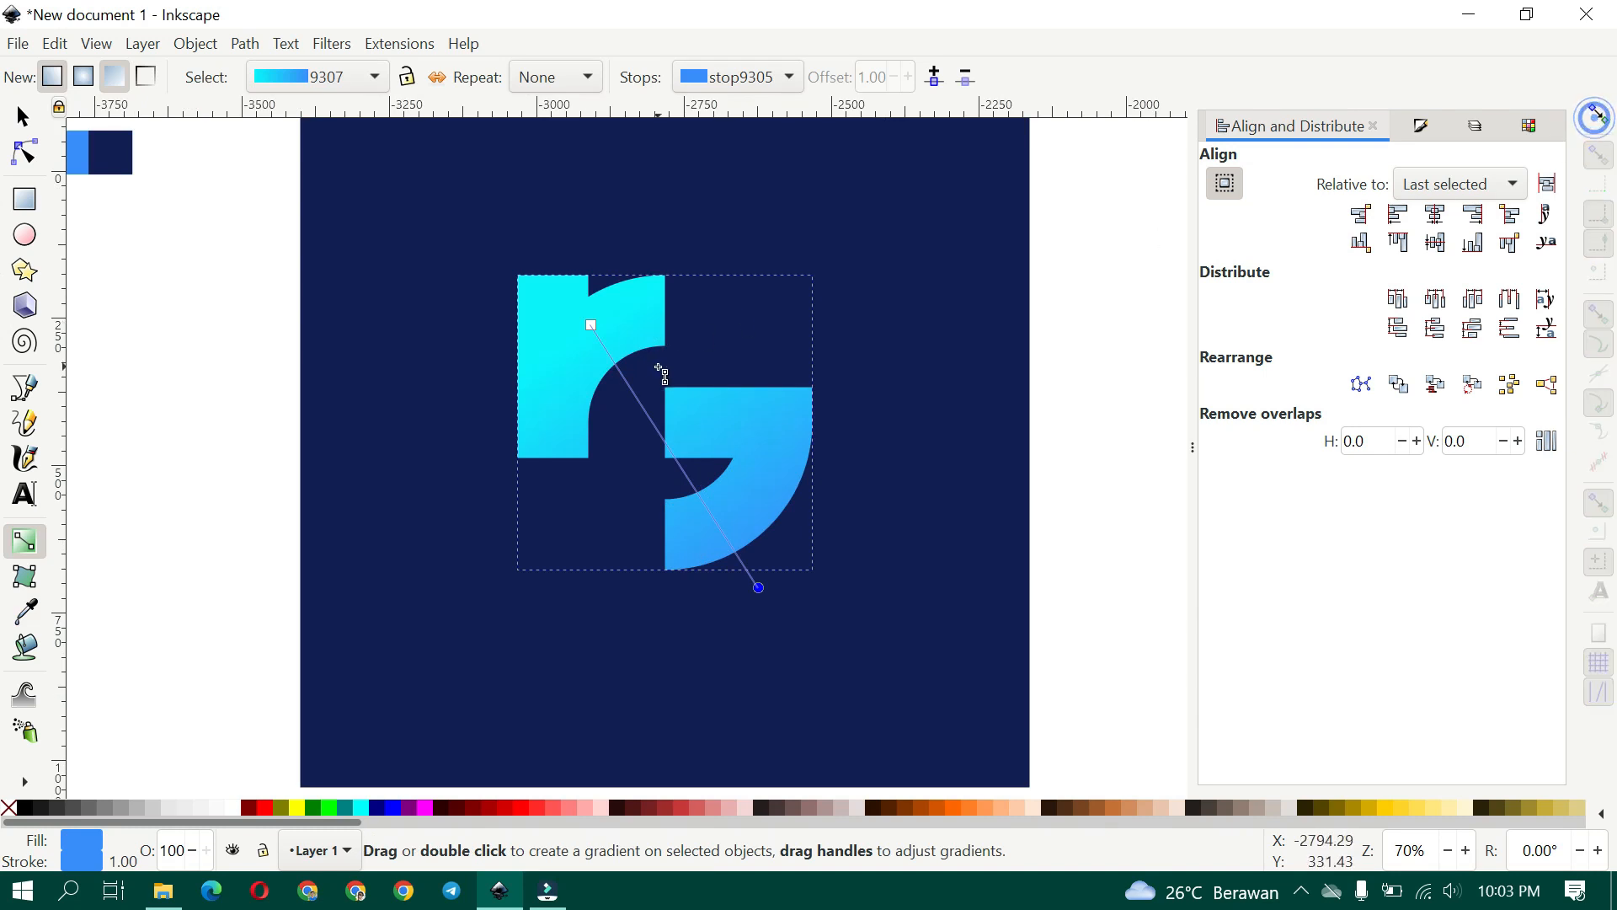
drag(590, 324, 549, 330)
drag(758, 587, 741, 508)
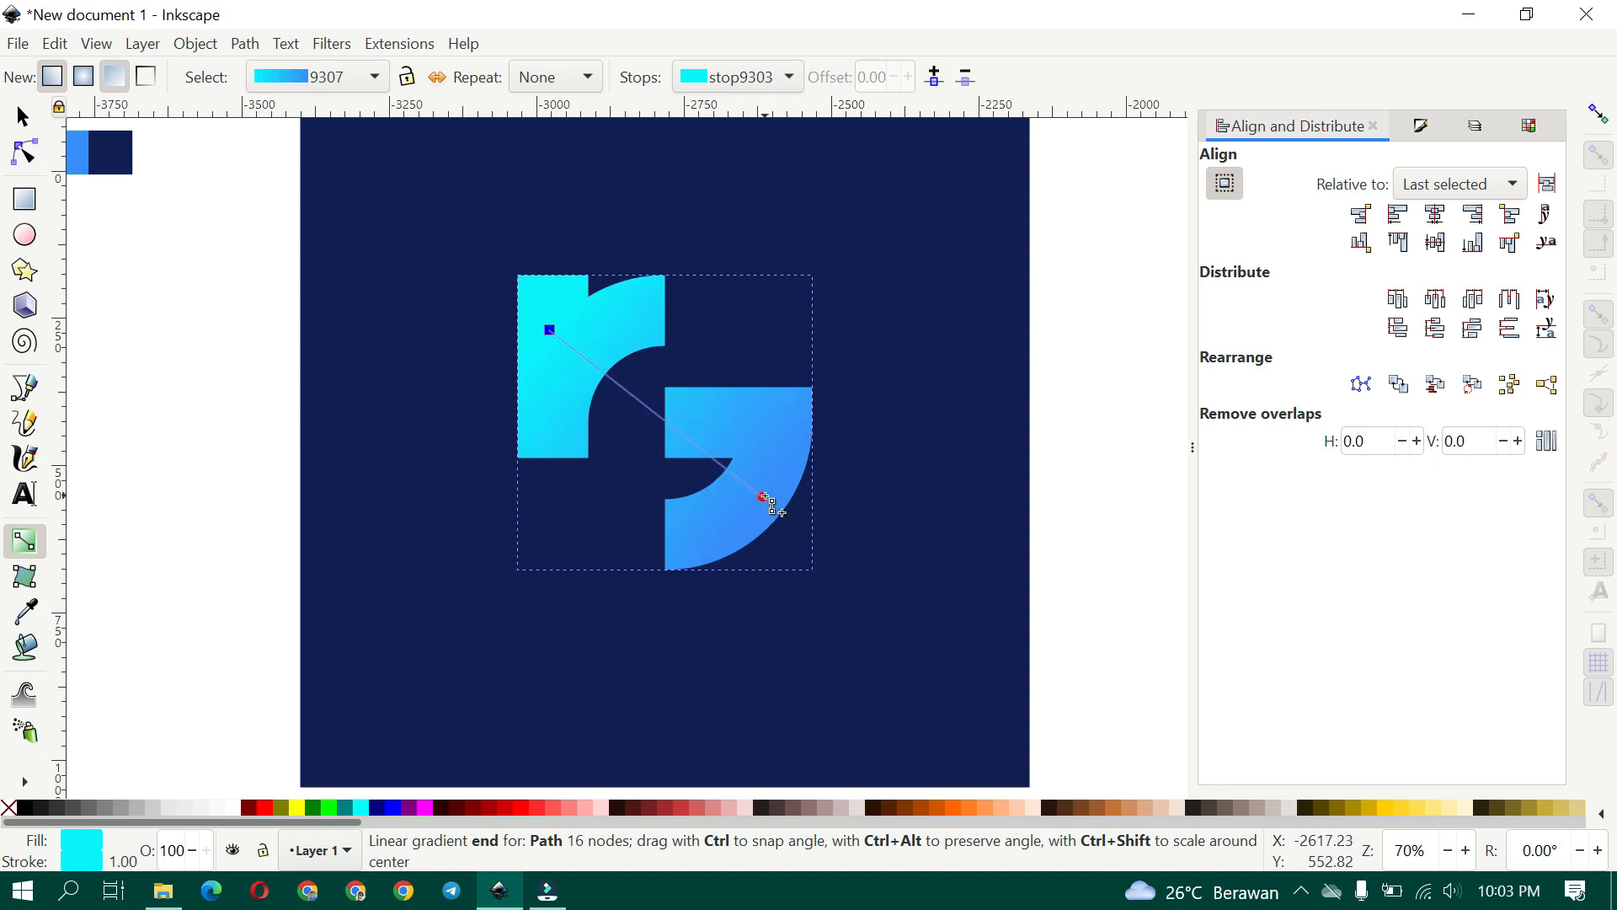
click(763, 497)
drag(549, 330, 579, 316)
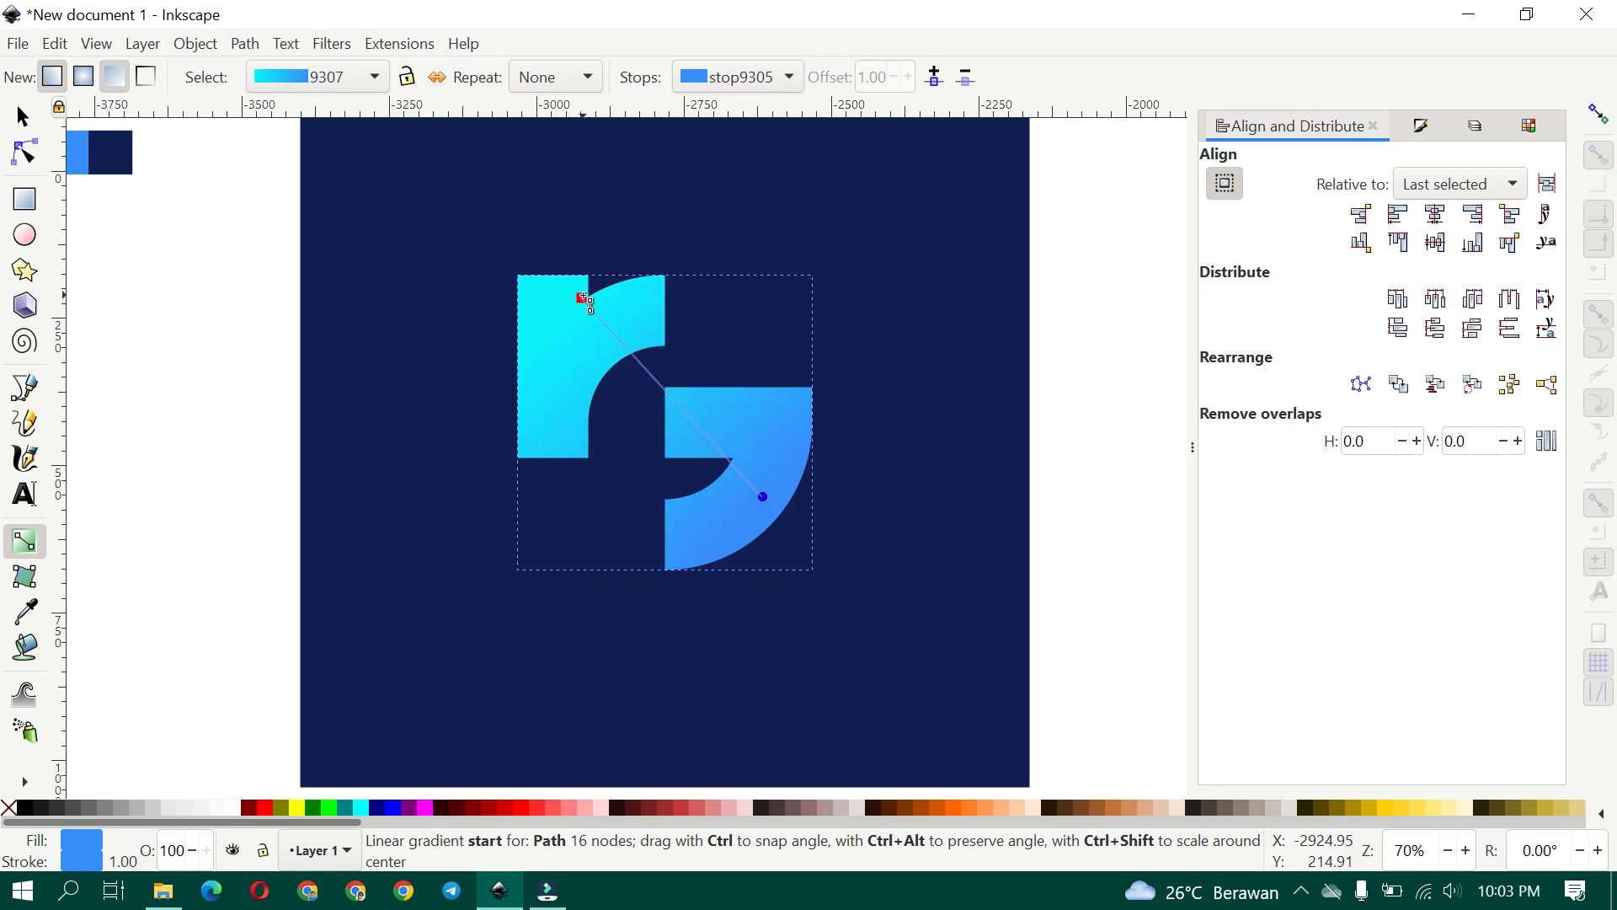
click(23, 117)
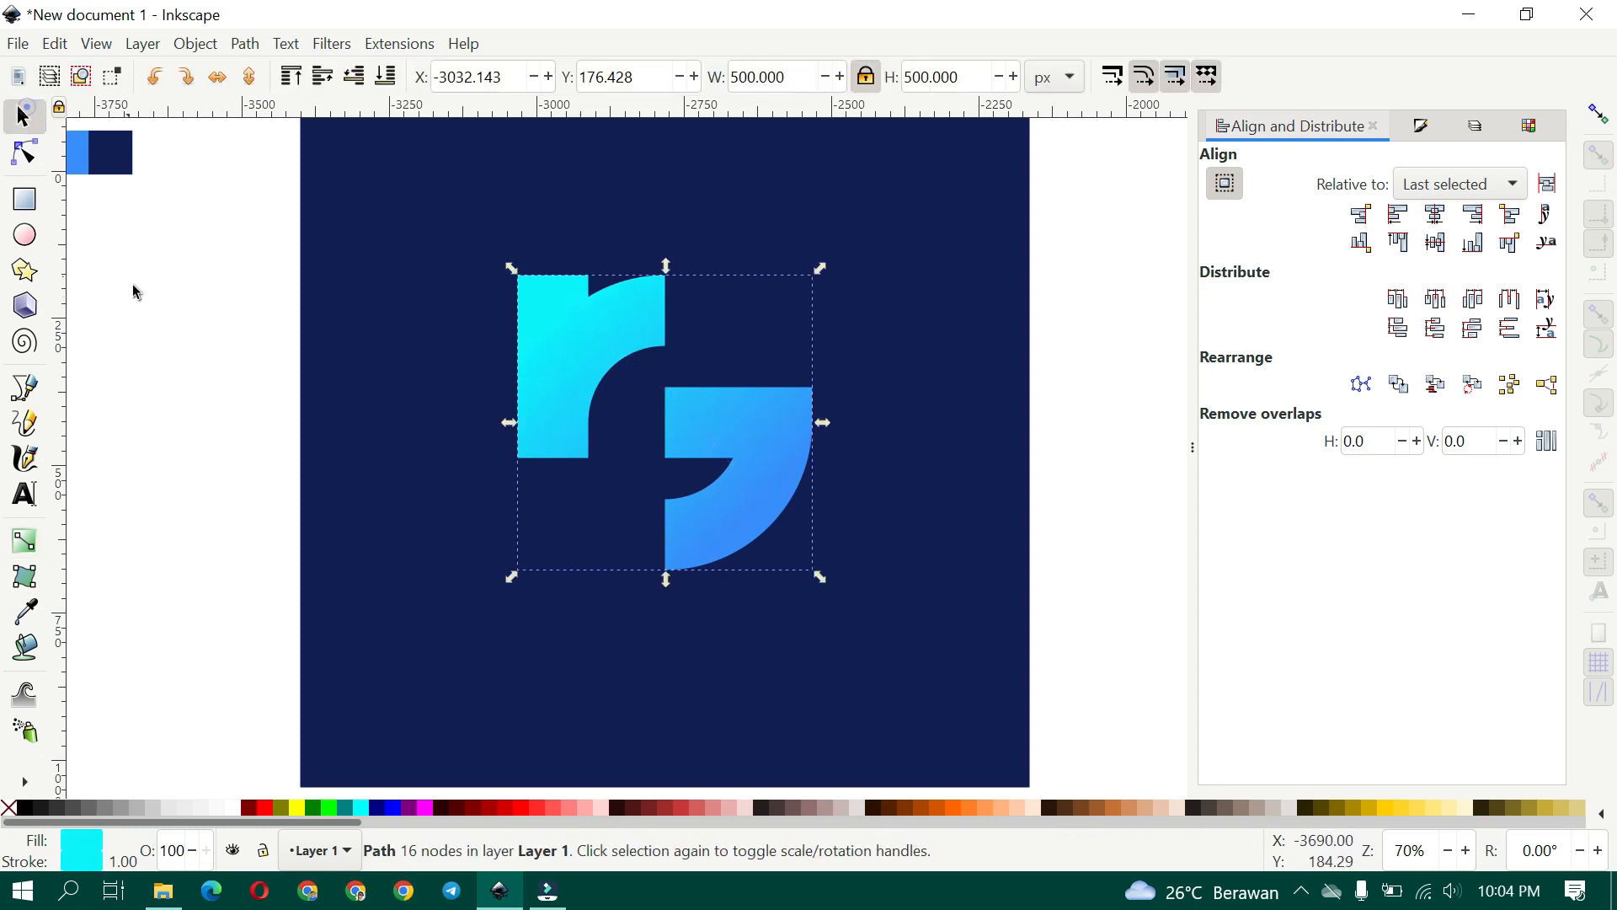
click(134, 285)
drag(418, 434, 429, 502)
scroll(508, 549, down, 1)
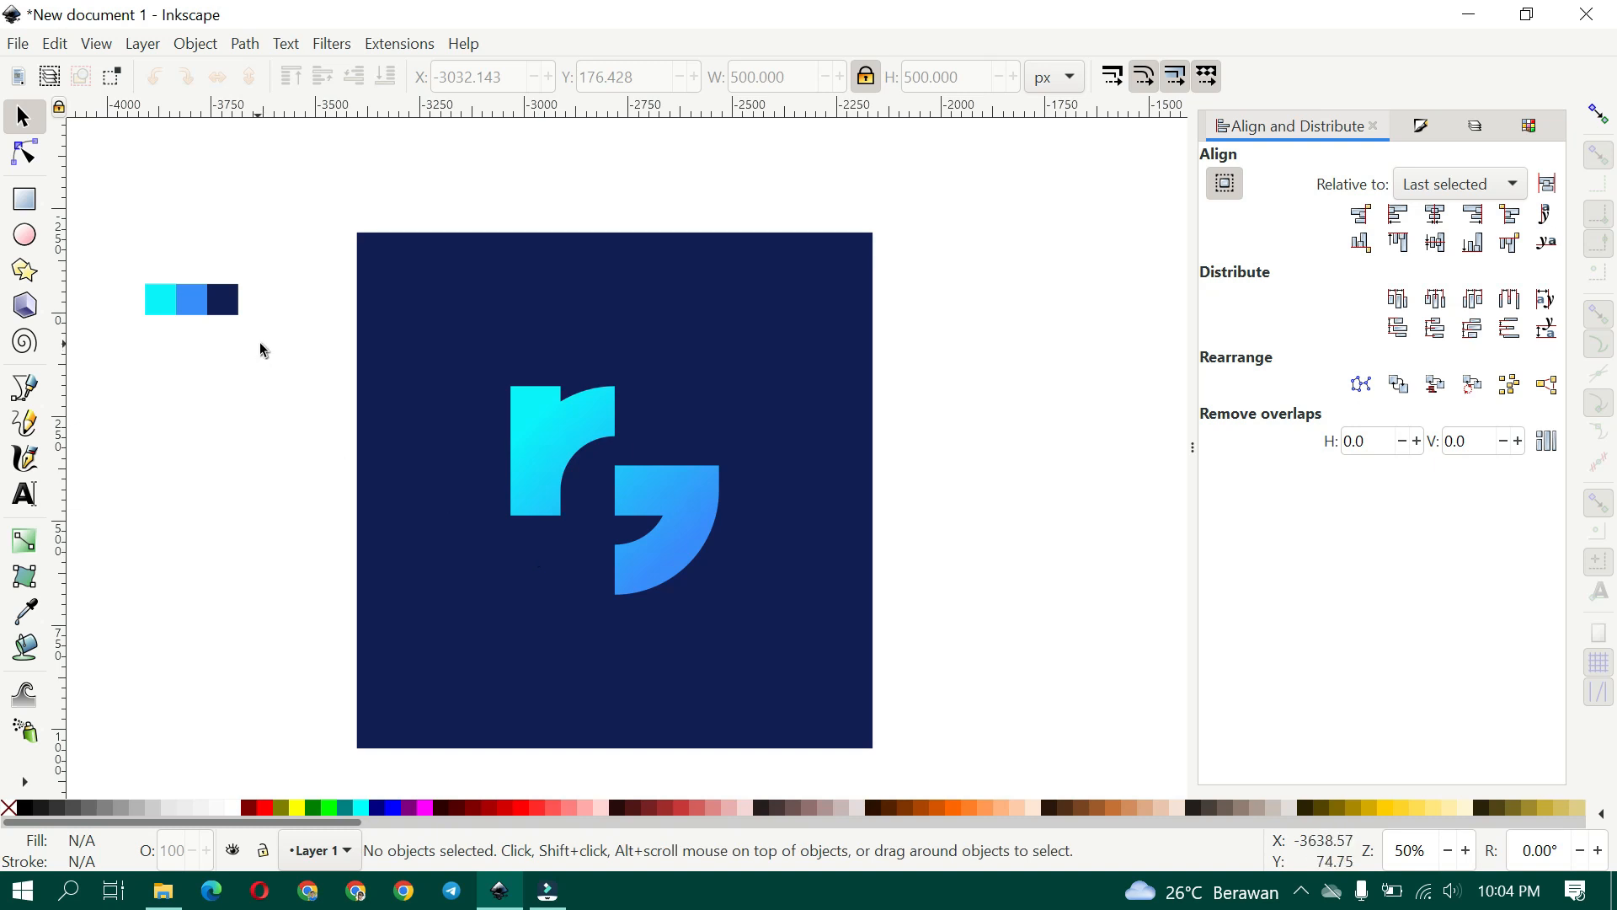
Duplicate the gradient logo and fill the copy with black
scroll(685, 506, up, 1)
click(685, 506)
right_click(686, 506)
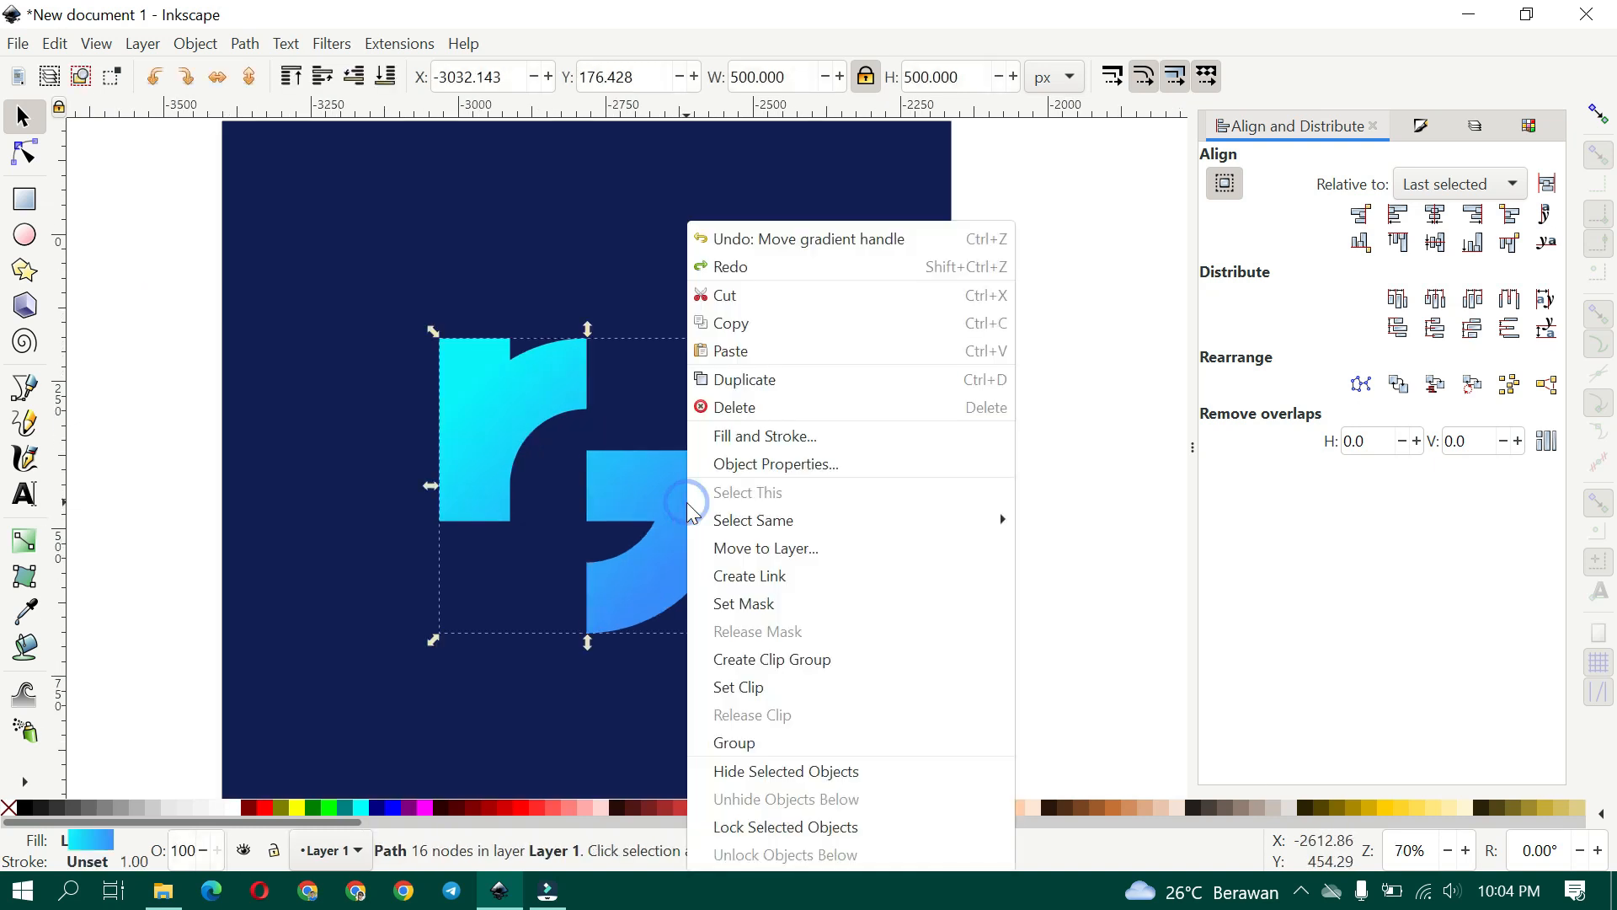
click(737, 381)
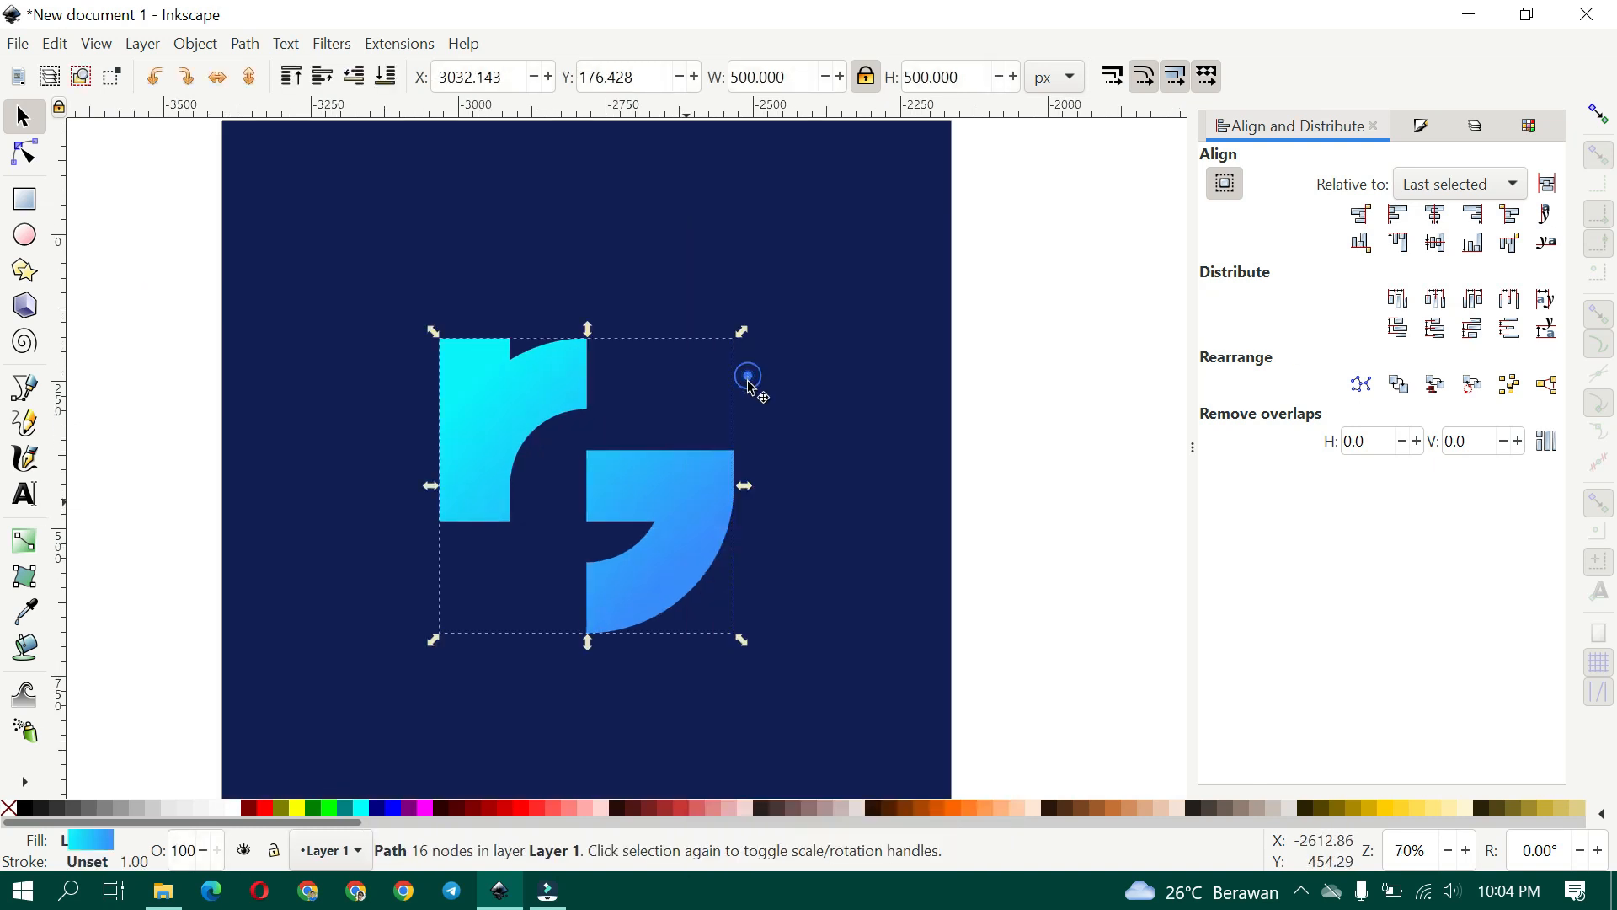
click(23, 806)
Lower the black copy behind the gradient logo and offset it about 25 px right and 30 px down
scroll(754, 518, up, 1)
drag(624, 490, 636, 506)
click(355, 77)
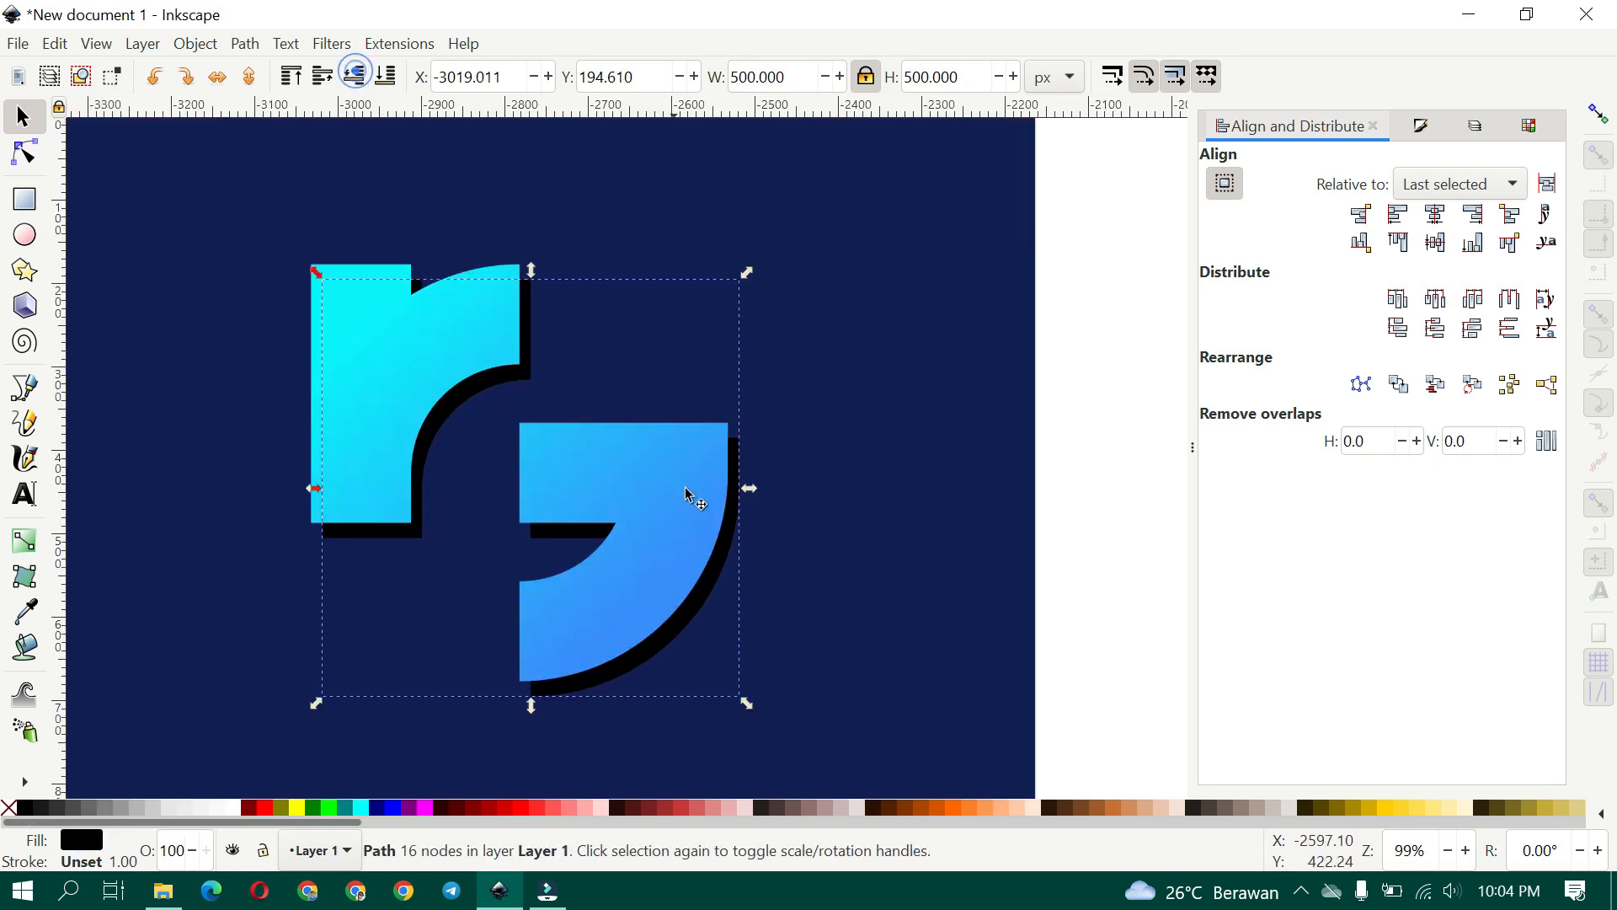
scroll(696, 638, up, 1)
drag(683, 615, 702, 635)
Soften the black shadow with 33.3% blur and 71.5% opacity, and enlarge it slightly to about 644 px
key(ctrl+shift+f)
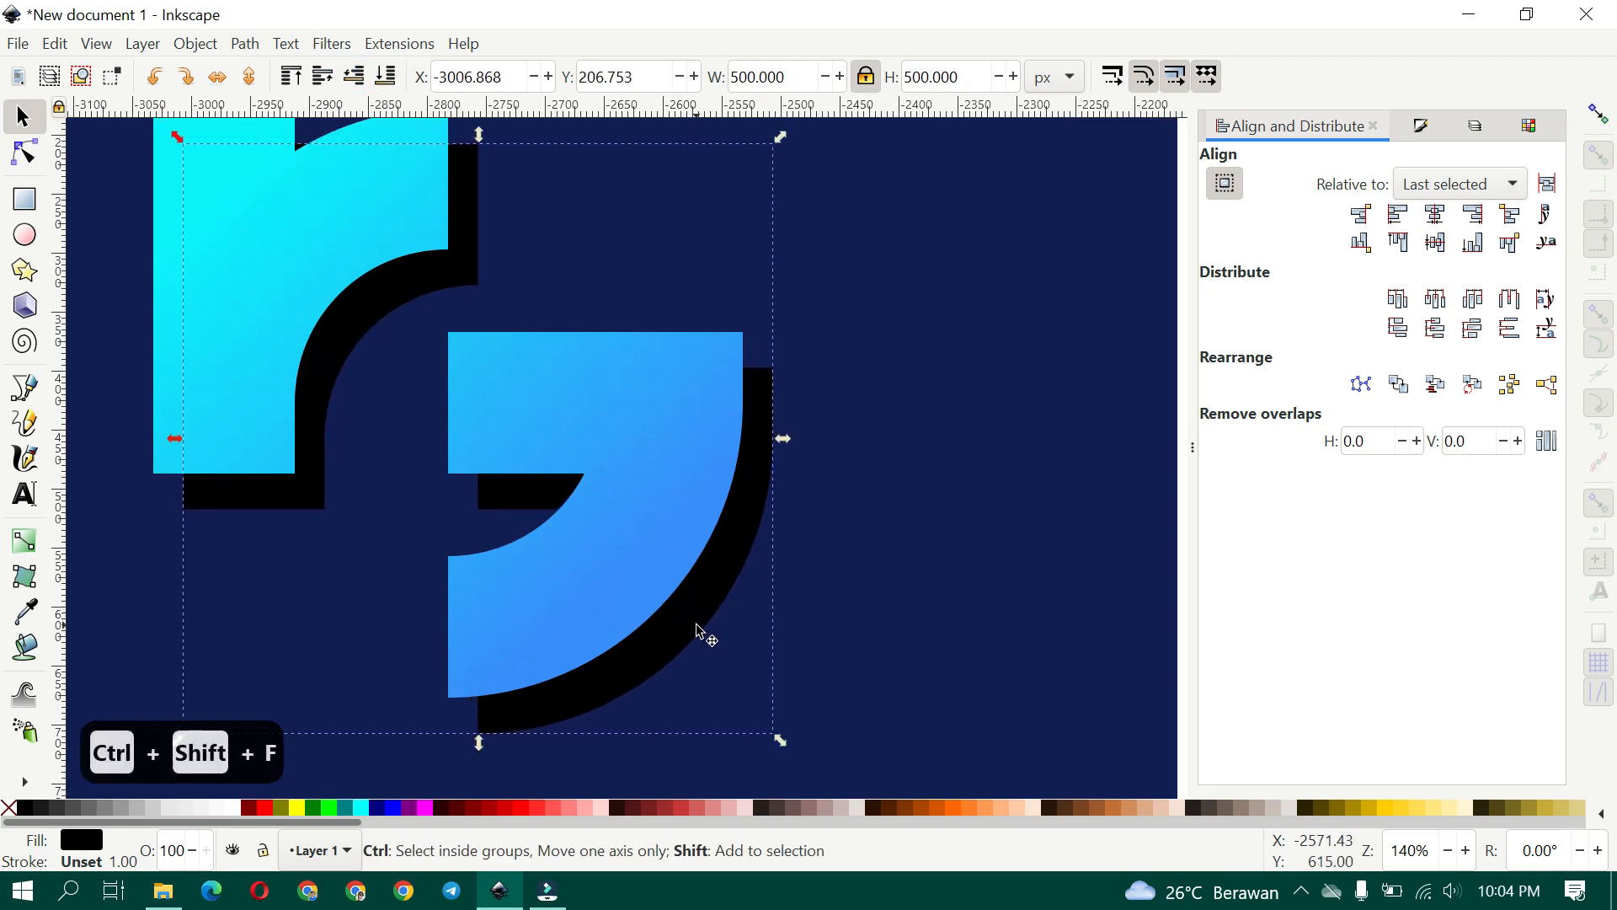
drag(1209, 741, 1300, 741)
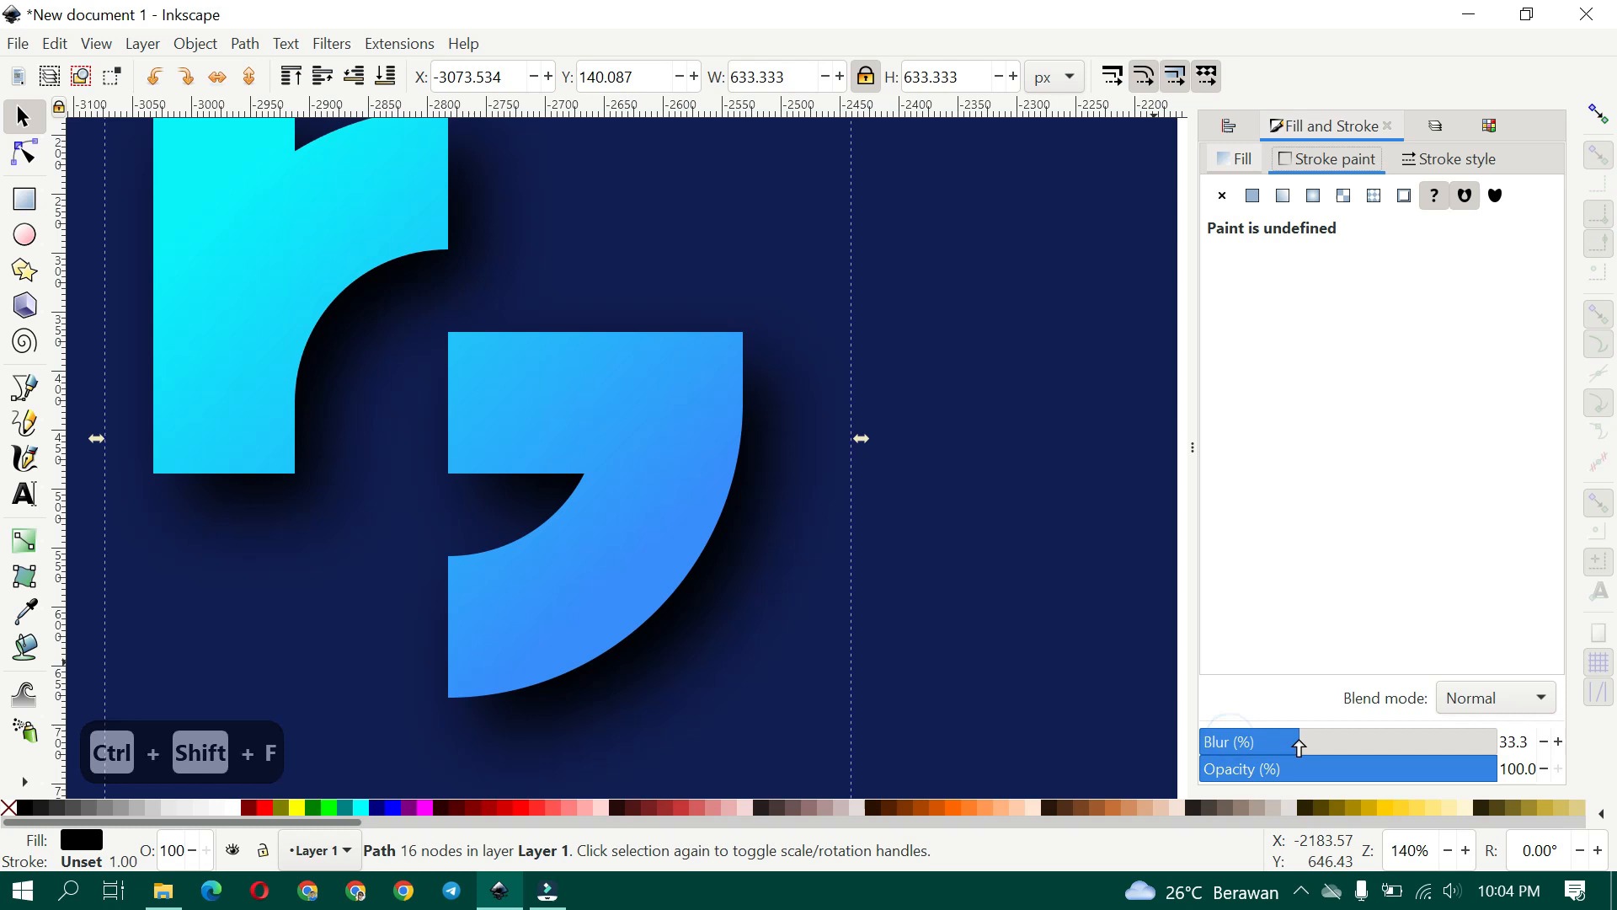
scroll(497, 620, down, 1)
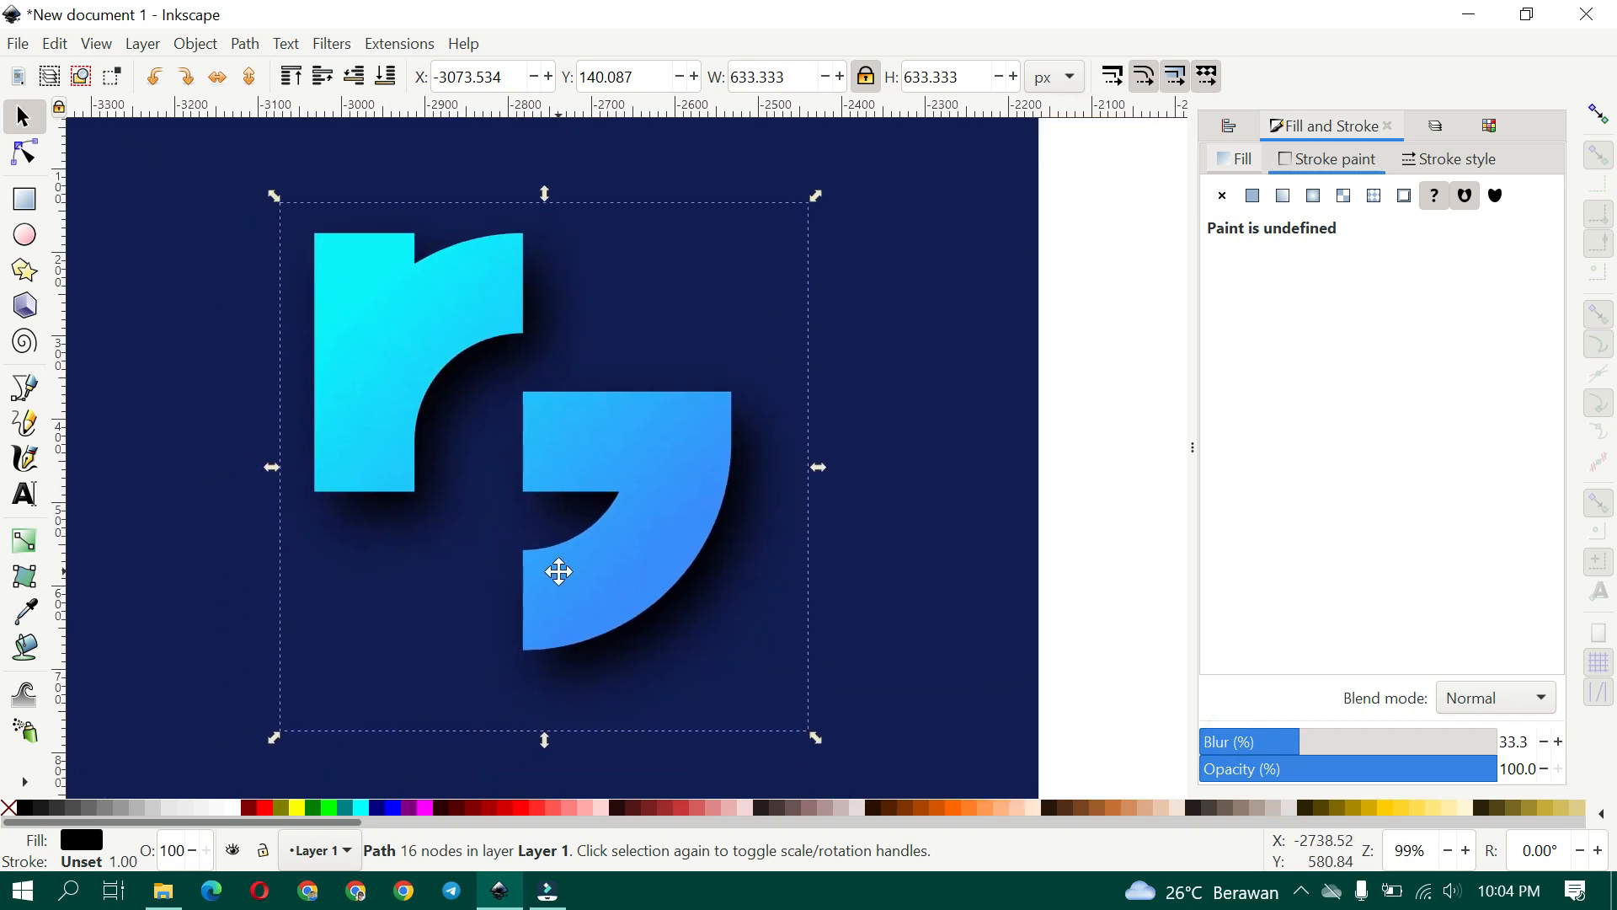
drag(1455, 771, 1412, 768)
drag(817, 740, 823, 746)
drag(650, 585, 679, 590)
click(1106, 535)
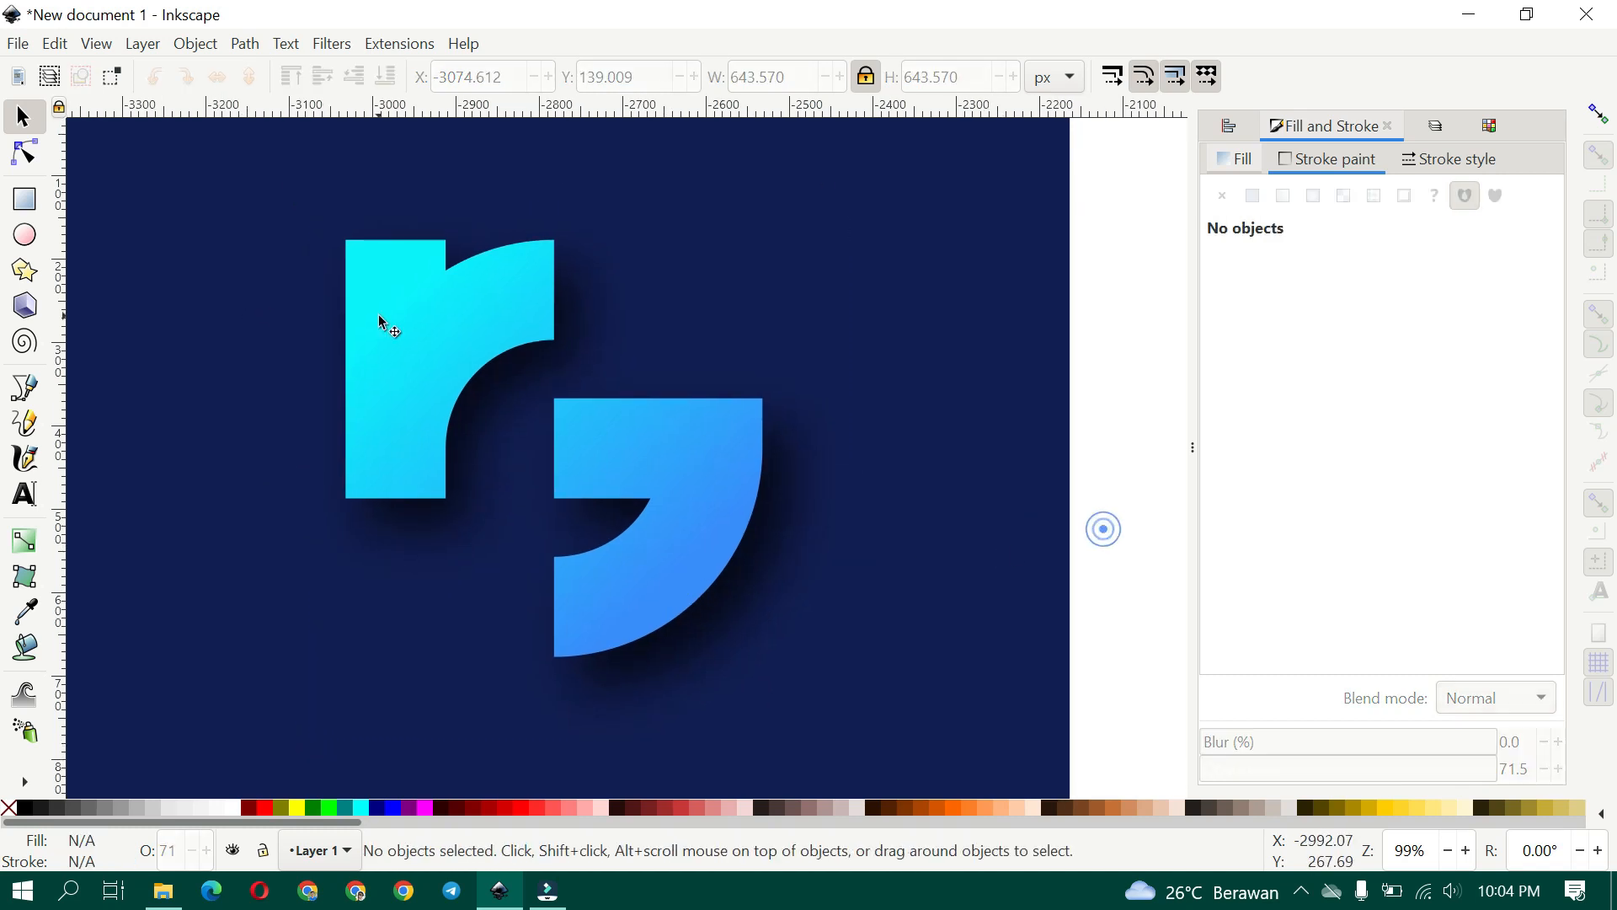
Duplicate the gradient logo and move the copy about 38 px left and 23 px up
click(387, 318)
right_click(389, 318)
click(442, 380)
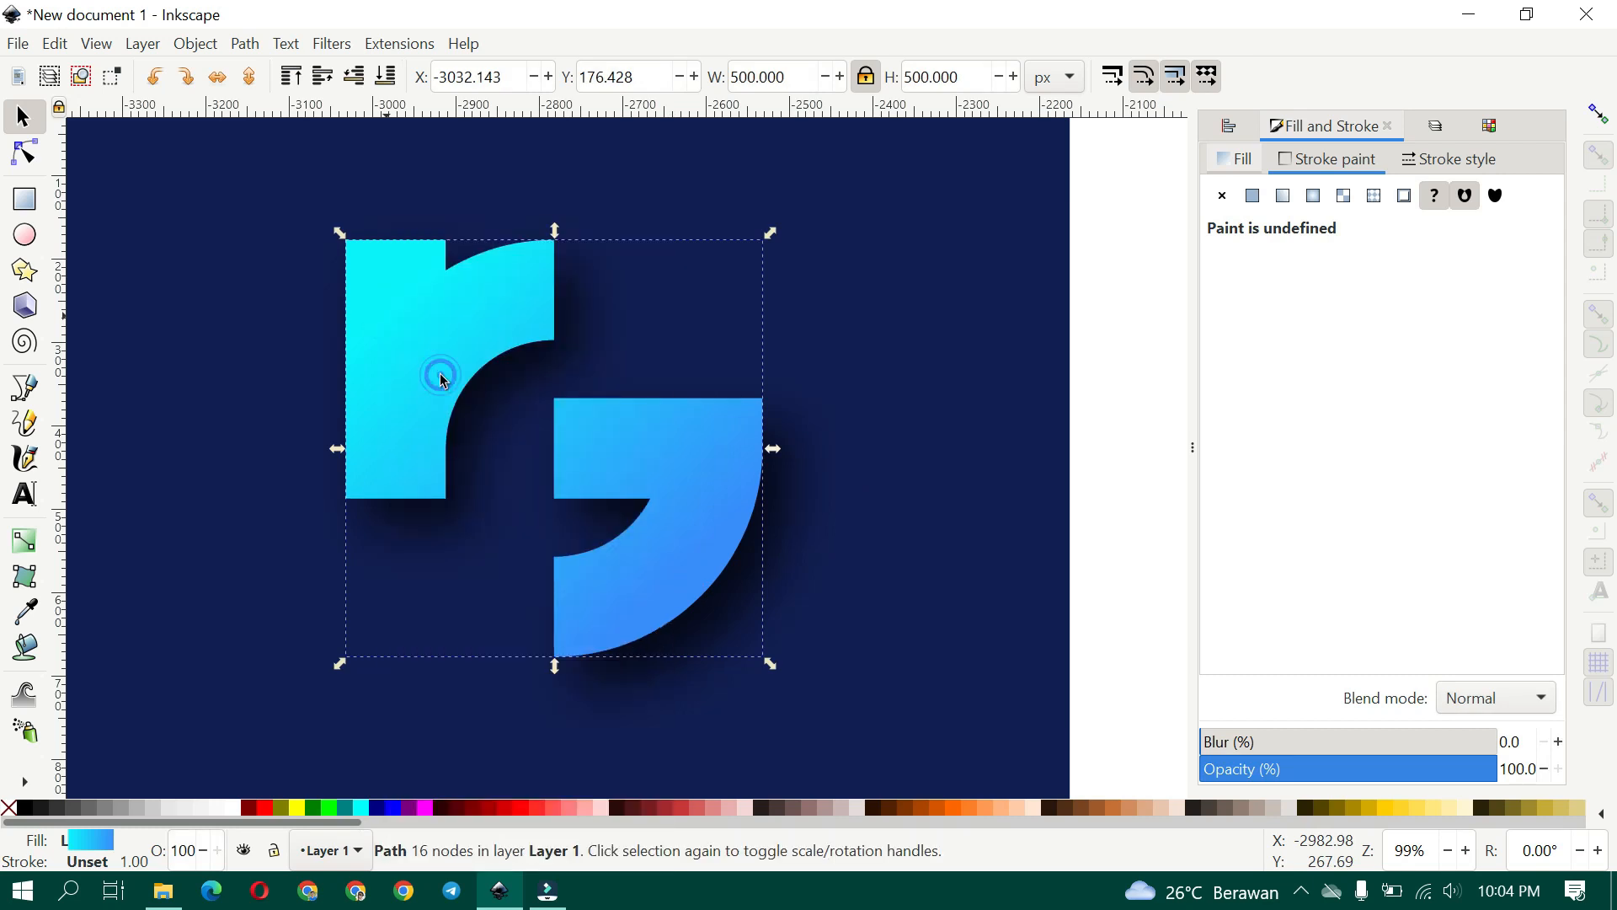
drag(422, 363, 487, 389)
scroll(588, 451, left, 12)
scroll(589, 452, up, 4)
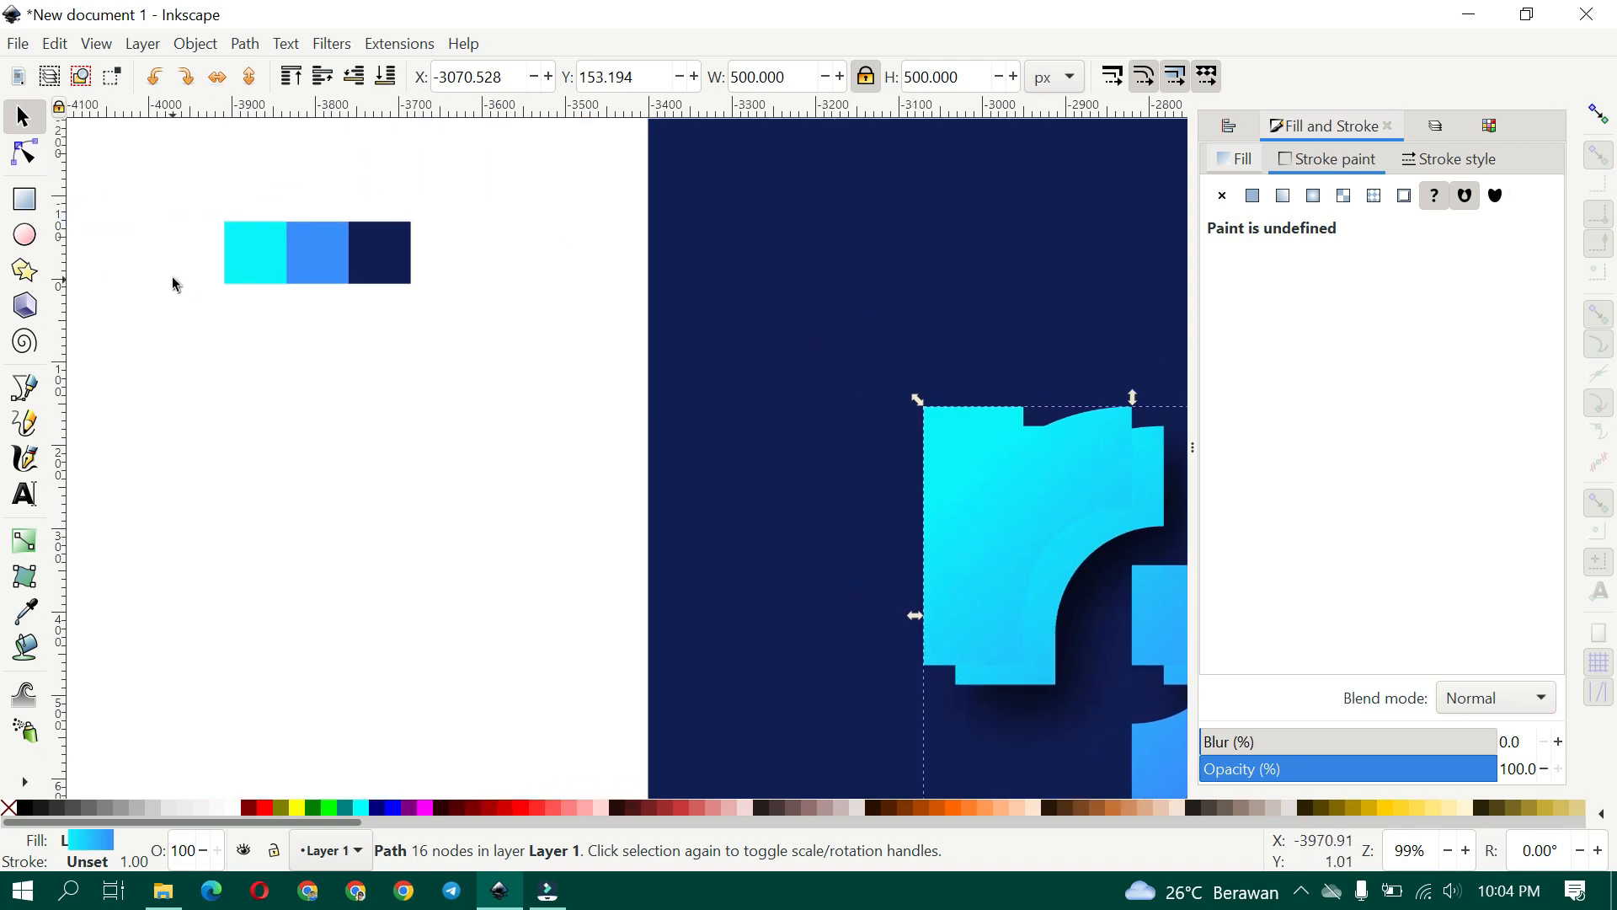
Fill the new copy with the palette image's cyan and place it behind the logo, offset about 27 px left and 12 px up
key(d)
click(250, 253)
scroll(159, 342, right, 12)
scroll(159, 343, down, 4)
key(d)
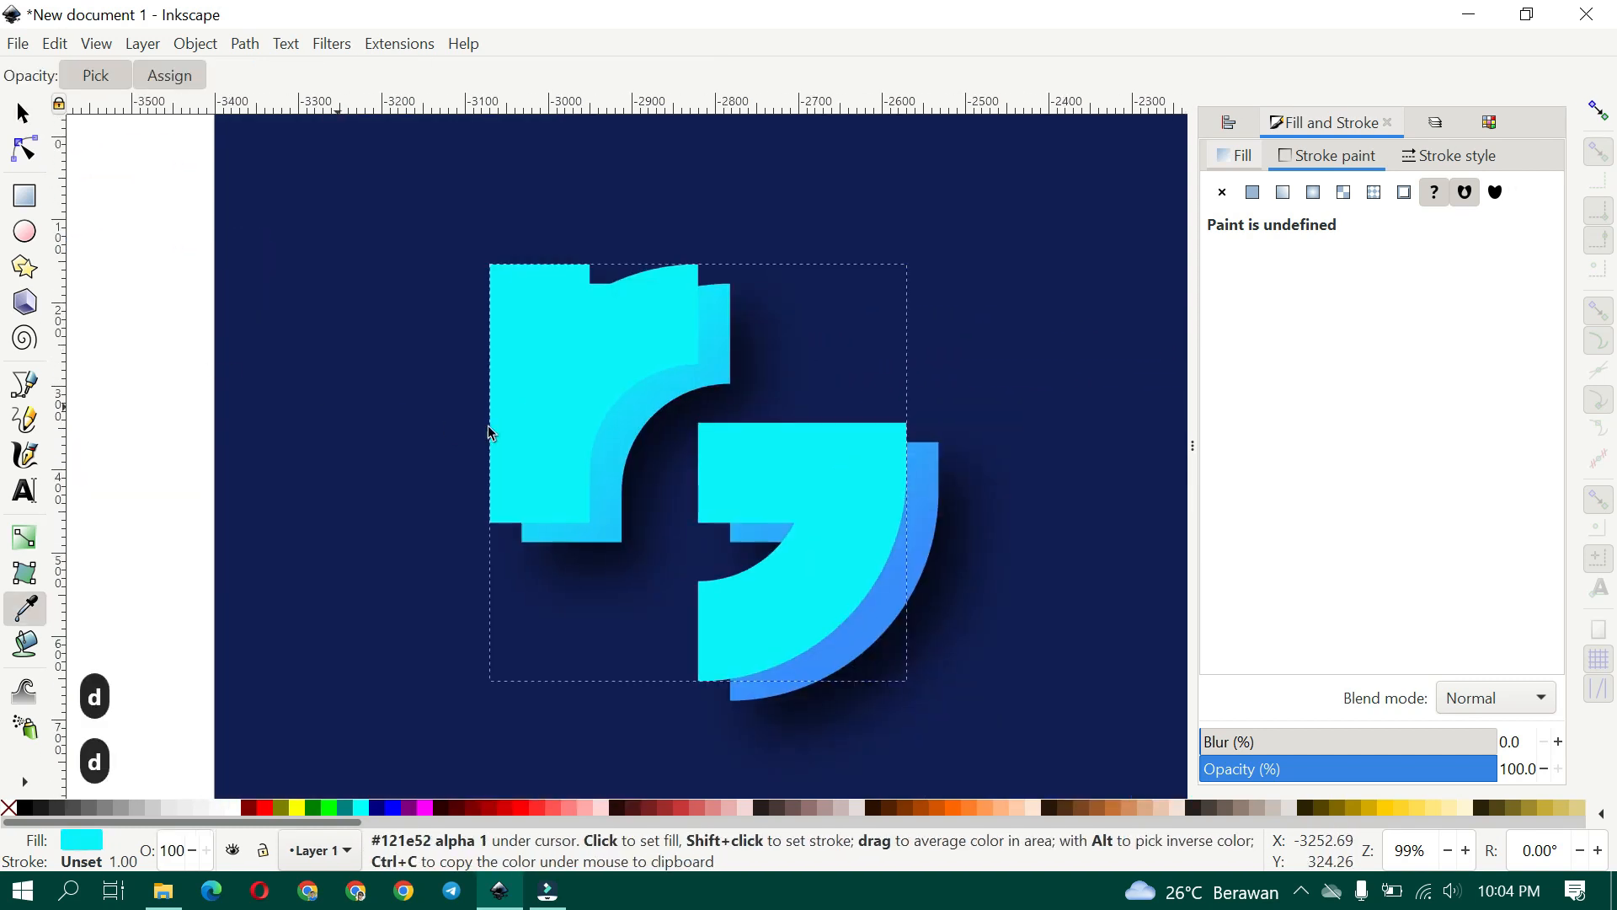
drag(756, 481, 769, 501)
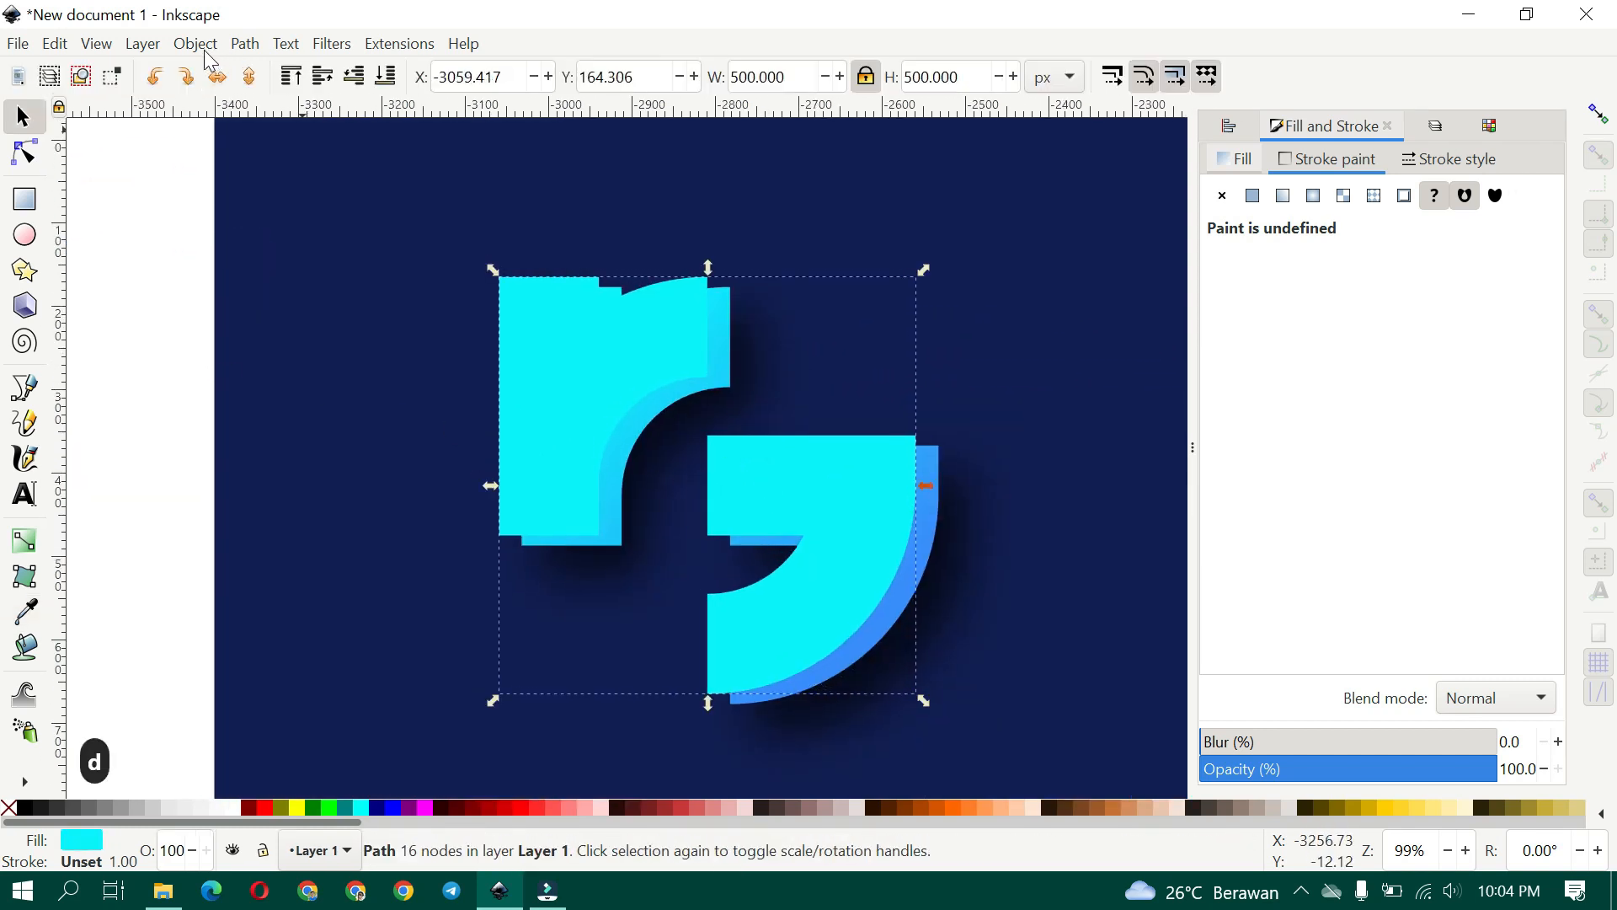
click(355, 77)
Turn the cyan copy into a soft glow with 31.1% blur and 24% opacity
drag(1235, 750, 1264, 745)
drag(1414, 777, 1256, 771)
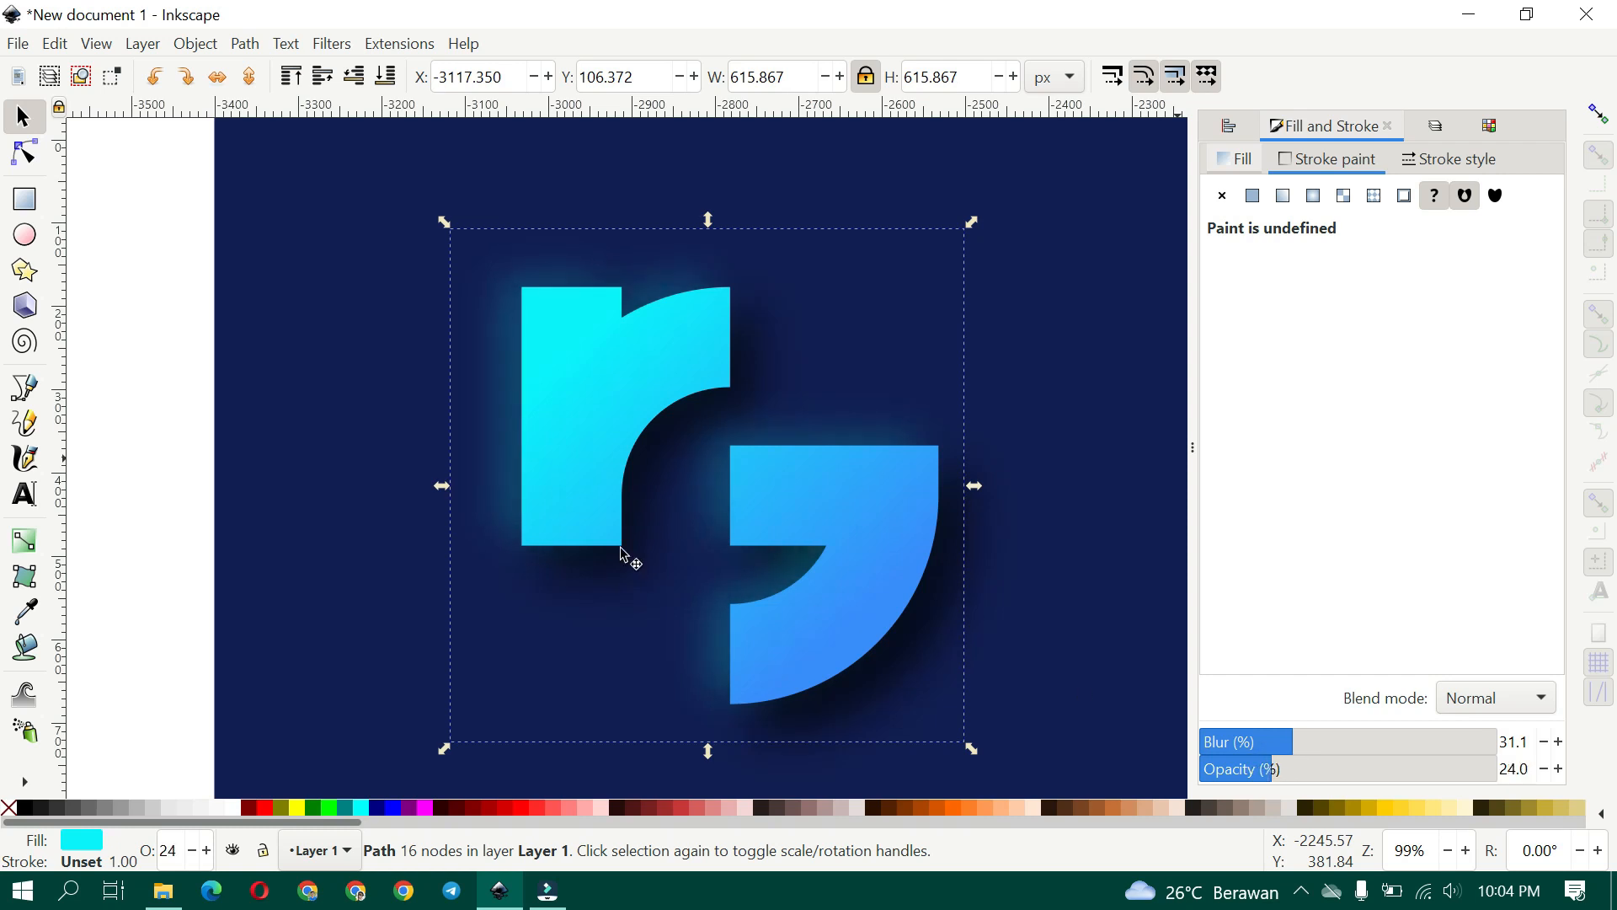
scroll(621, 547, down, 1)
drag(660, 542, 583, 517)
click(985, 559)
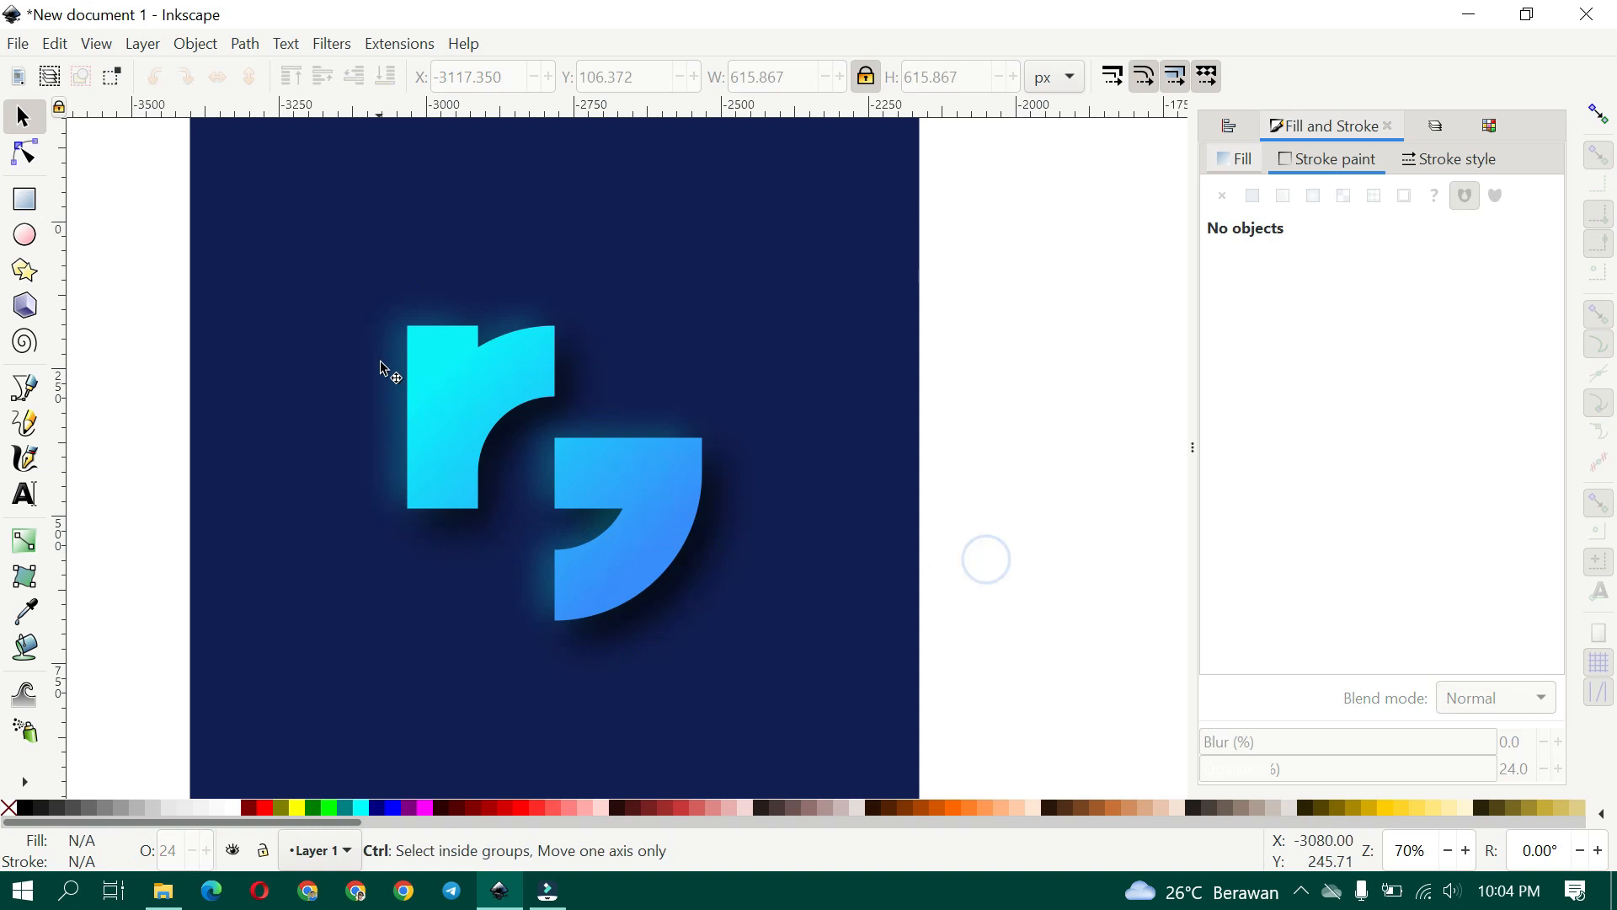
Shift the cyan glow about 11 px up and 4 px right behind the logo
scroll(381, 360, up, 2)
click(386, 398)
drag(402, 410, 406, 392)
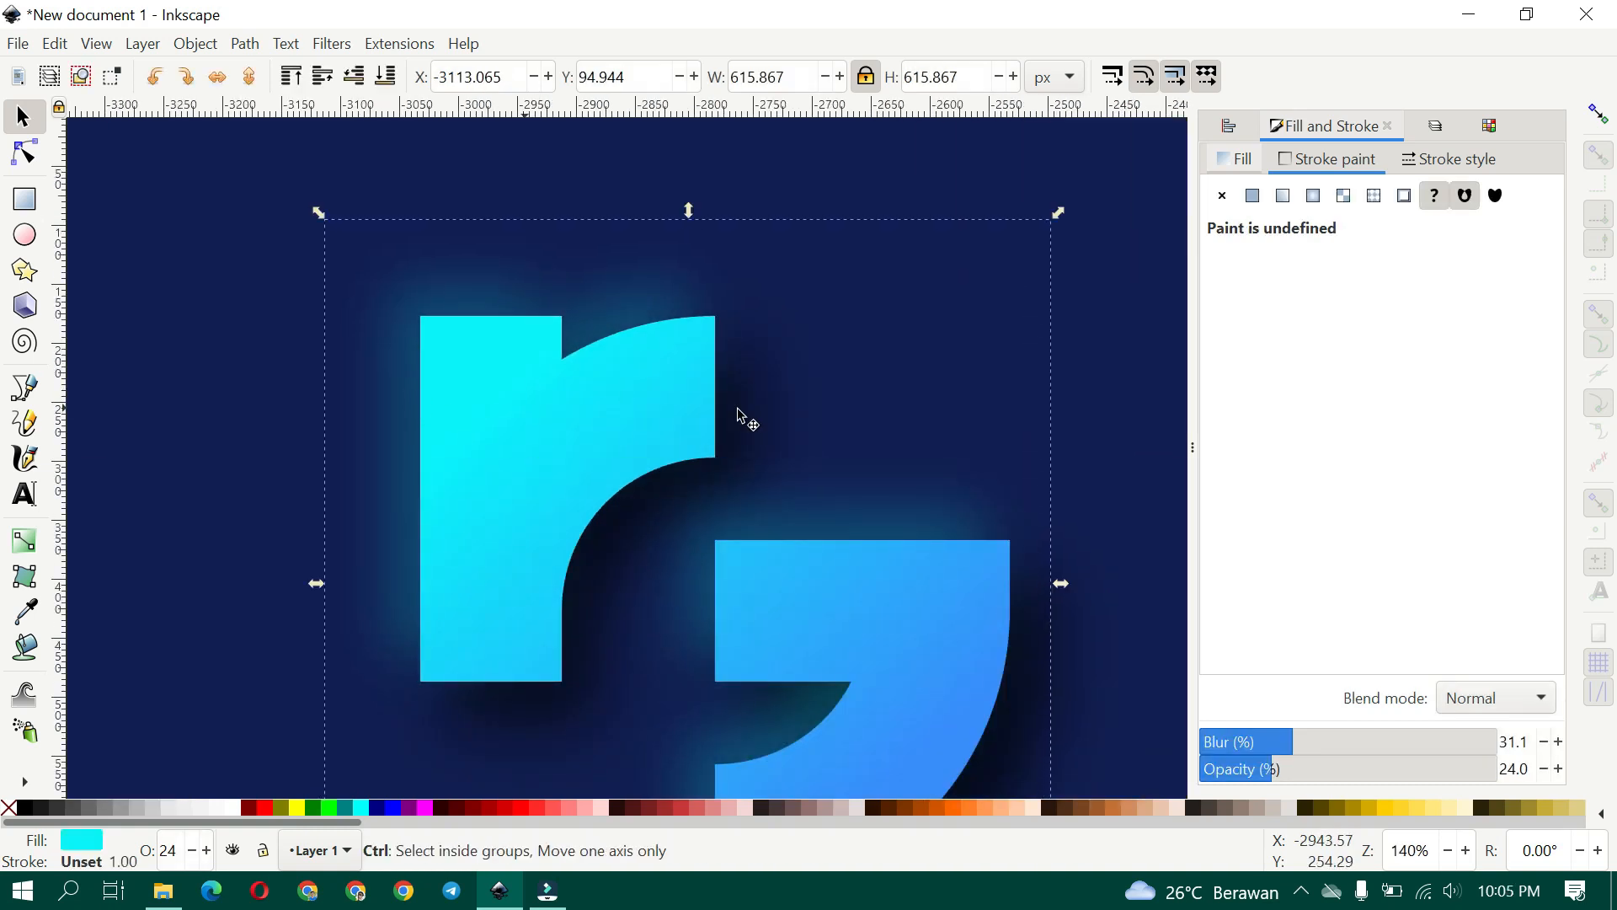
scroll(968, 417, down, 1)
drag(1007, 594, 793, 484)
scroll(821, 507, down, 1)
key(Escape)
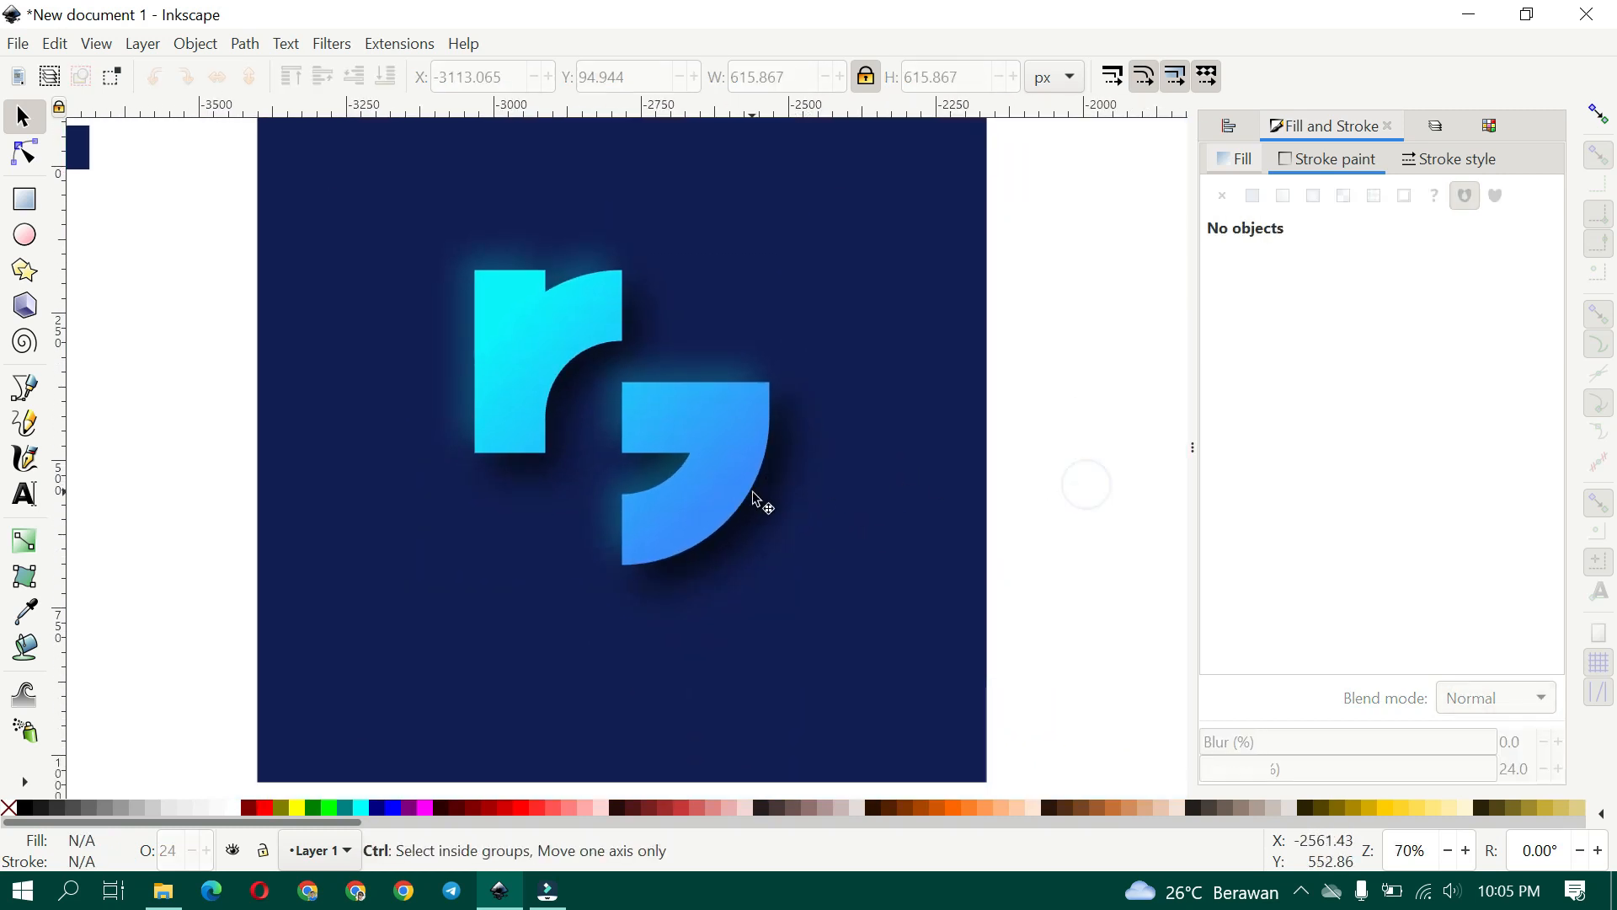
Enlarge the navy background square around its center to about 1614 px
scroll(866, 589, down, 1)
click(884, 600)
scroll(758, 552, down, 1)
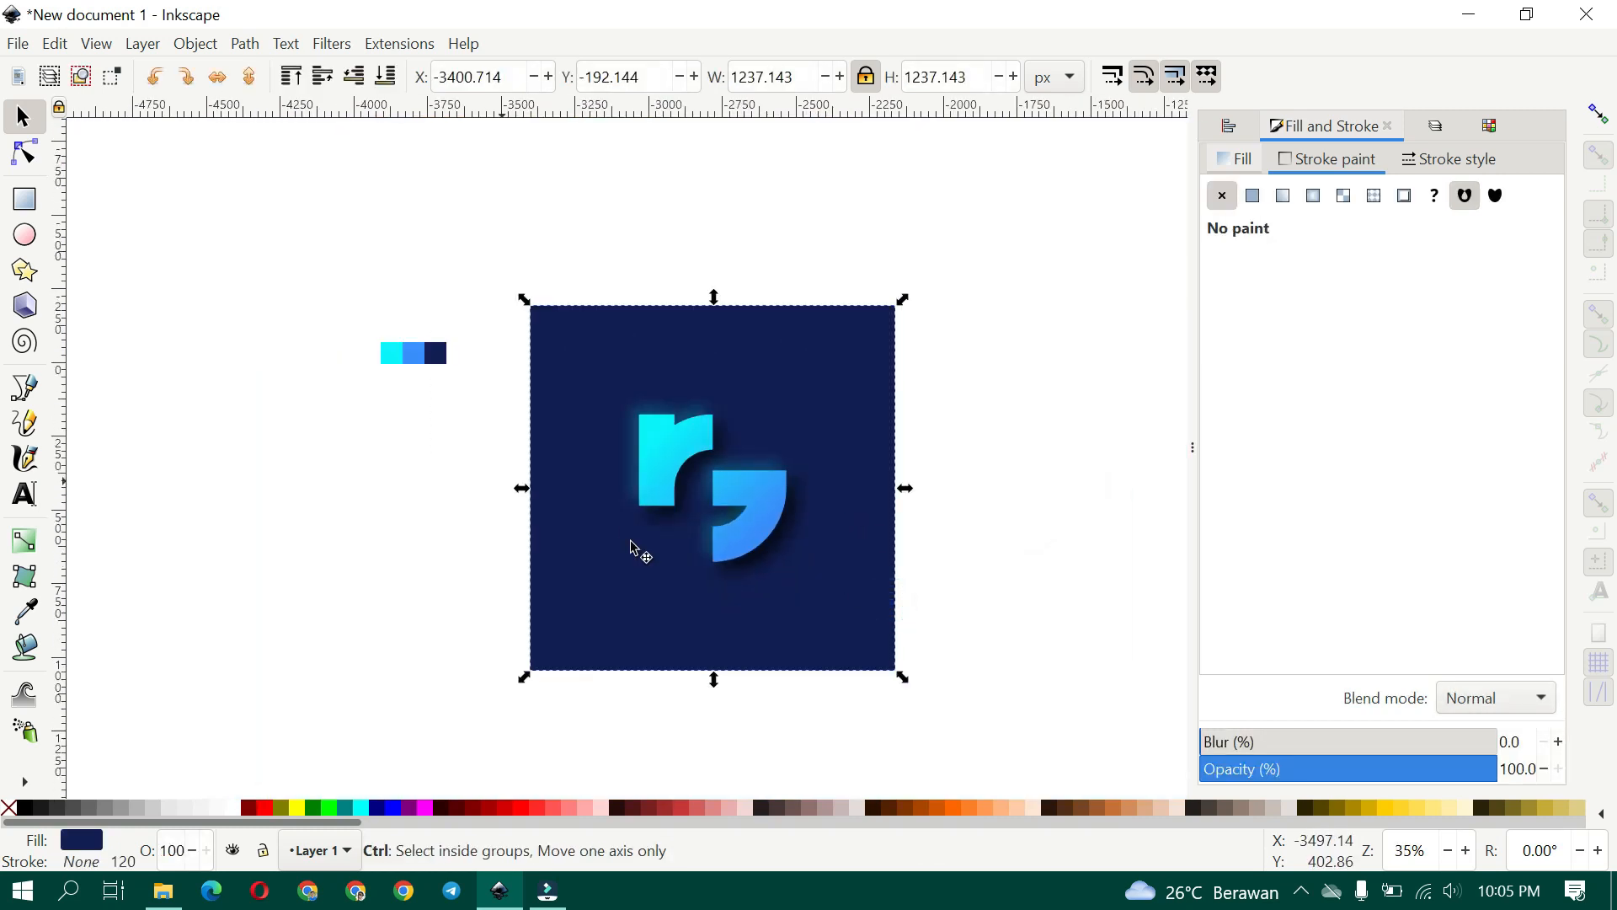
drag(896, 677, 1058, 679)
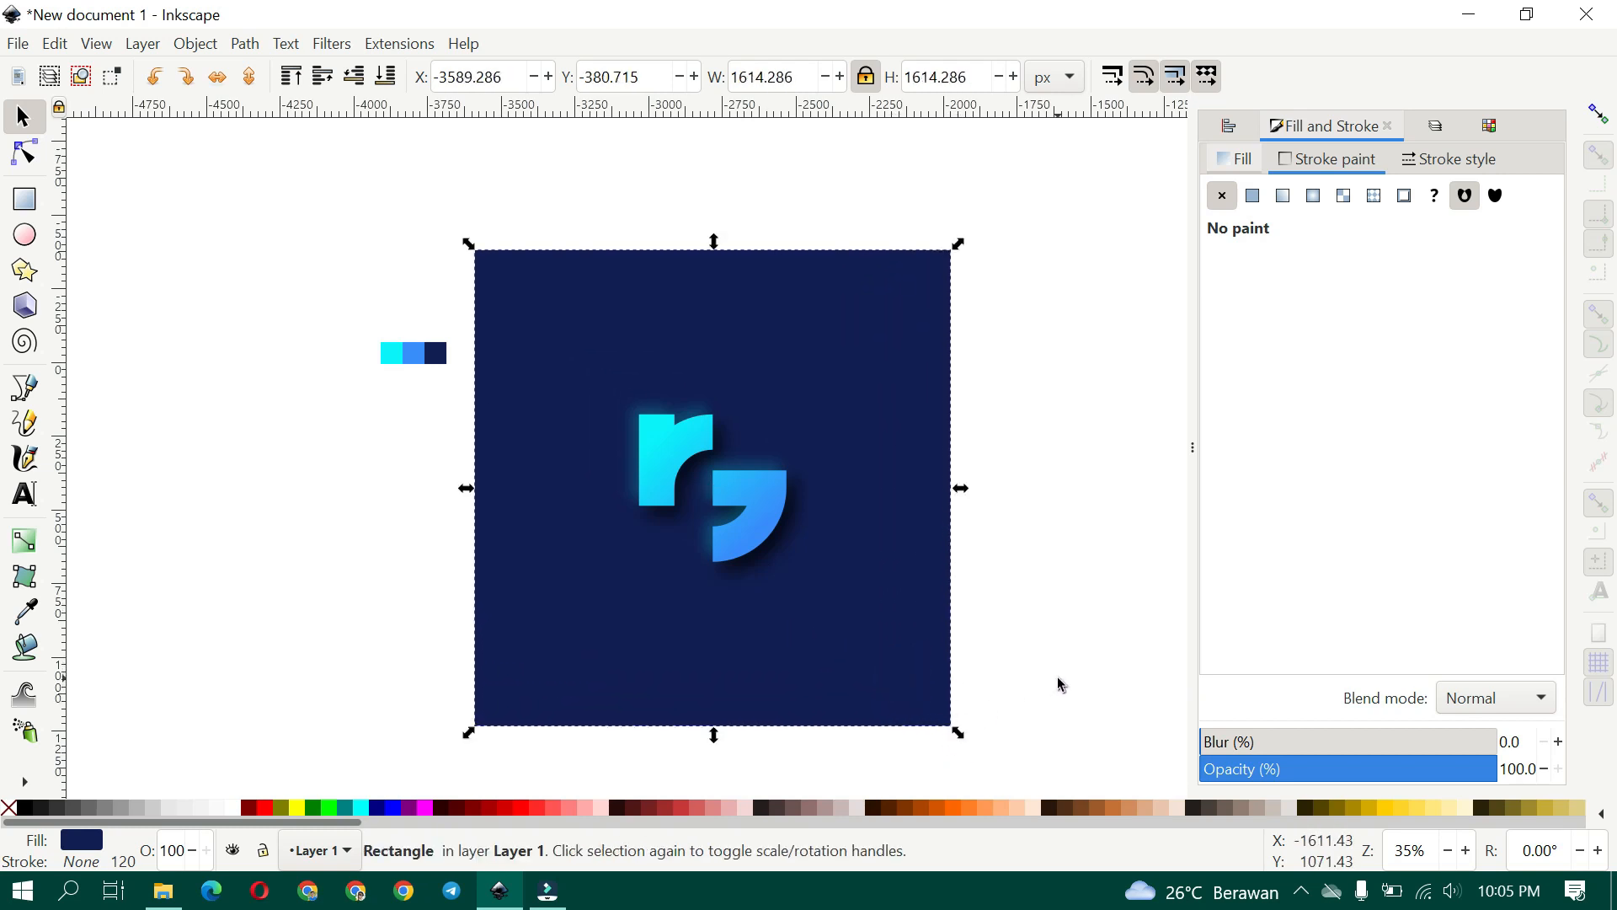
click(1058, 679)
scroll(791, 548, up, 2)
scroll(667, 499, up, 1)
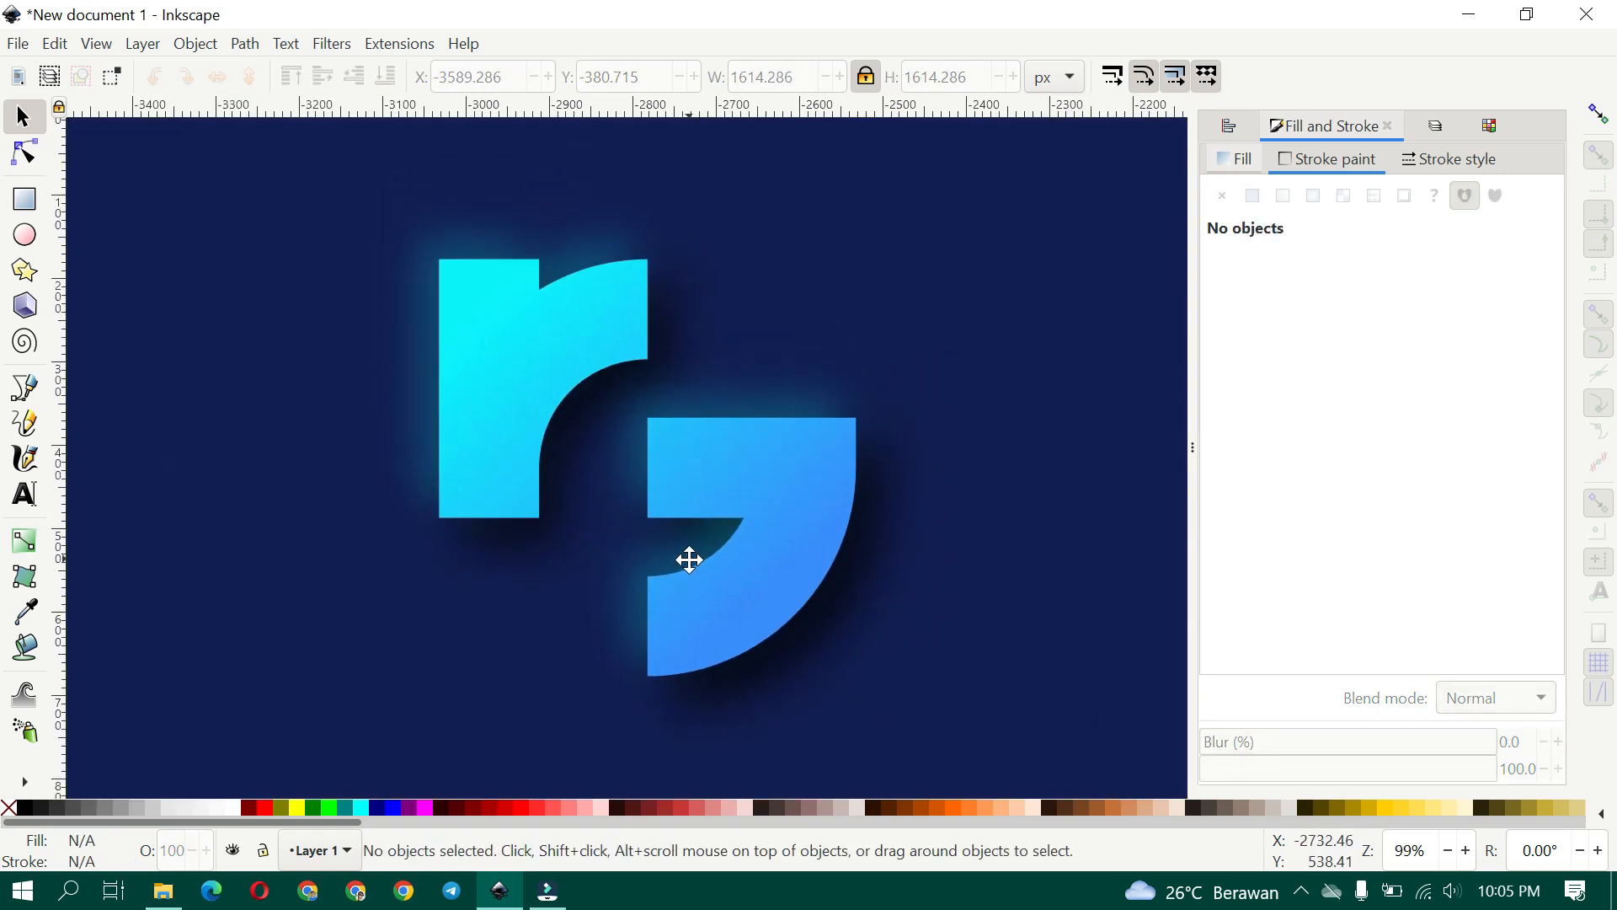
scroll(688, 563, down, 1)
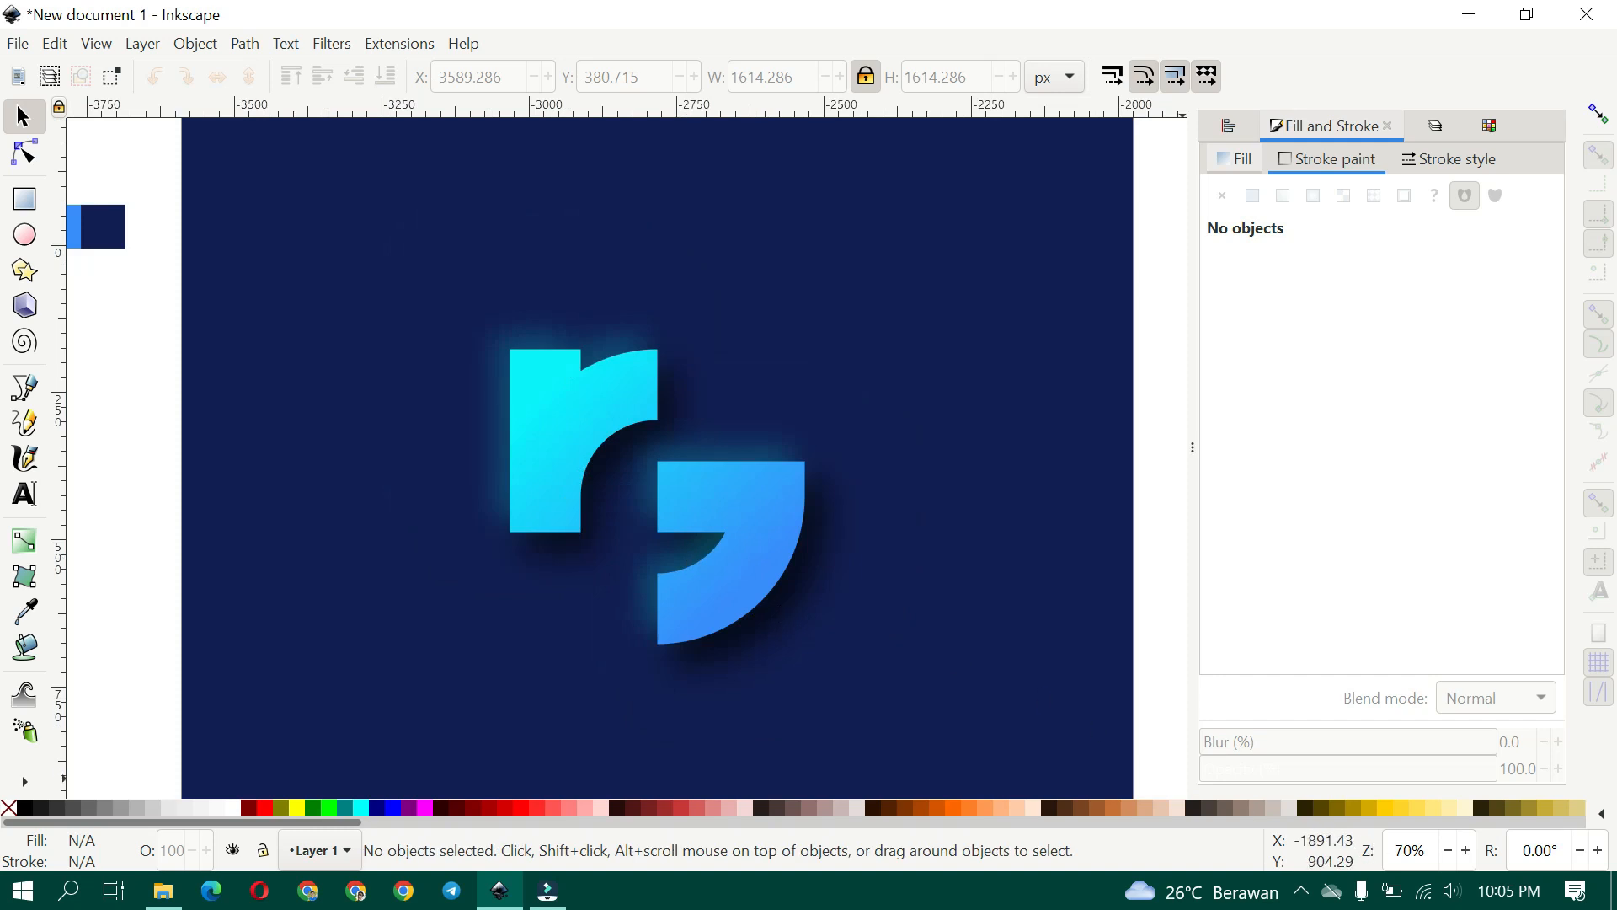
scroll(924, 710, up, 2)
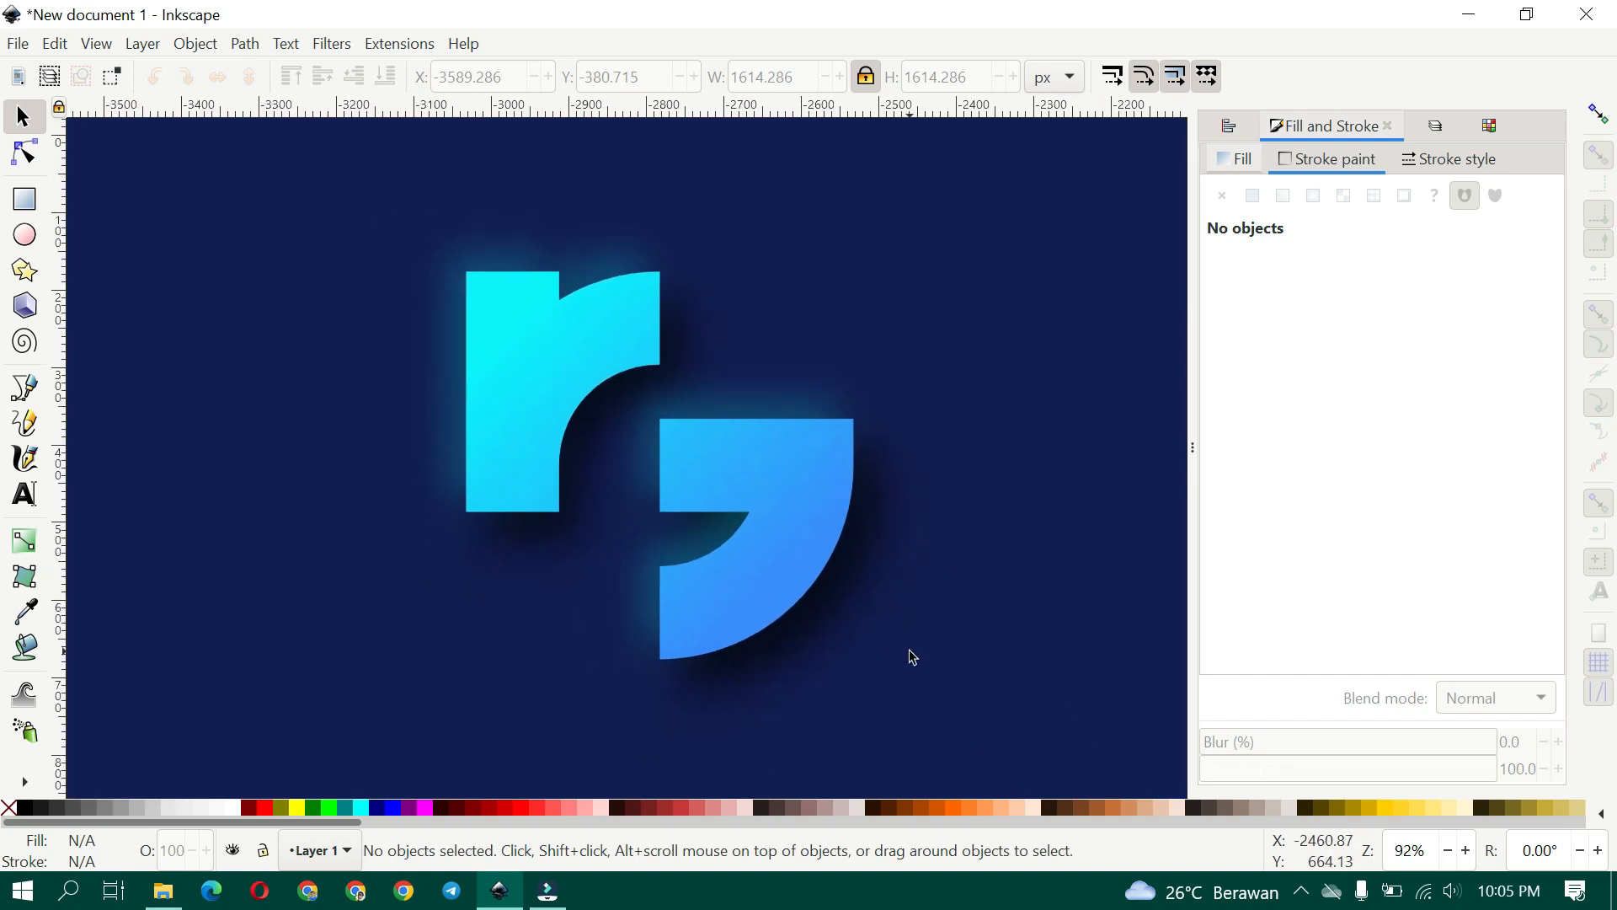